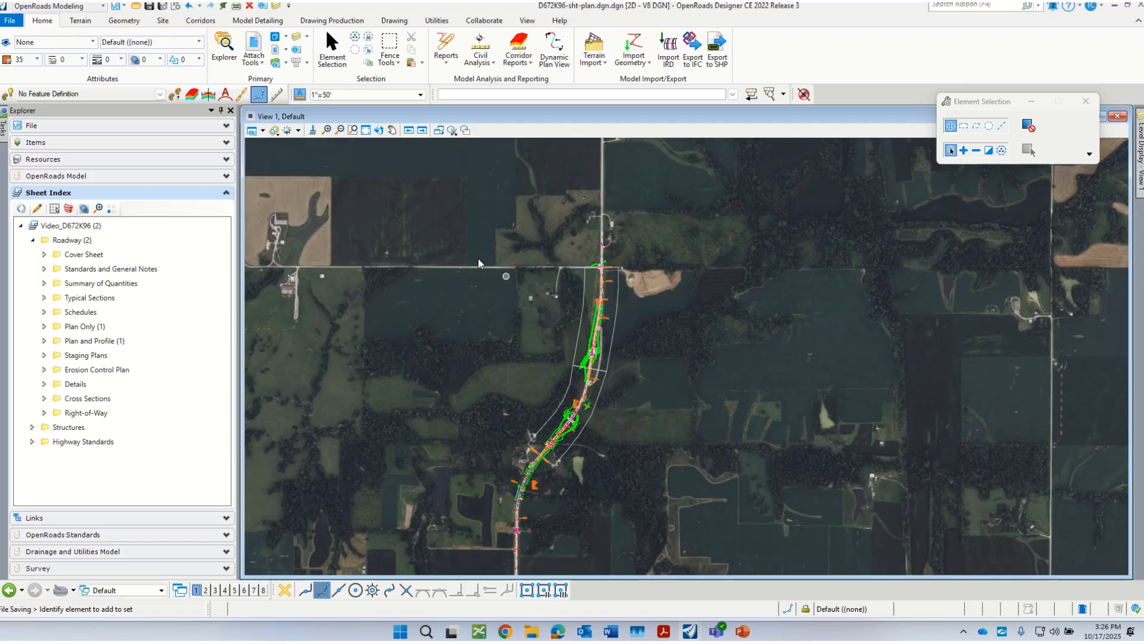
Step: Rotate the plan view with the 2 Points method so the roadway corridor runs horizontally
click(383, 129)
click(573, 273)
click(562, 369)
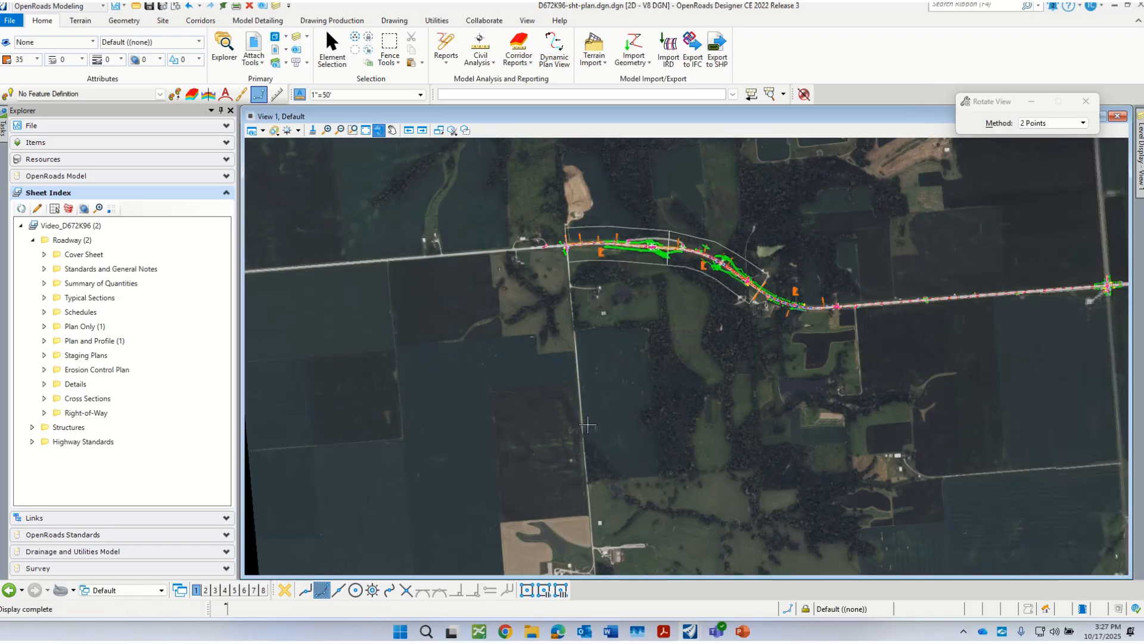
right_click(579, 422)
scroll(602, 231, up, 7)
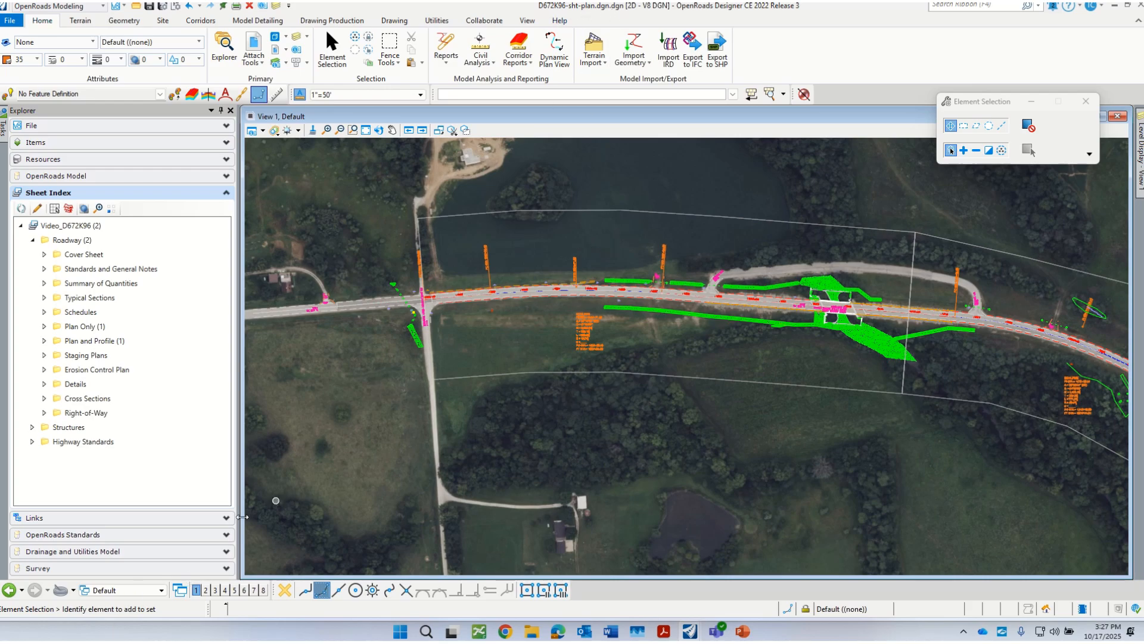
click(142, 592)
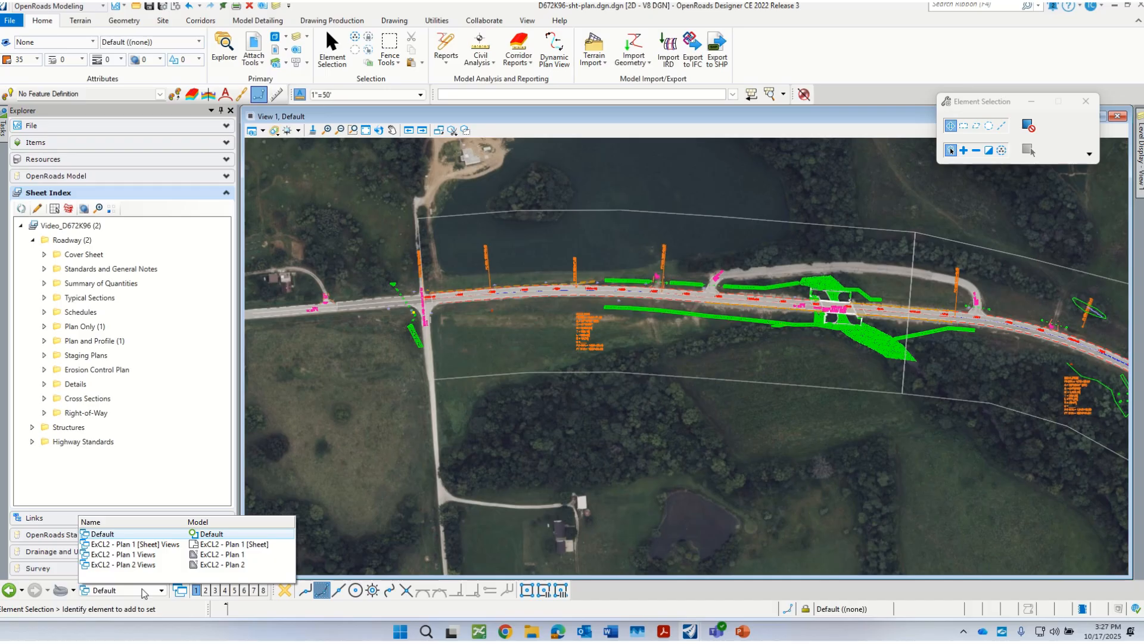
click(117, 539)
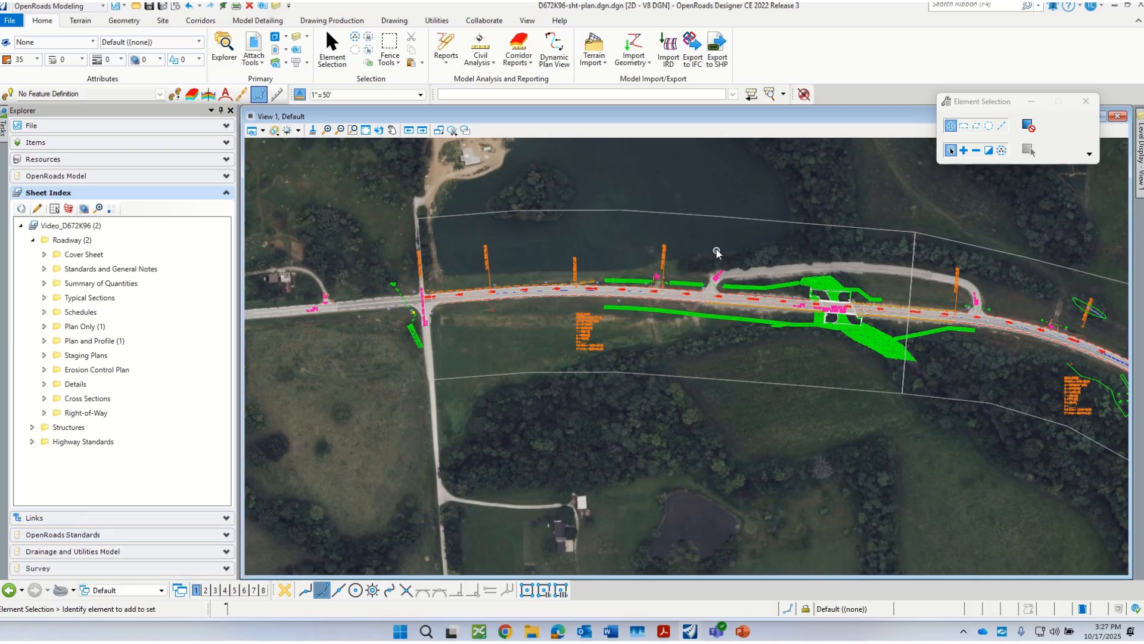
scroll(694, 242, up, 1)
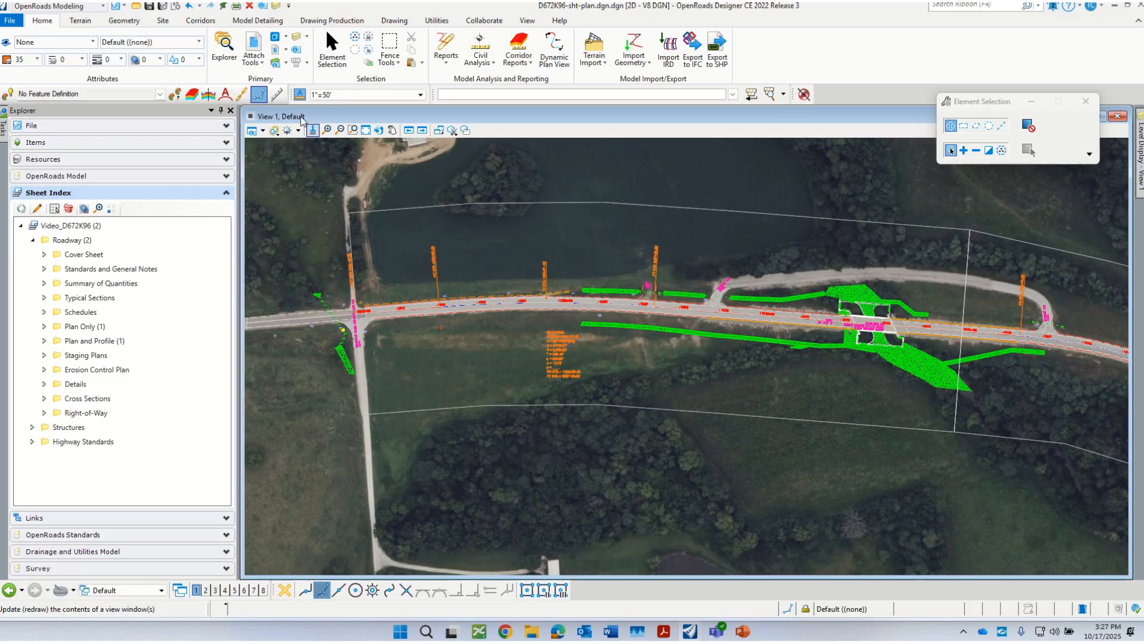
Step: Open the Raster Manager, look through its utilities for the transparency option, and close it
click(254, 57)
click(285, 97)
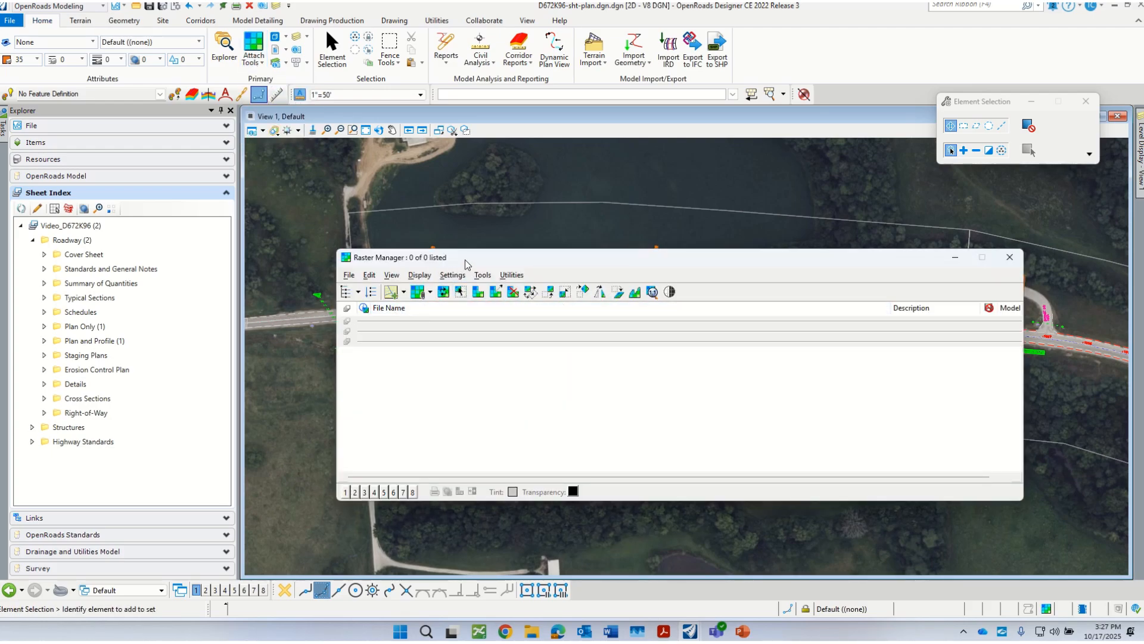
drag(465, 260, 463, 223)
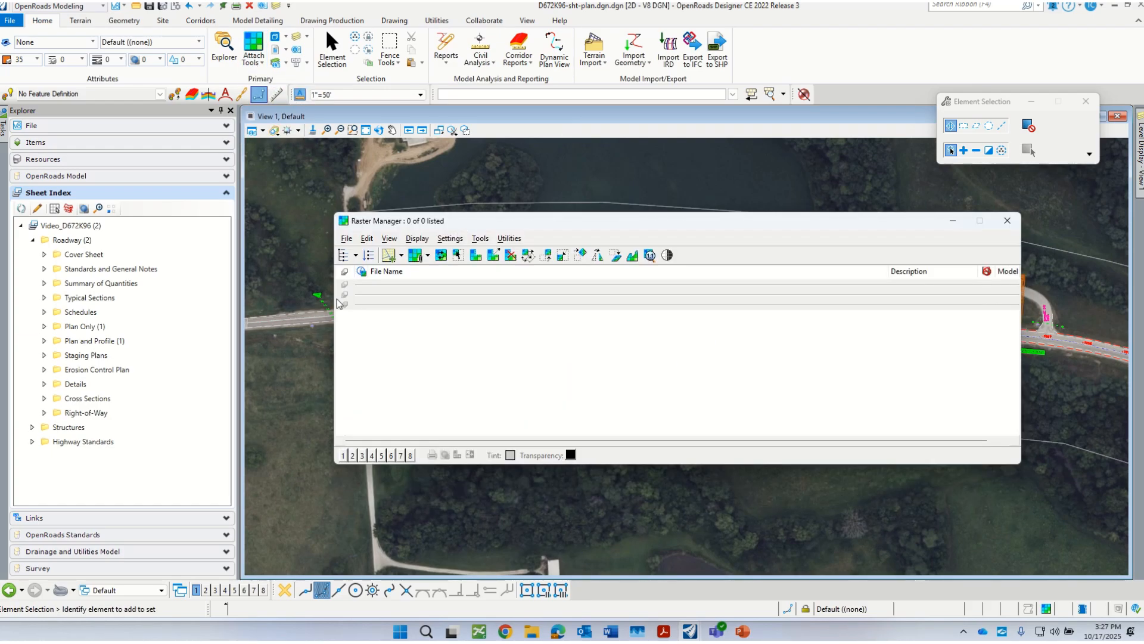
click(510, 239)
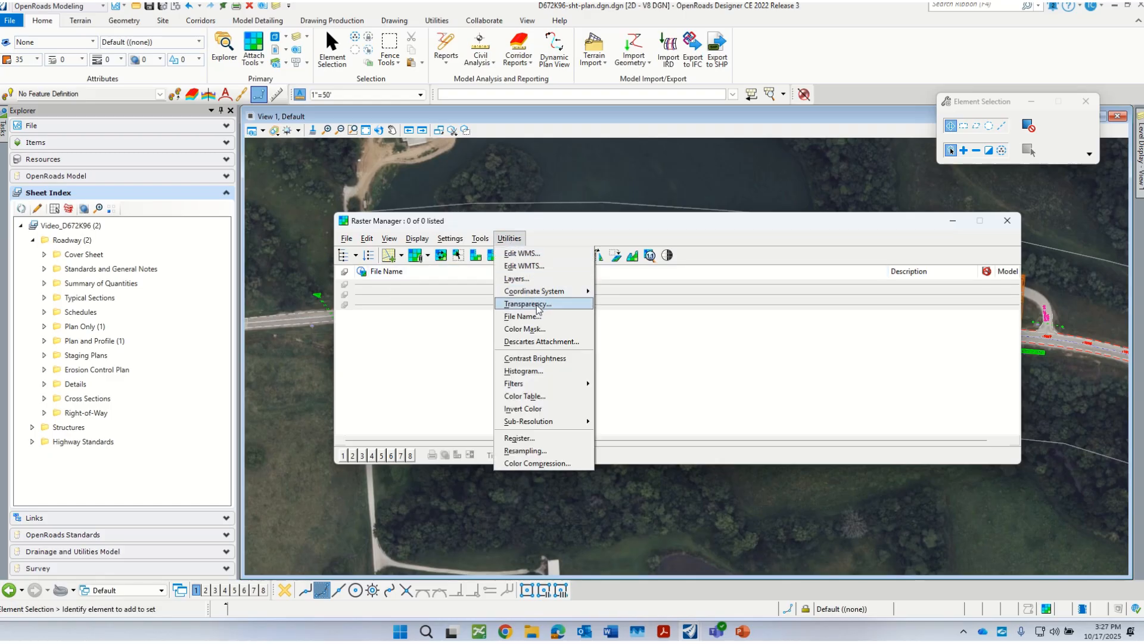
click(894, 229)
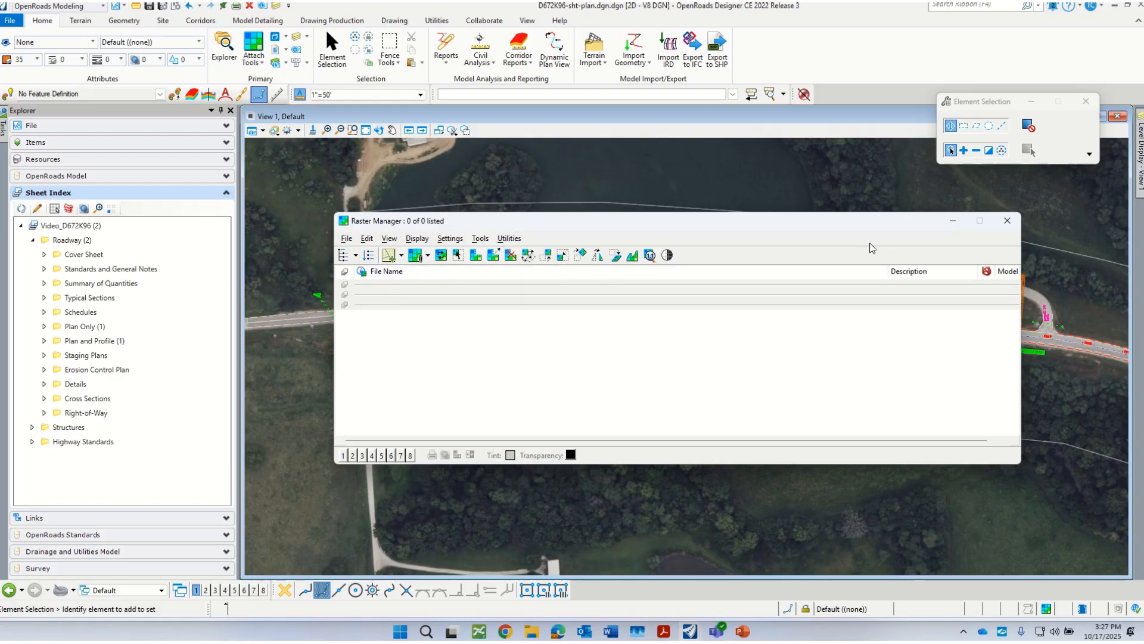
drag(883, 222, 825, 254)
click(949, 252)
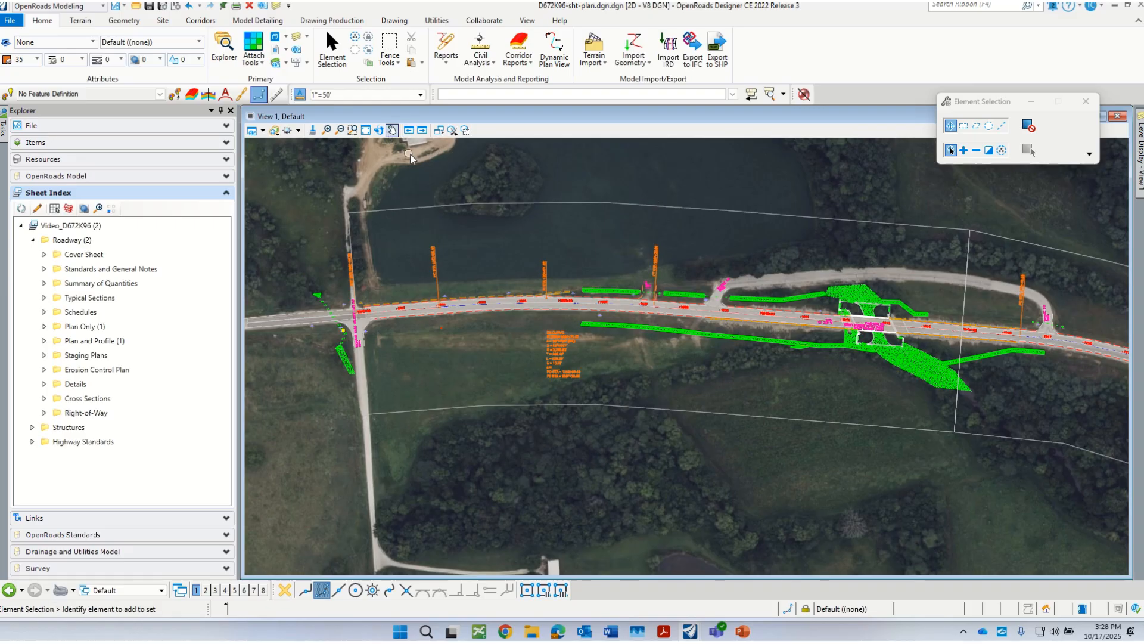
Step: Widen the References dialog to expose the transparency values and set the D672K96-Aerial.dgn reference's transparency to 50
click(275, 50)
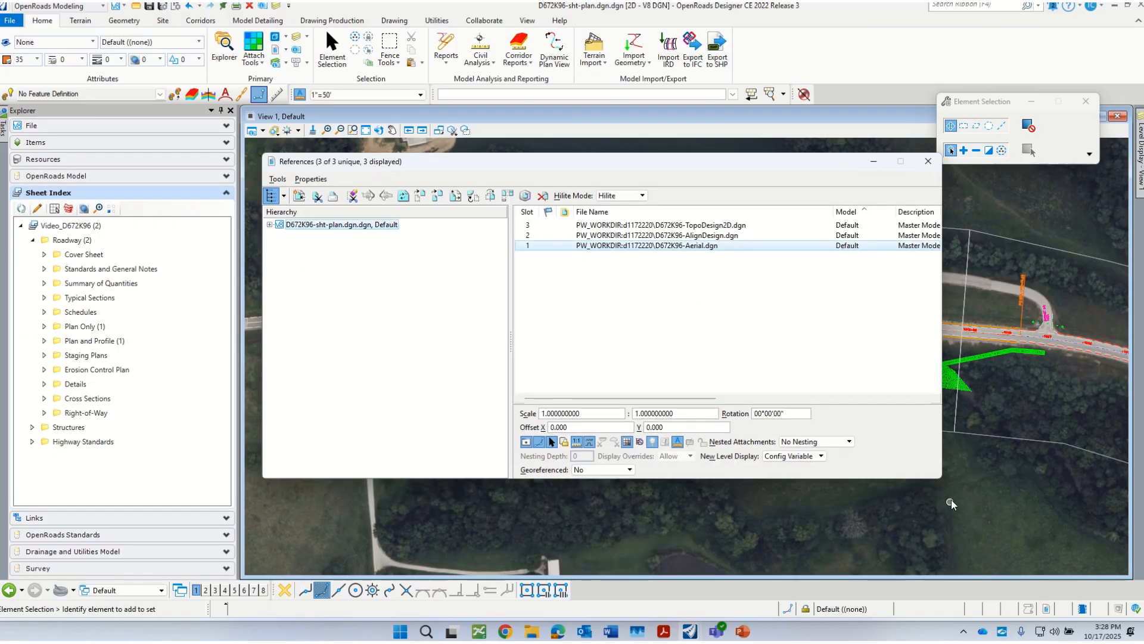
drag(941, 477, 1114, 480)
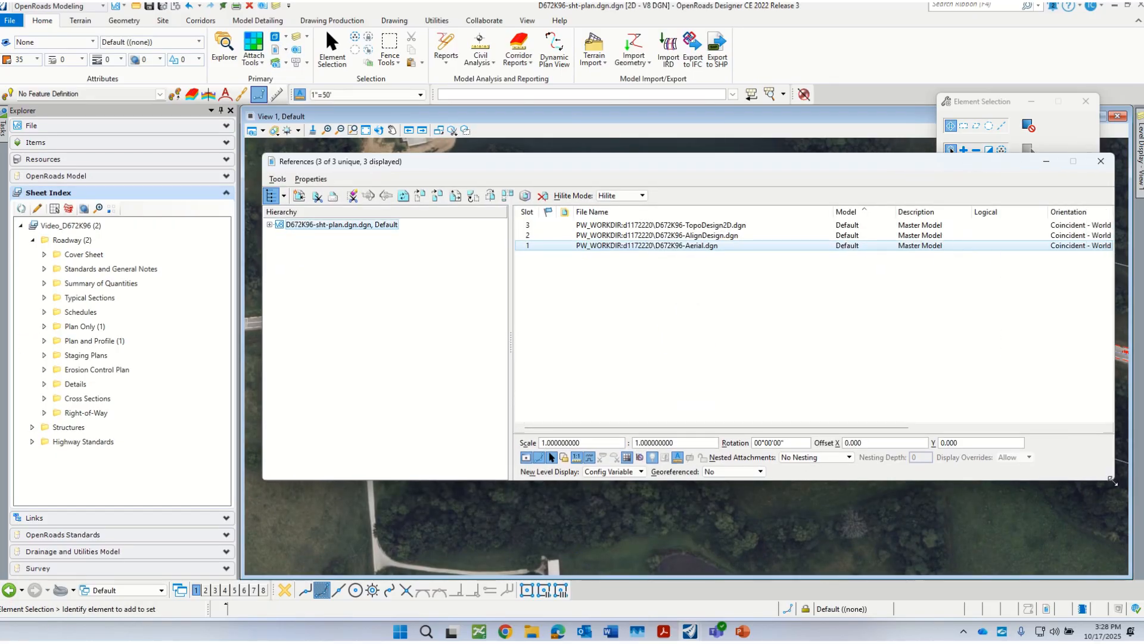
drag(698, 160, 453, 131)
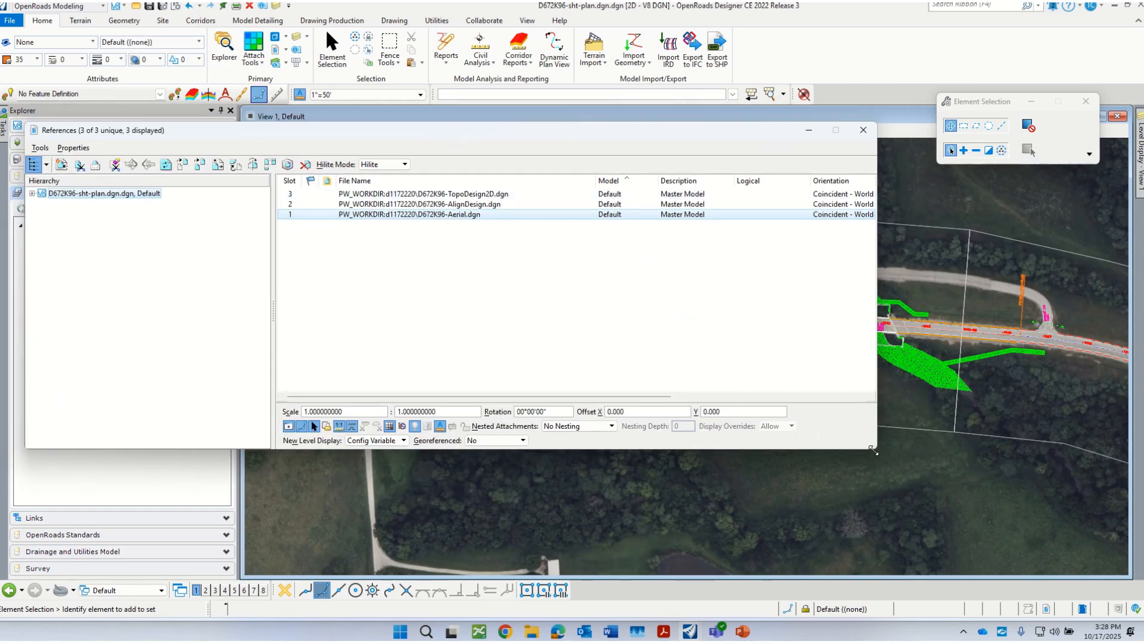
drag(877, 449, 1095, 421)
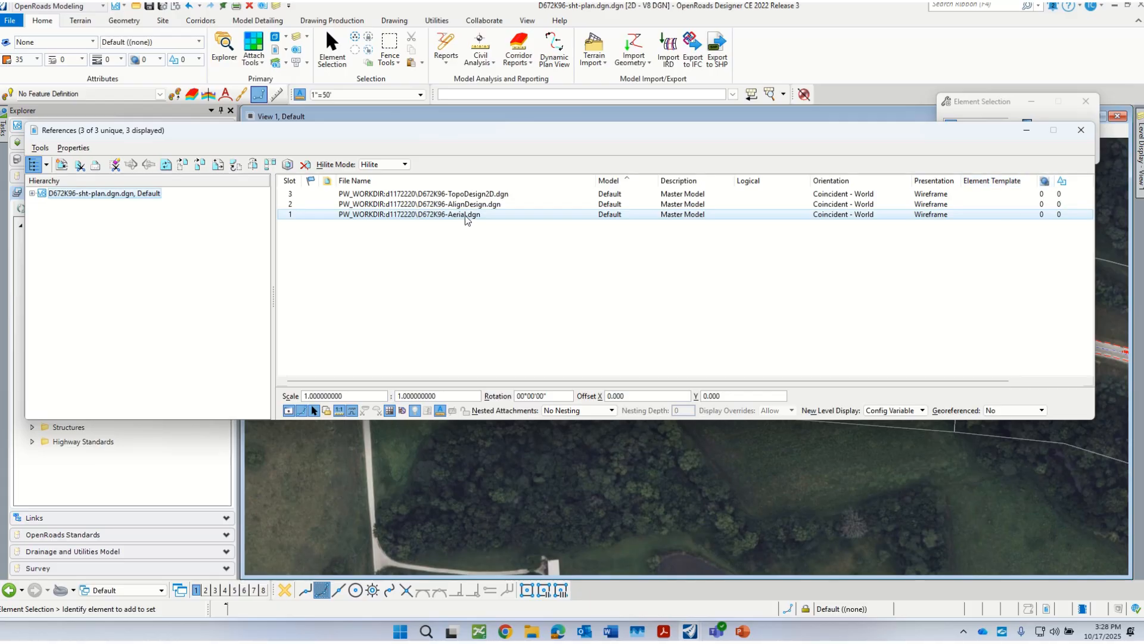
click(1045, 215)
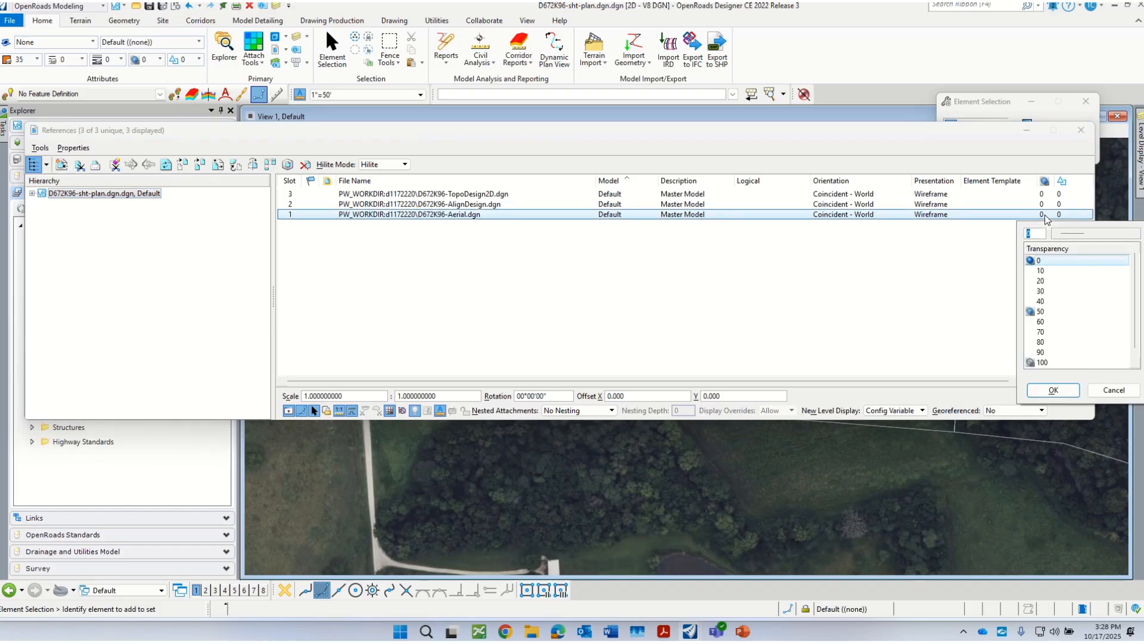
click(1042, 312)
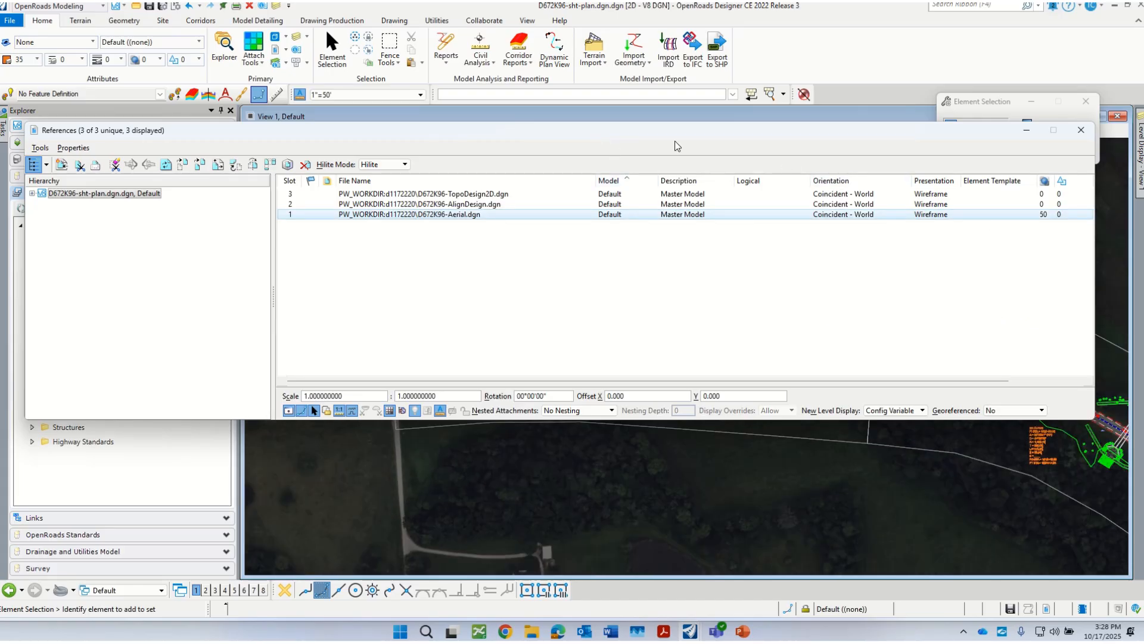
click(1081, 130)
Step: Check the linework against the dimmed aerial along the roadway and save the file settings
scroll(729, 394, down, 4)
scroll(734, 389, up, 4)
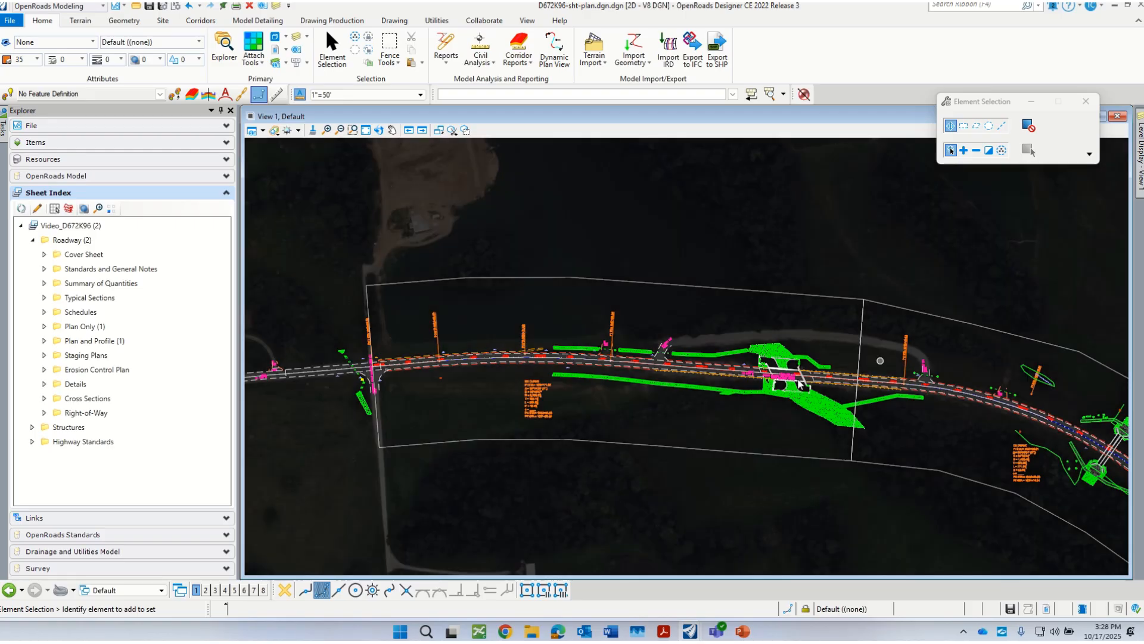
scroll(696, 361, up, 1)
scroll(676, 357, down, 1)
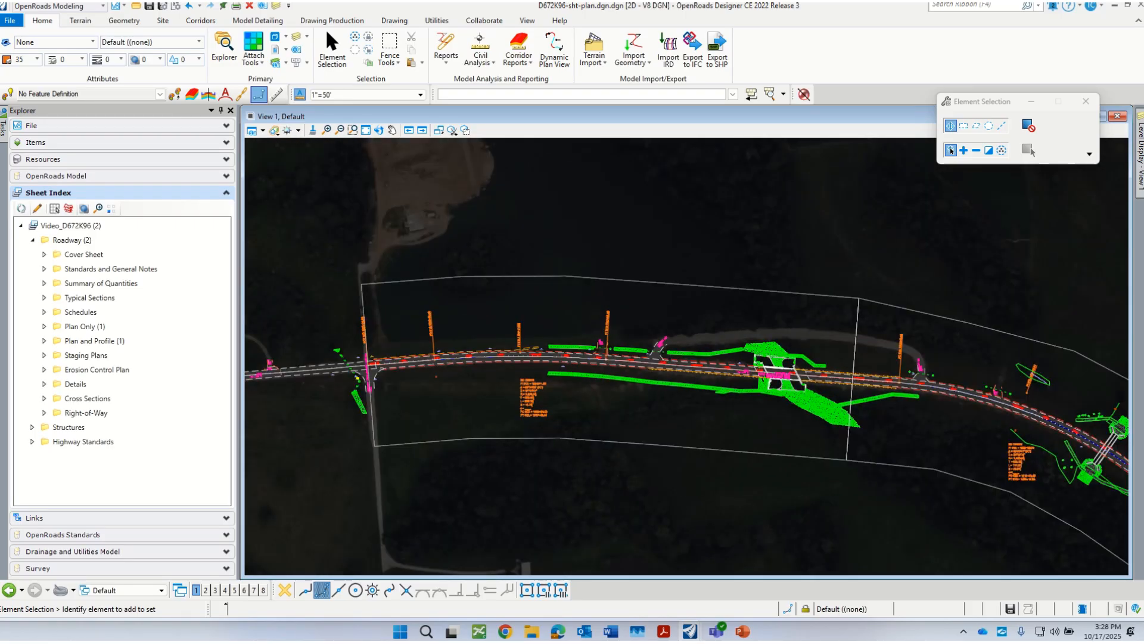
scroll(692, 341, up, 2)
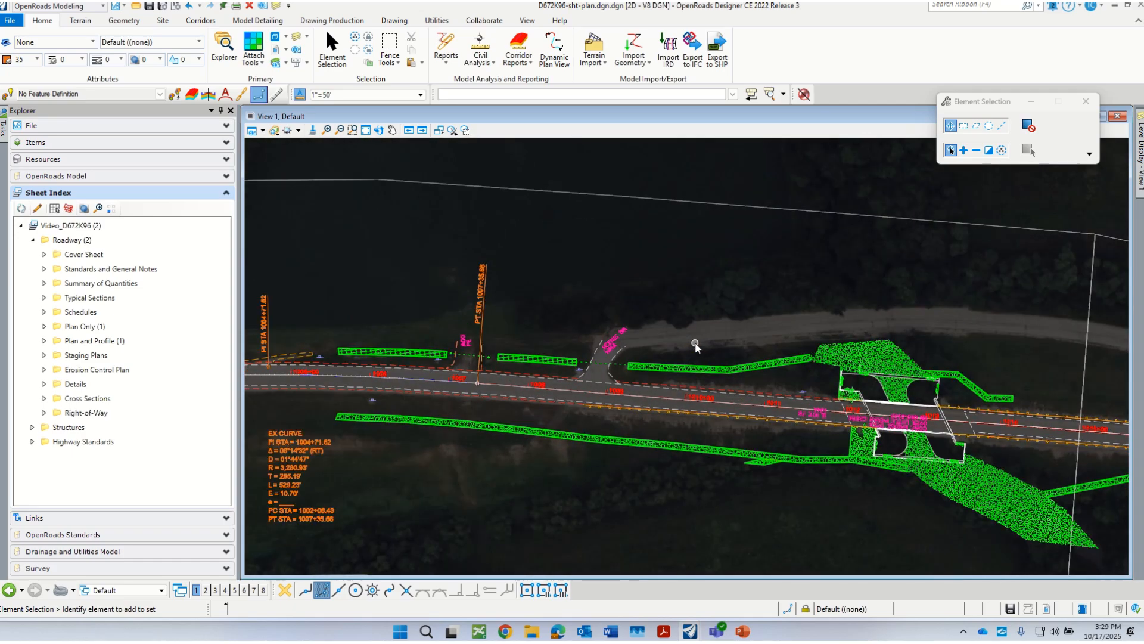
scroll(686, 327, down, 1)
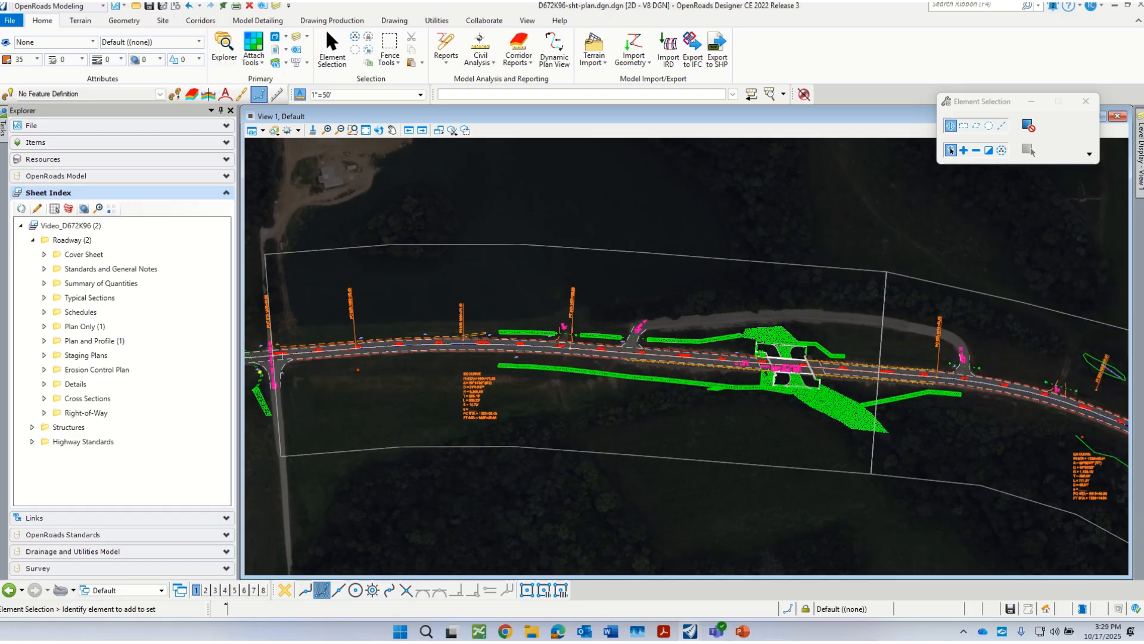
scroll(549, 385, down, 1)
scroll(324, 427, up, 1)
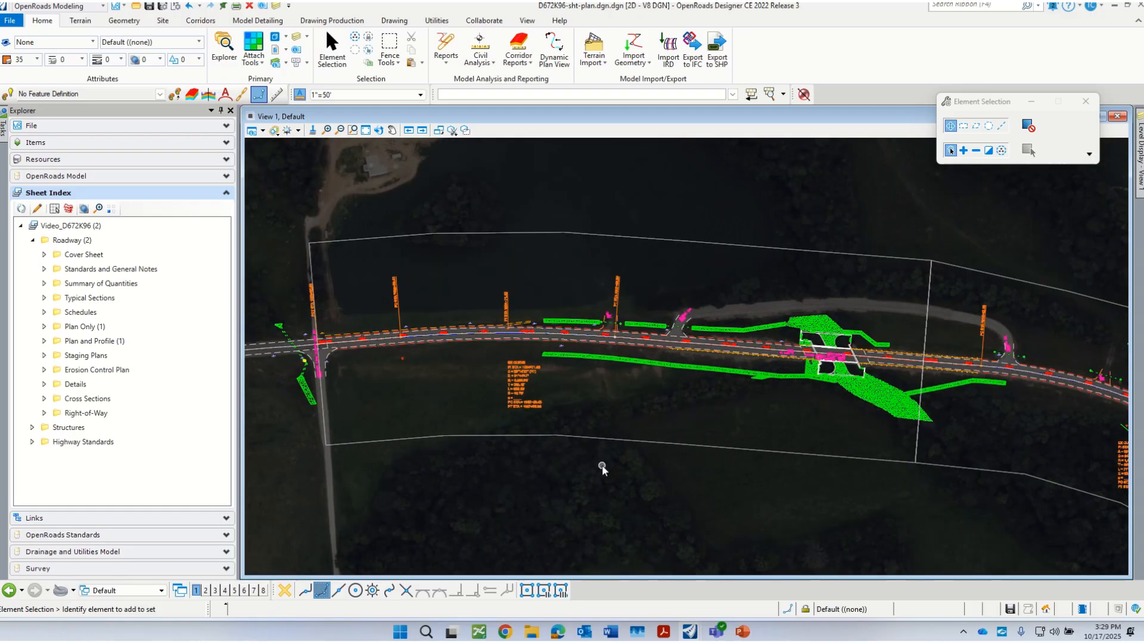
key(ctrl+s)
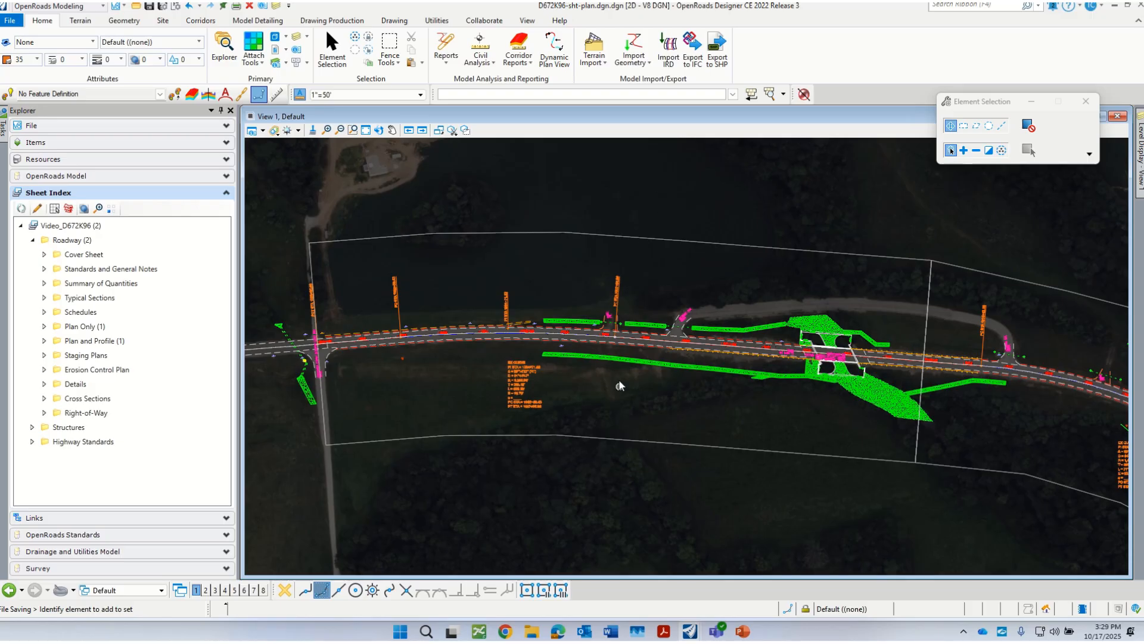
Step: Open the Level Manager and browse the levels of the D672K96-TopoDesign2D.dgn reference
scroll(619, 382, up, 1)
scroll(666, 382, down, 1)
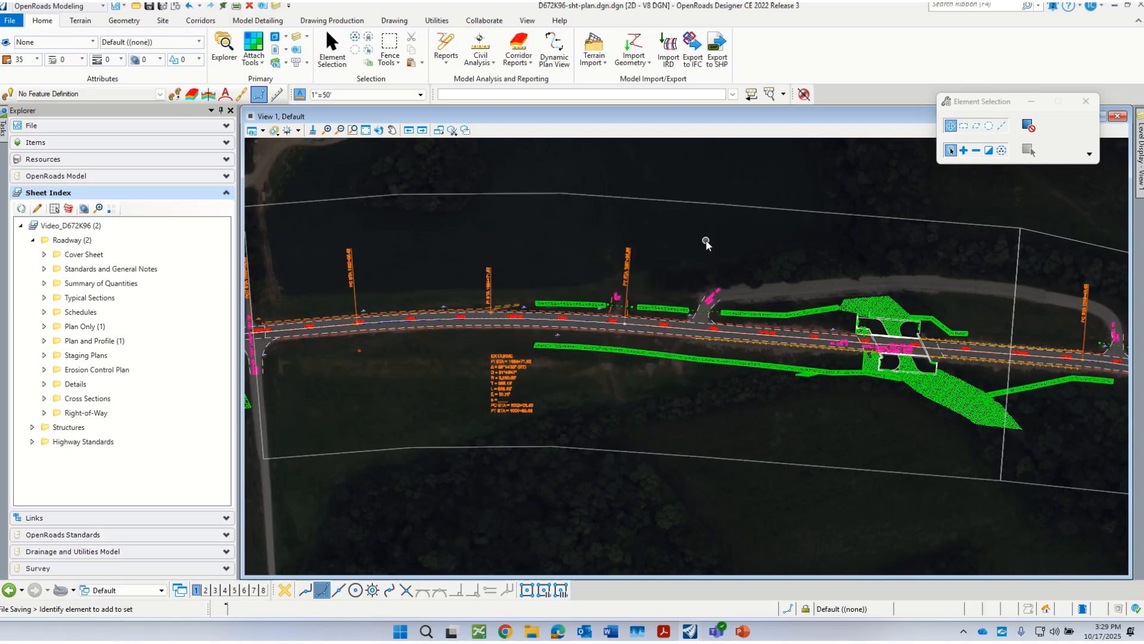
scroll(704, 239, down, 1)
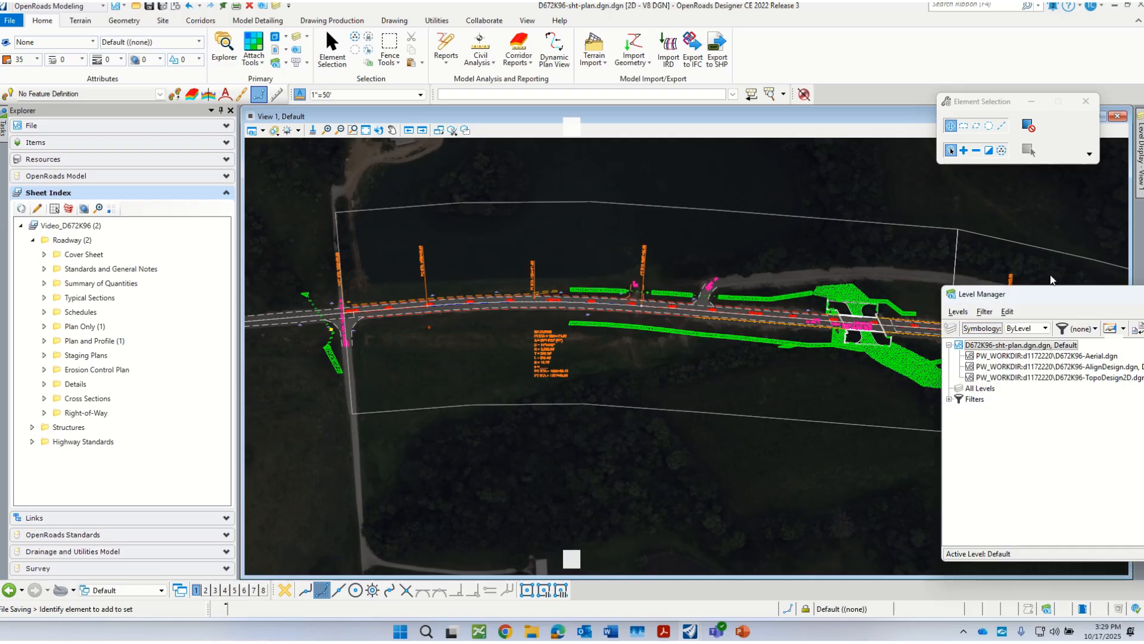
scroll(585, 270, down, 1)
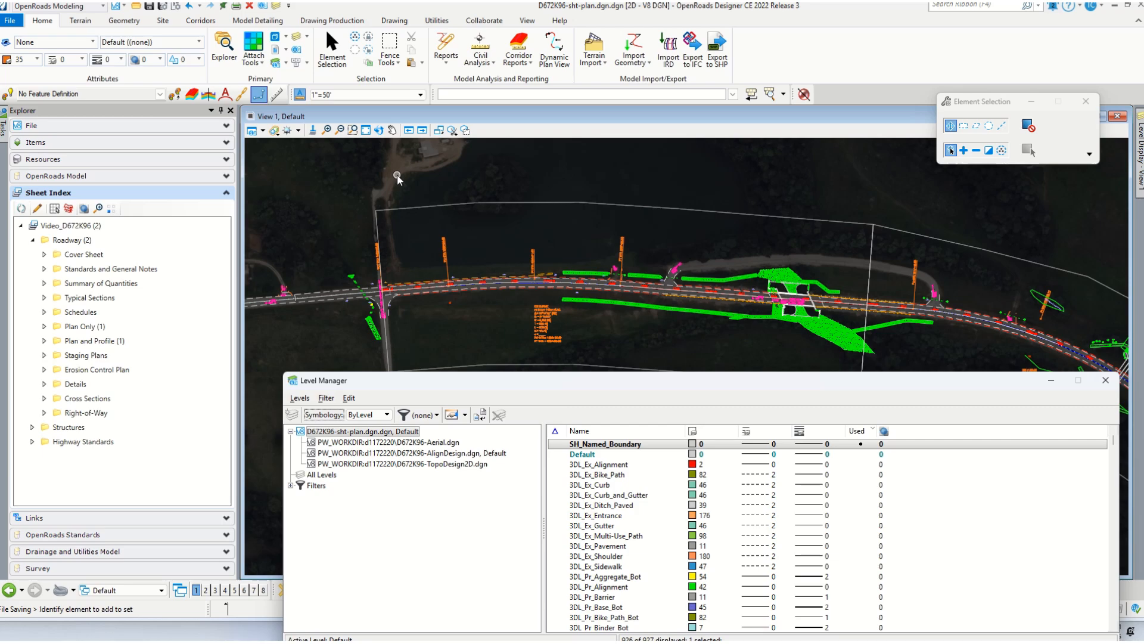
drag(776, 373, 763, 400)
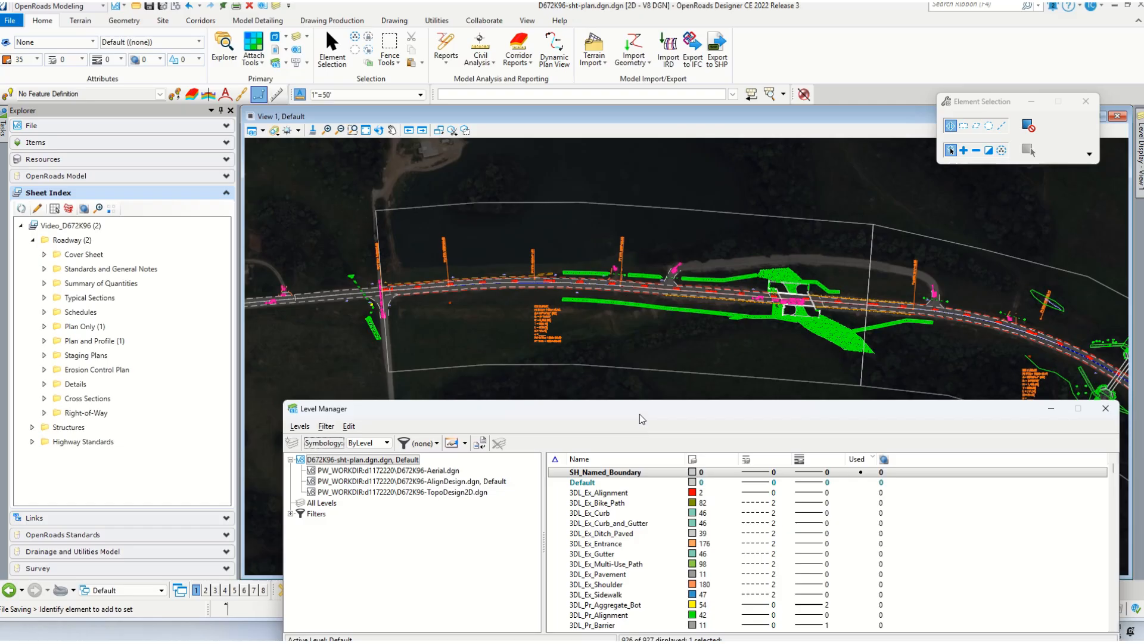
mouse_move(639, 413)
mouse_down()
mouse_move(632, 378)
mouse_move(638, 392)
mouse_up()
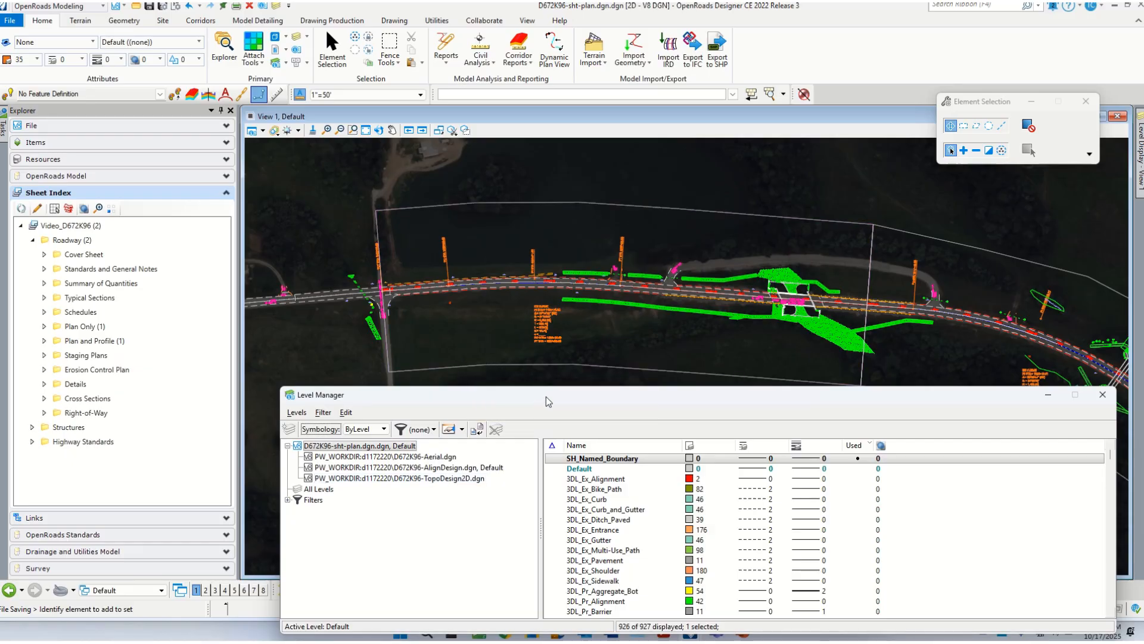
drag(546, 396, 526, 359)
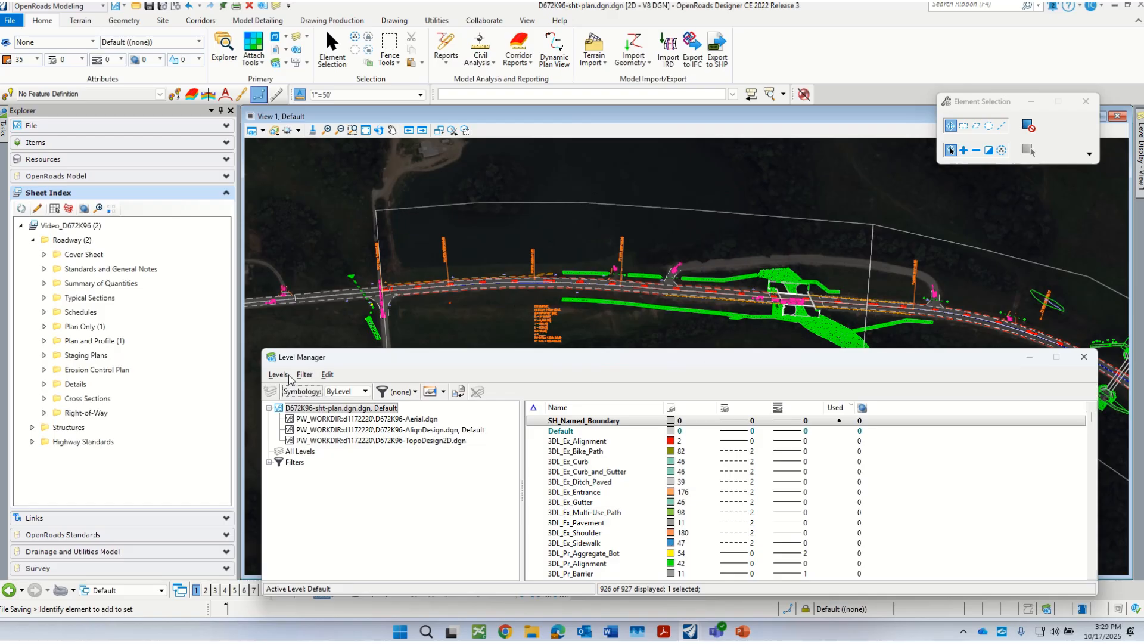
click(461, 446)
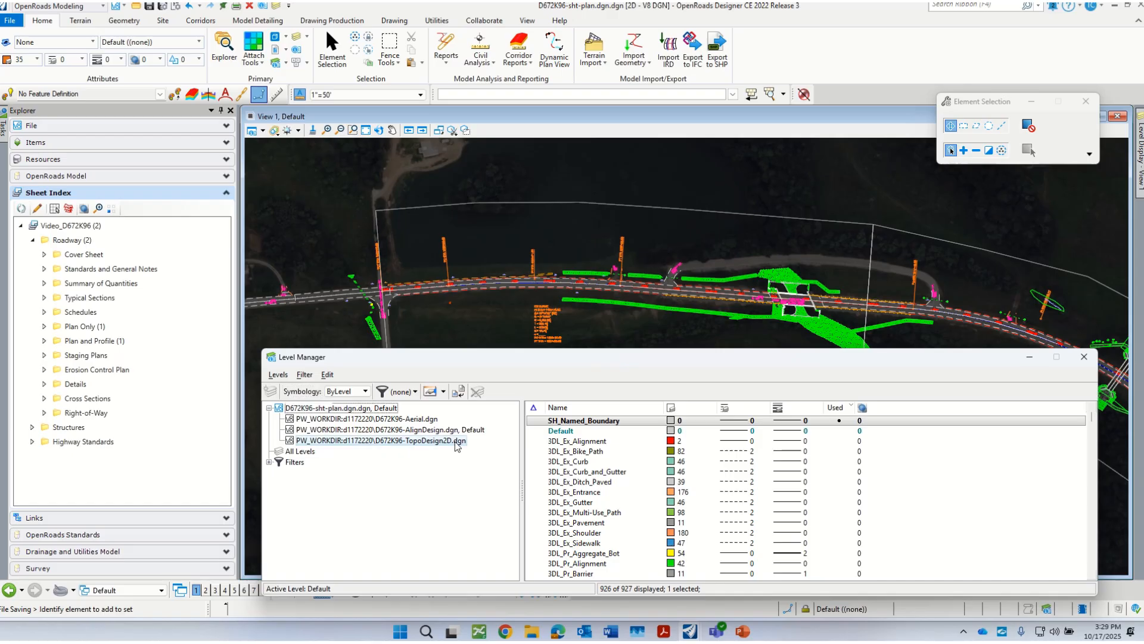
drag(494, 363, 481, 222)
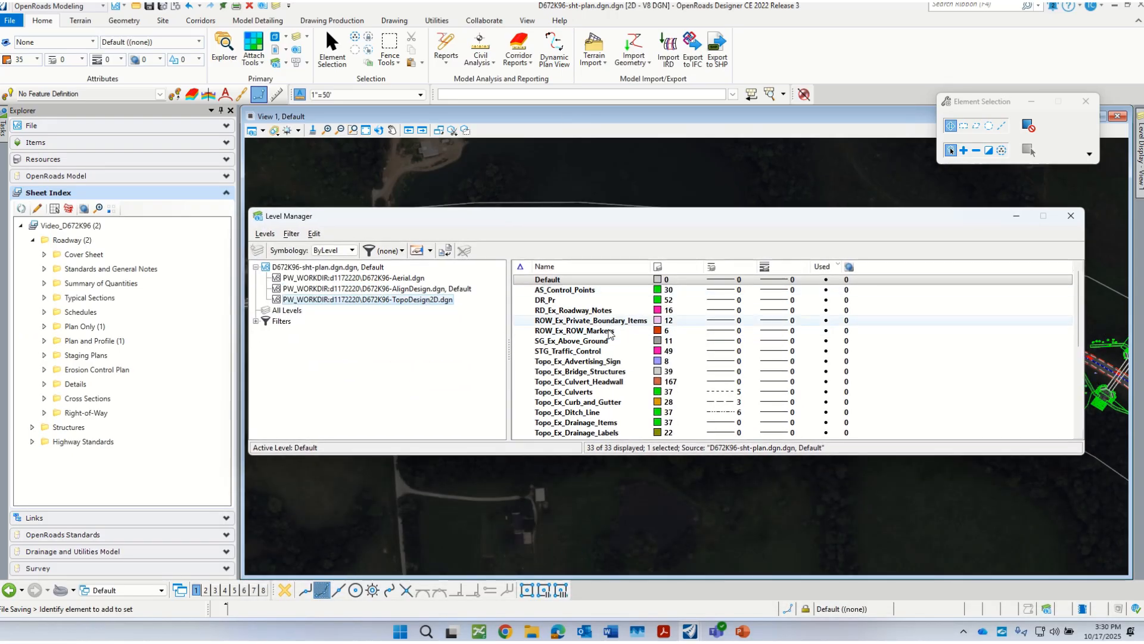
scroll(627, 402, down, 2)
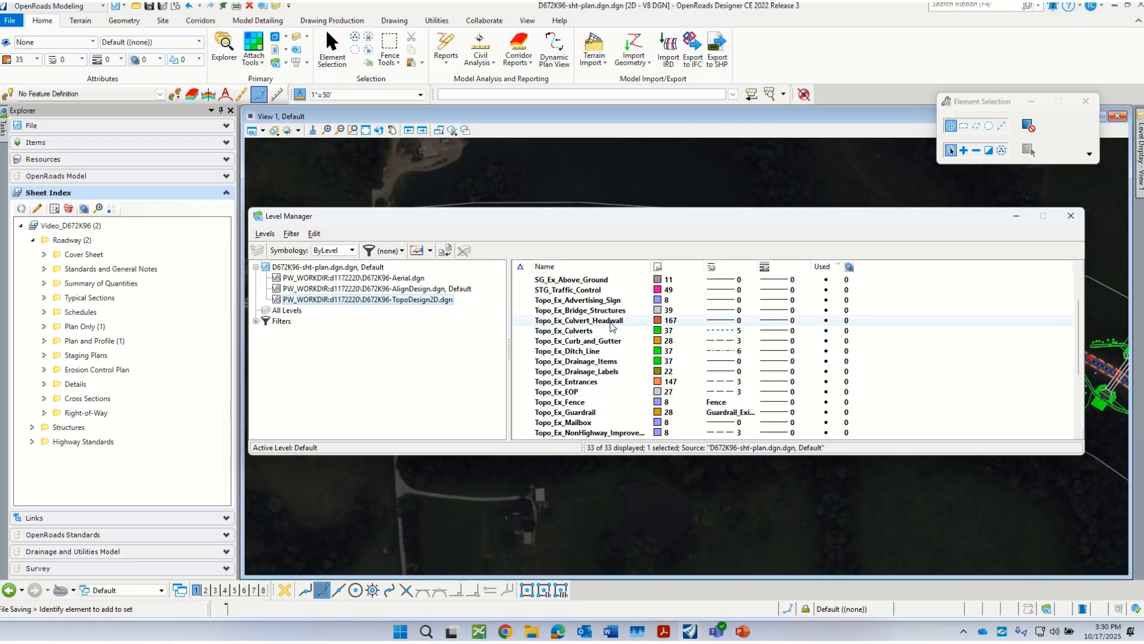
Step: Set the transparency of the Topo_Ex_EOP level in the TopoDesign2D reference to 60
click(574, 393)
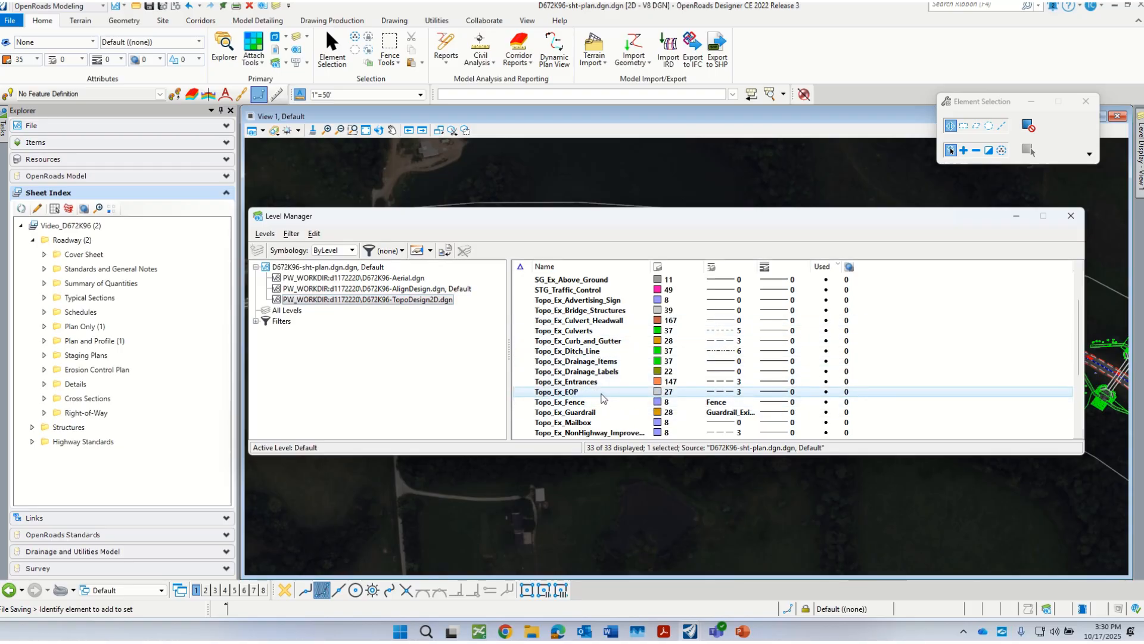
click(851, 398)
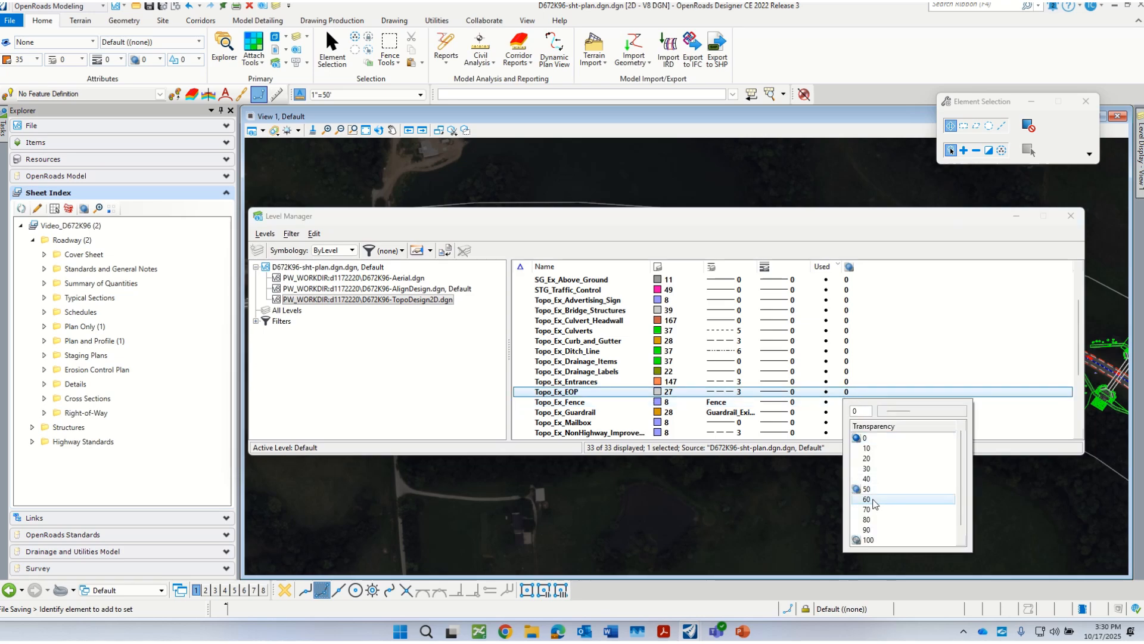
click(874, 503)
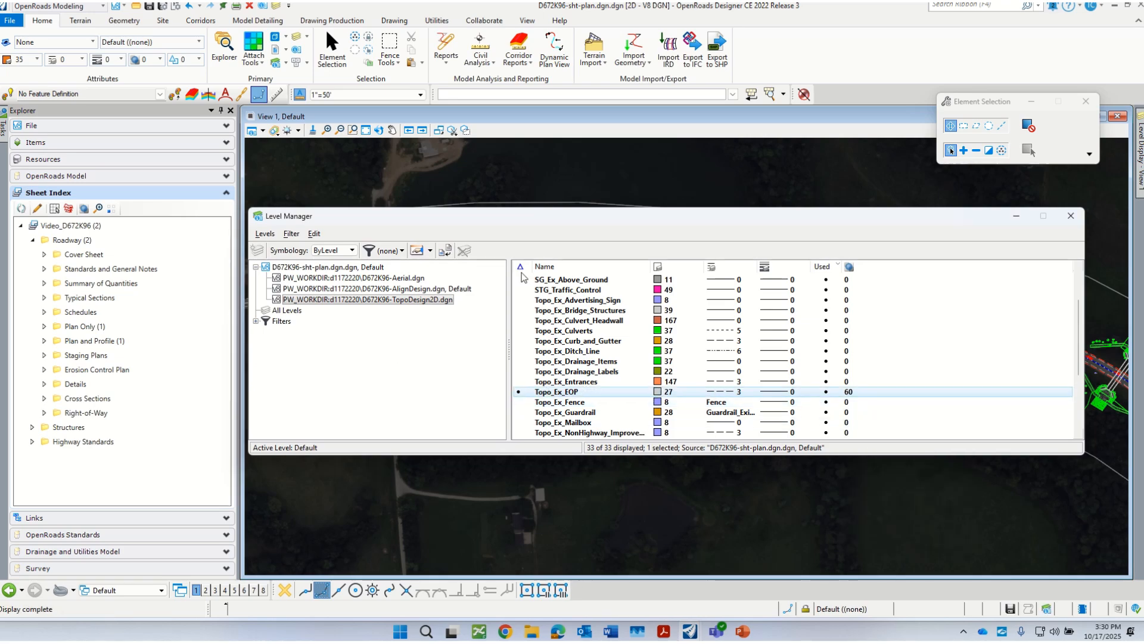
Step: Restore the Topo_Ex_EOP level's transparency to 0
click(855, 396)
click(853, 393)
click(897, 441)
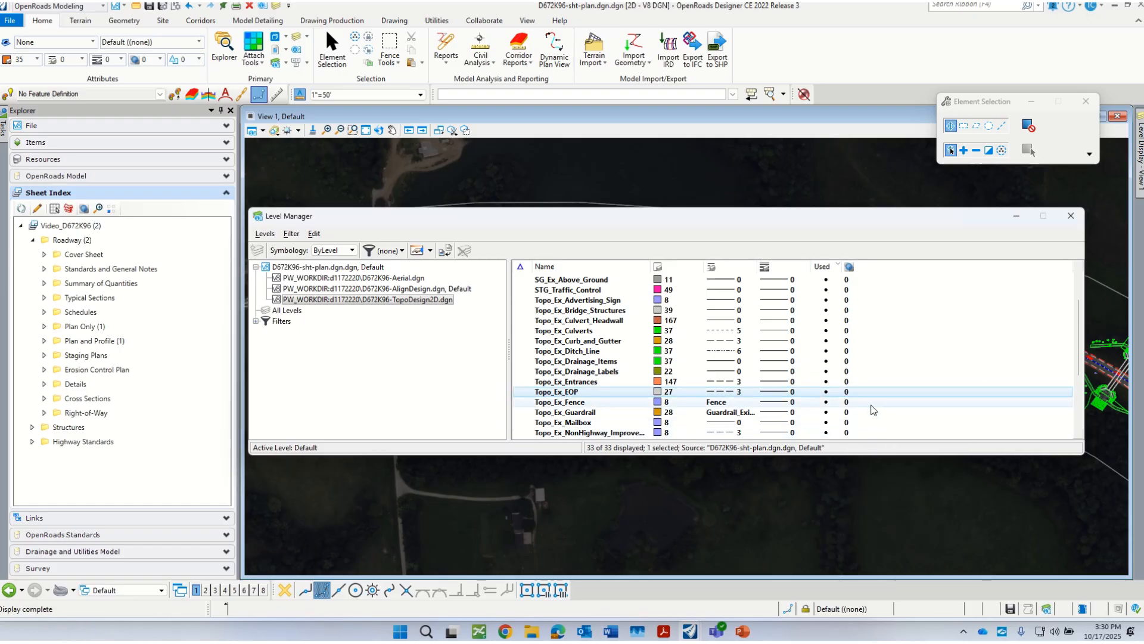
Step: Close the Level Manager and save the file settings
click(1071, 216)
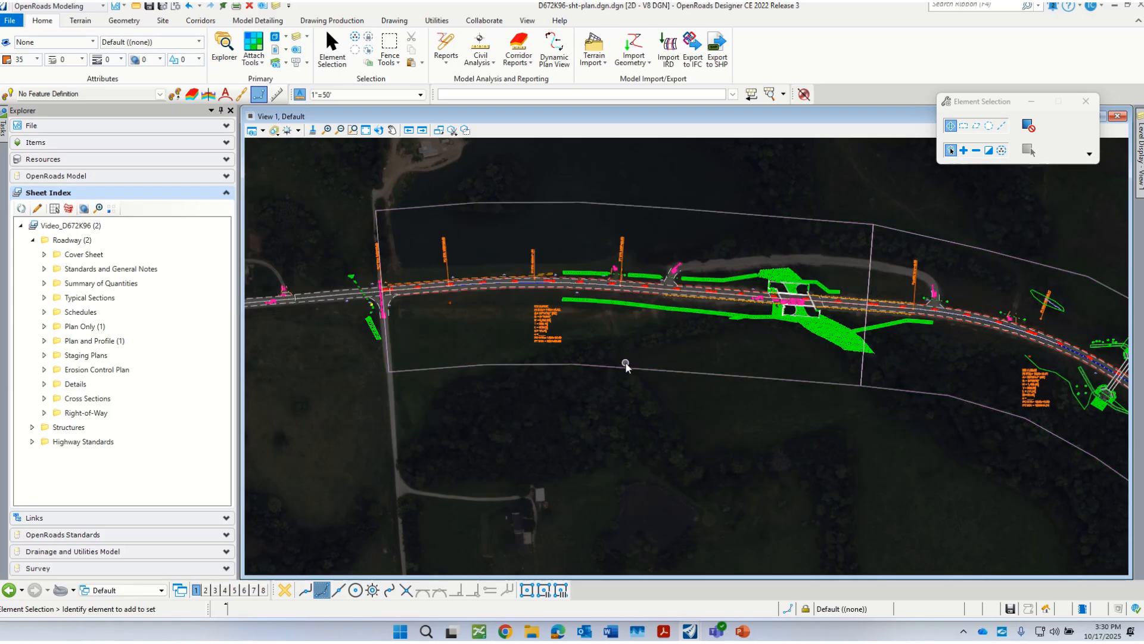
key(ctrl+s)
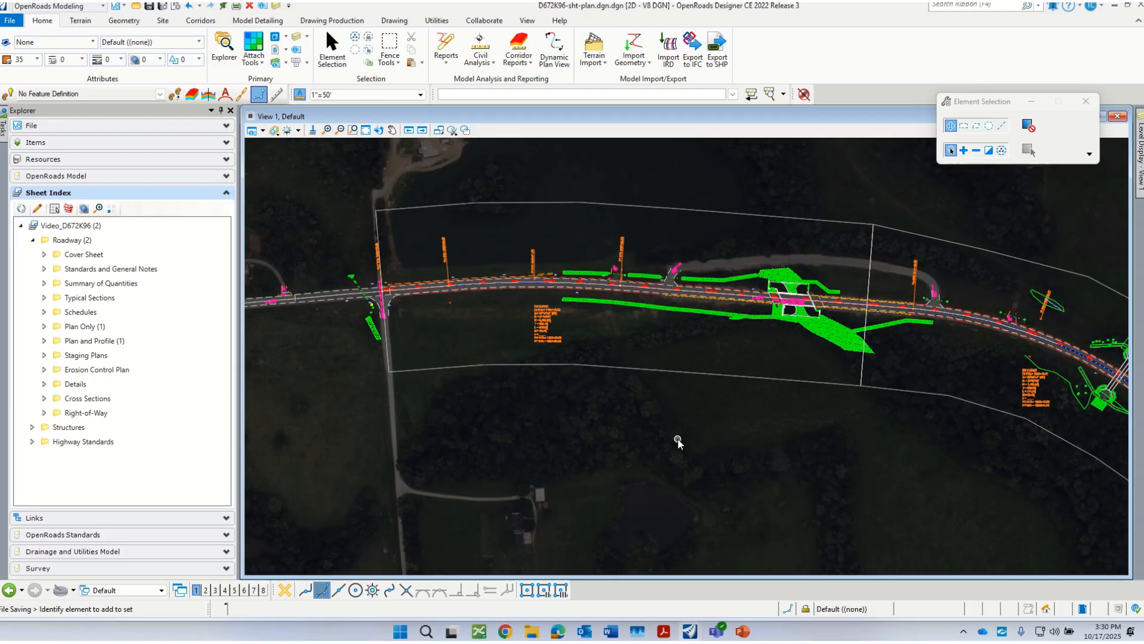
scroll(480, 310, up, 1)
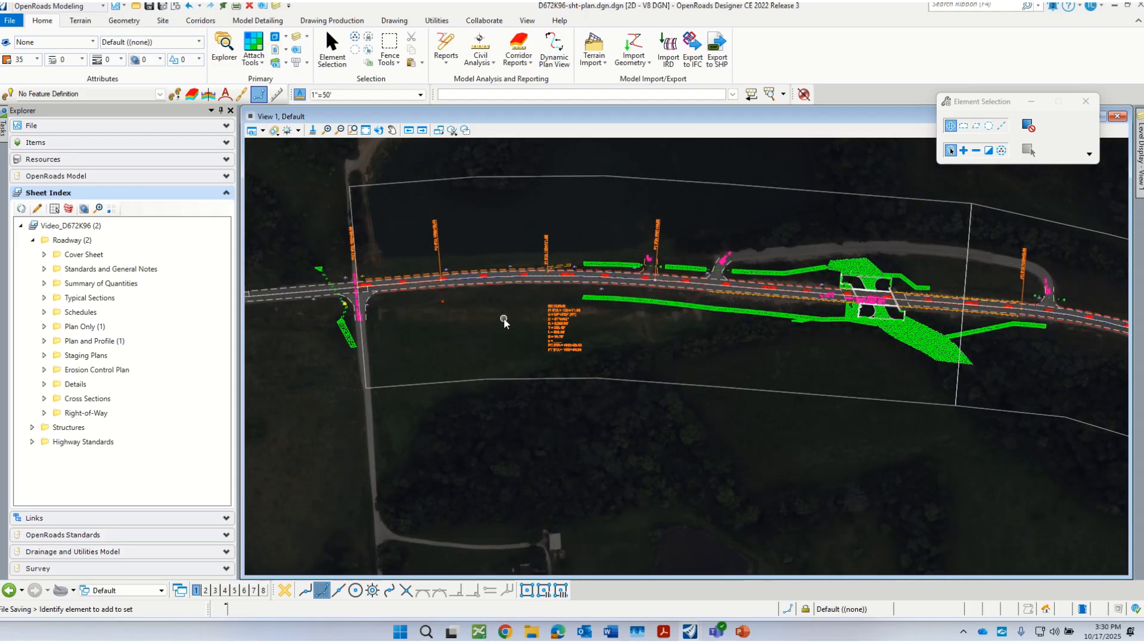
scroll(743, 240, up, 1)
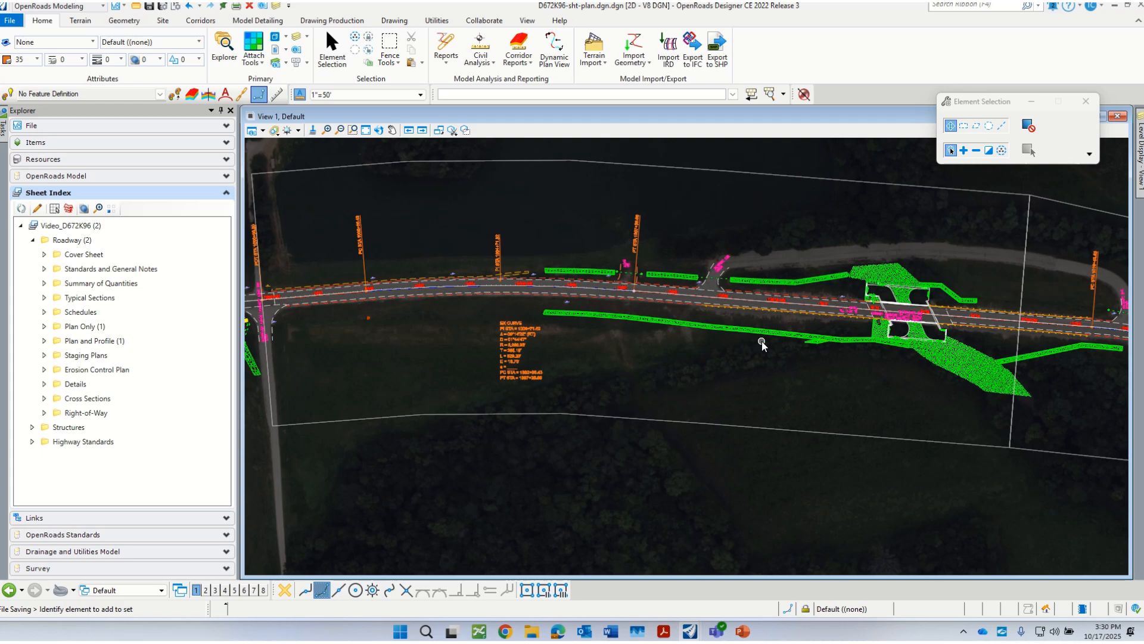
scroll(763, 390, down, 2)
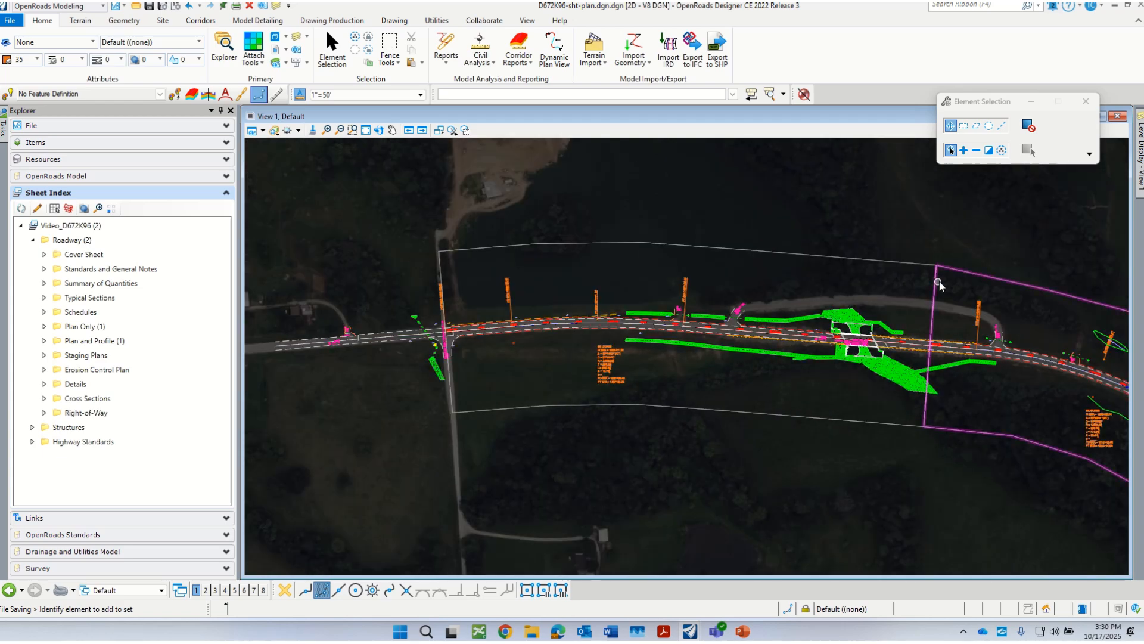
scroll(957, 298, up, 1)
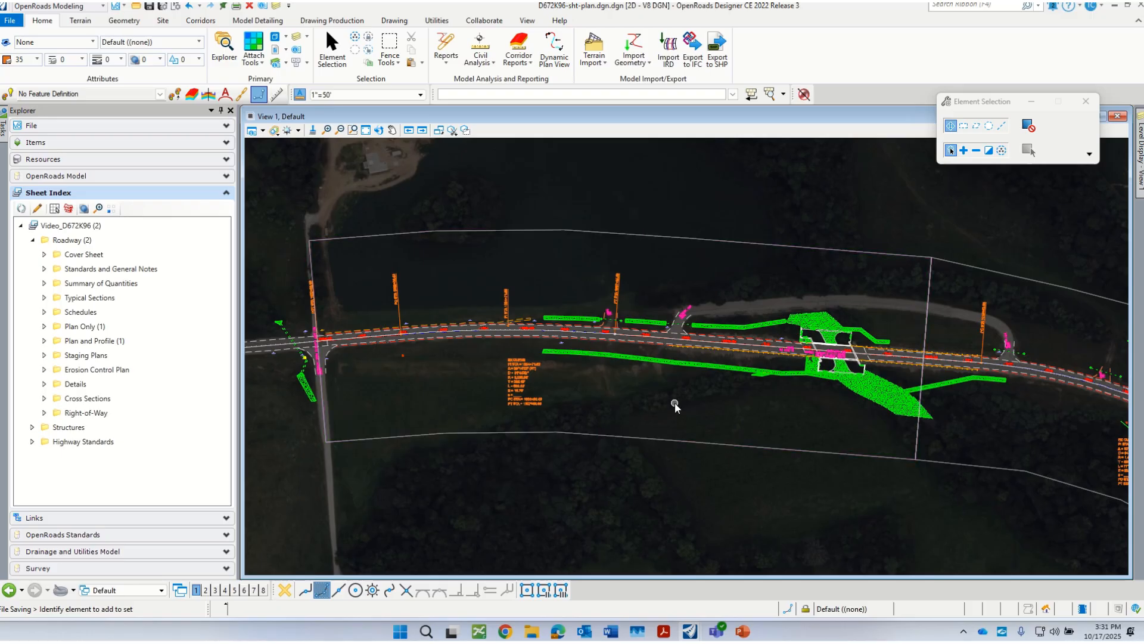
Step: Switch to the ExCL2 - Plan 1 [Sheet] Views view group and examine how both plan views fit inside the sheet border
click(148, 590)
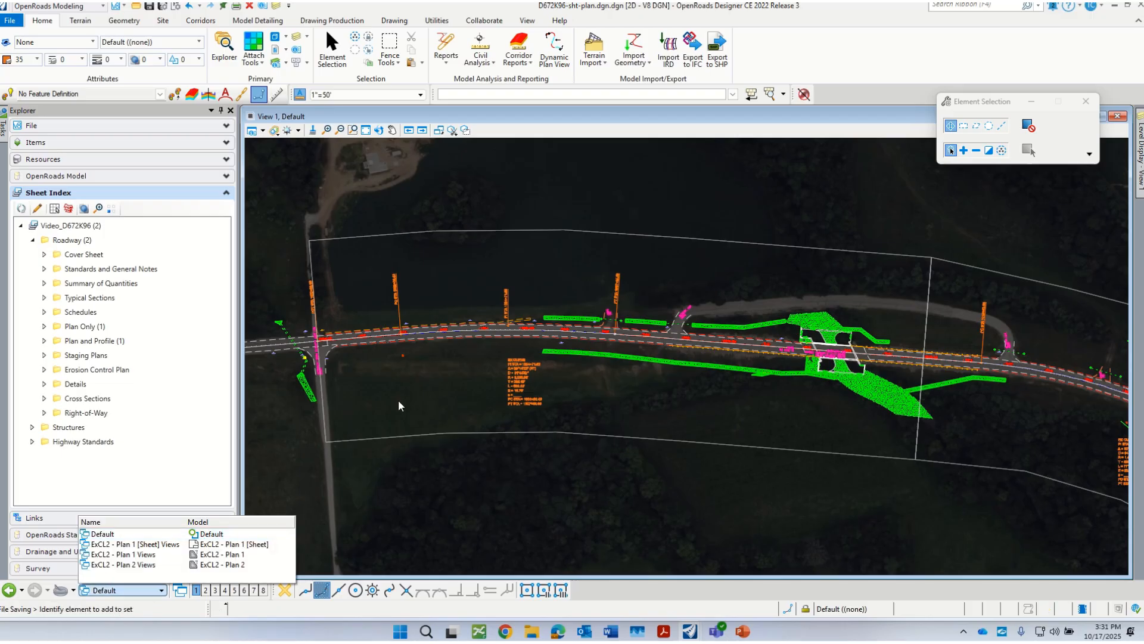
click(159, 545)
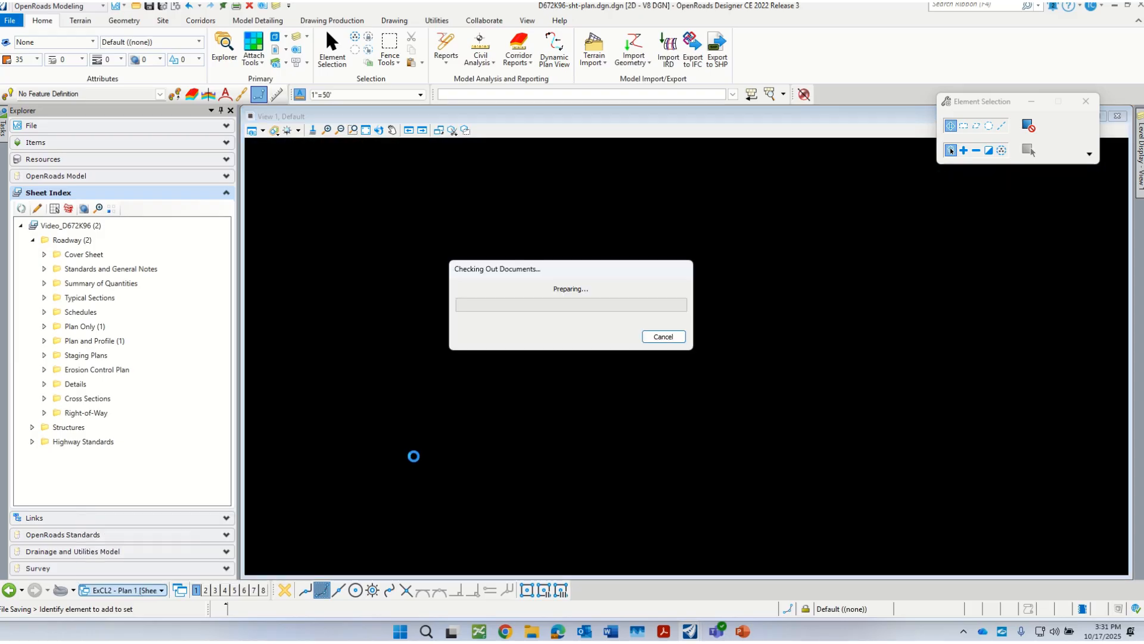
scroll(512, 313, down, 2)
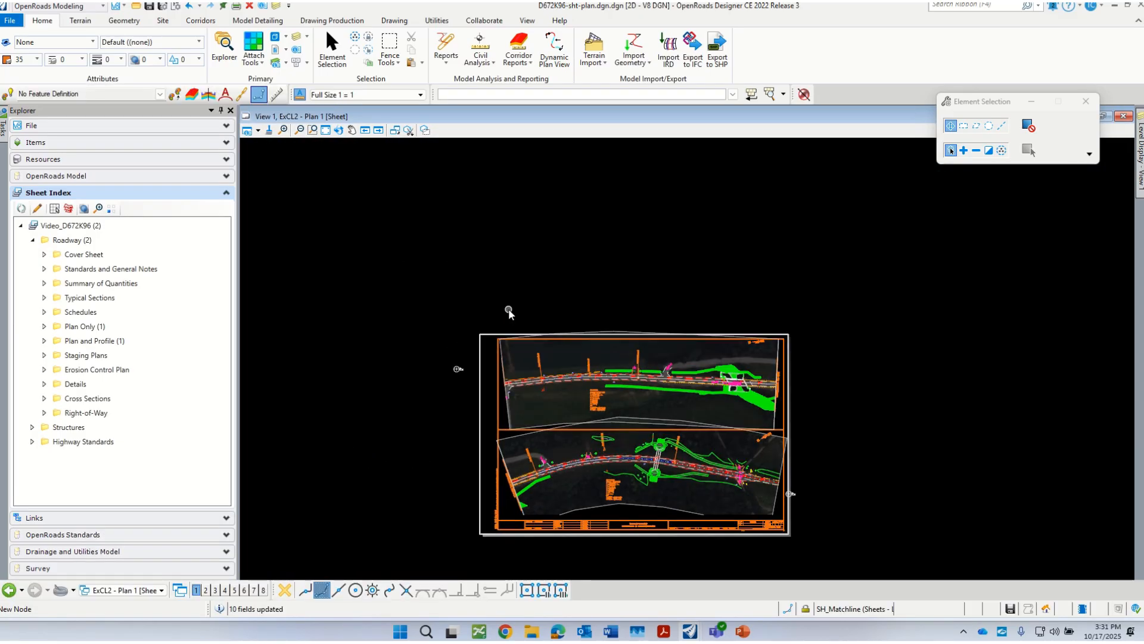
scroll(586, 478, up, 3)
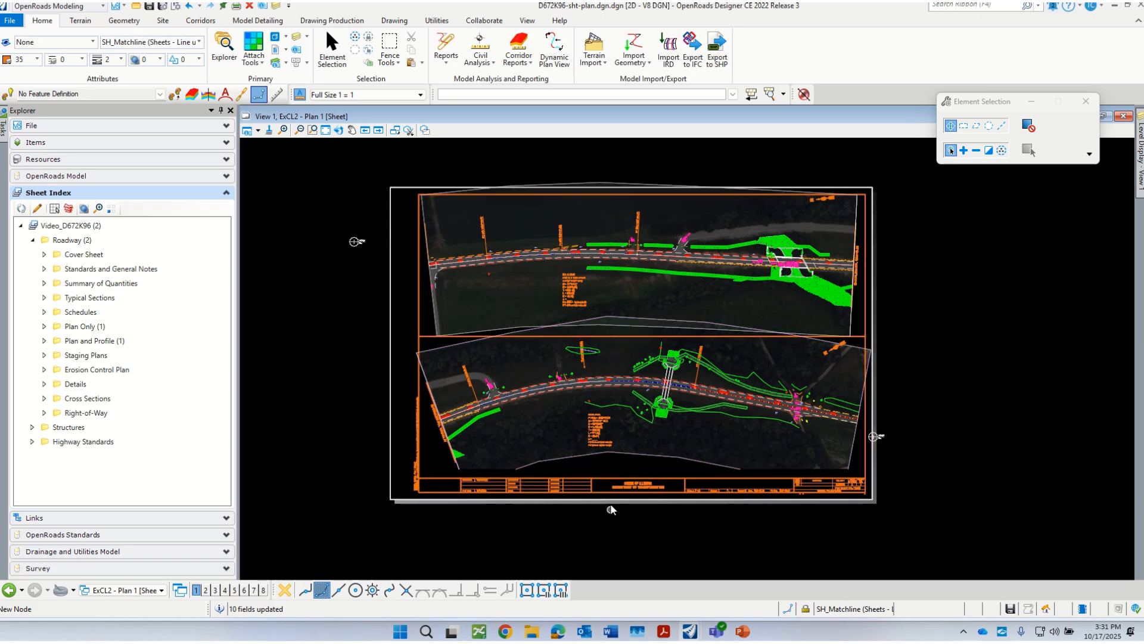
scroll(610, 510, up, 2)
scroll(615, 473, down, 1)
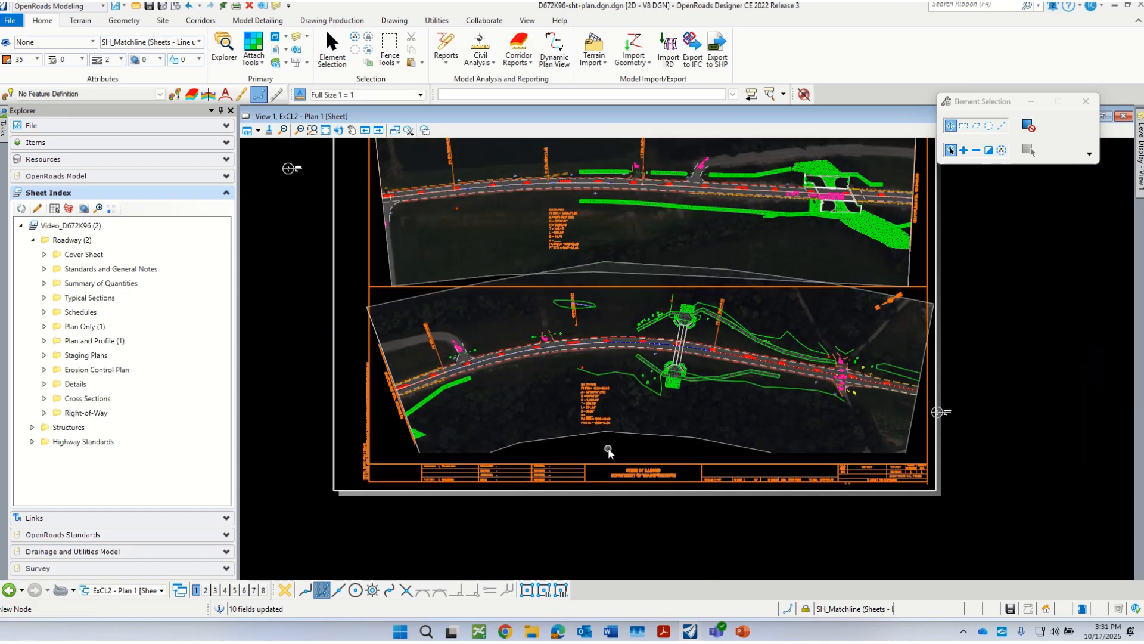
scroll(608, 452, down, 1)
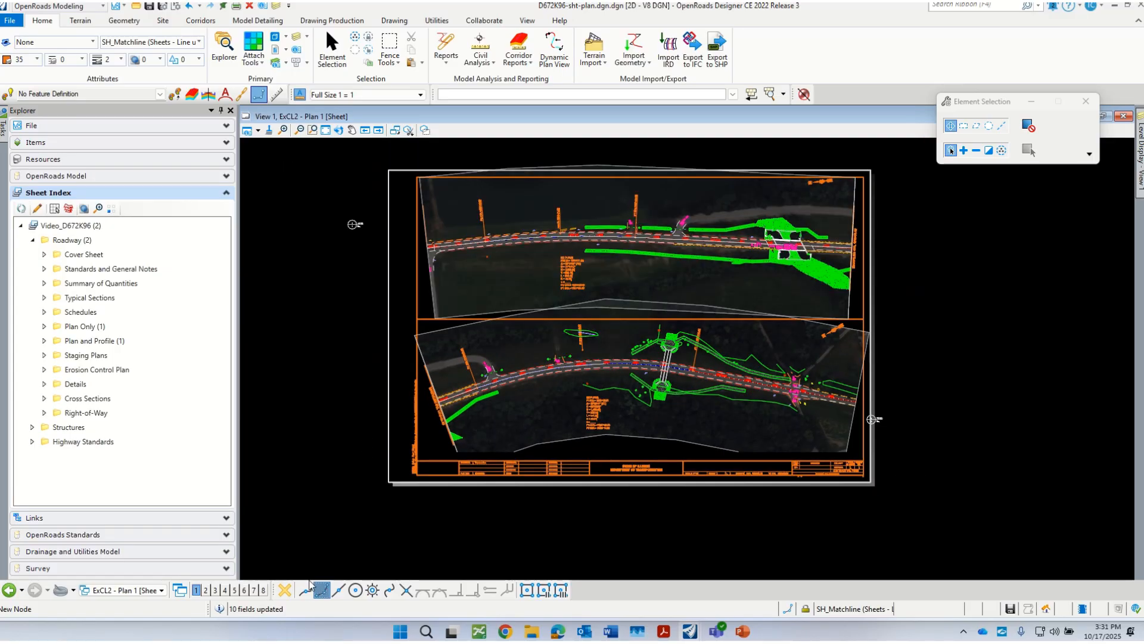
Step: Return to the Default view group and use Modify Element to pull the four lower-edge vertices of the ExCL2 Plan 2 named boundary outward
click(162, 590)
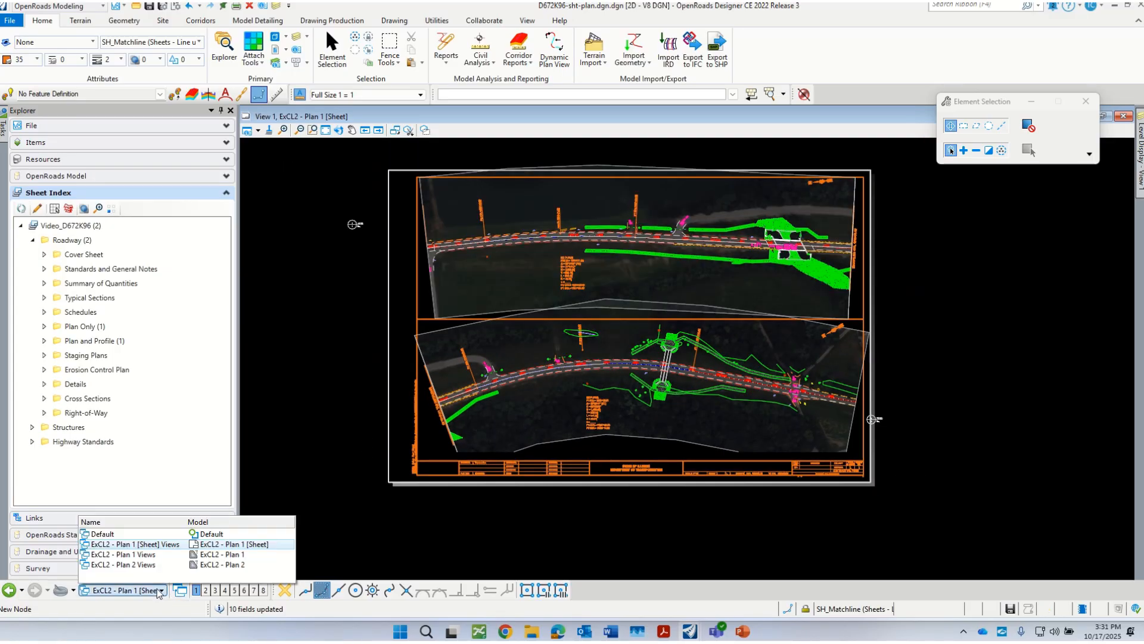
click(119, 533)
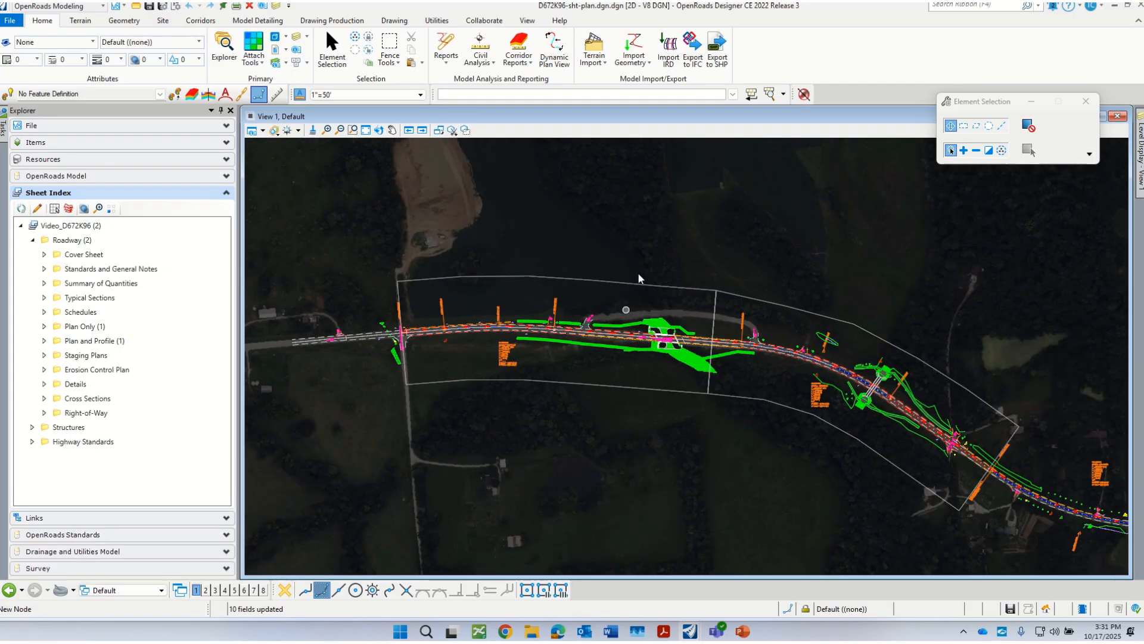
click(382, 20)
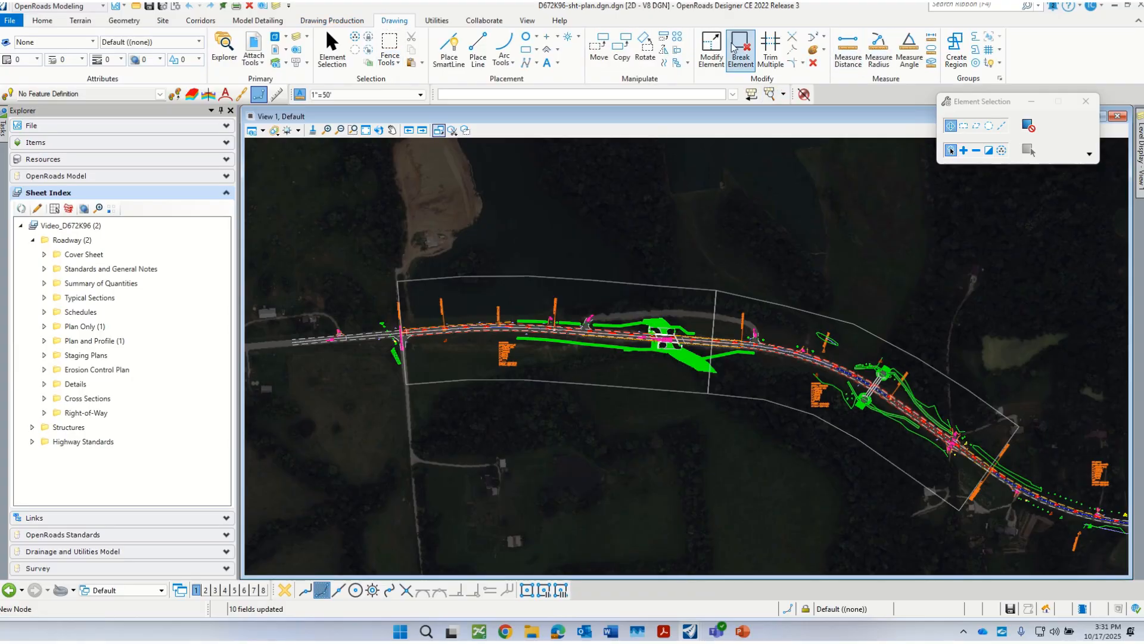
click(712, 53)
scroll(702, 401, up, 2)
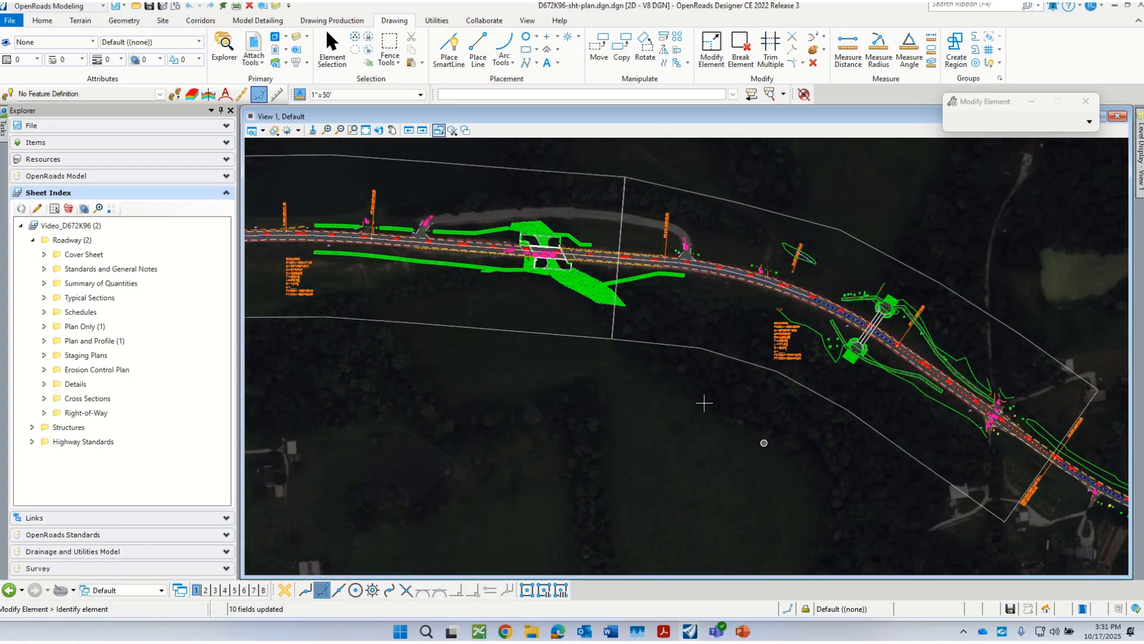
click(699, 352)
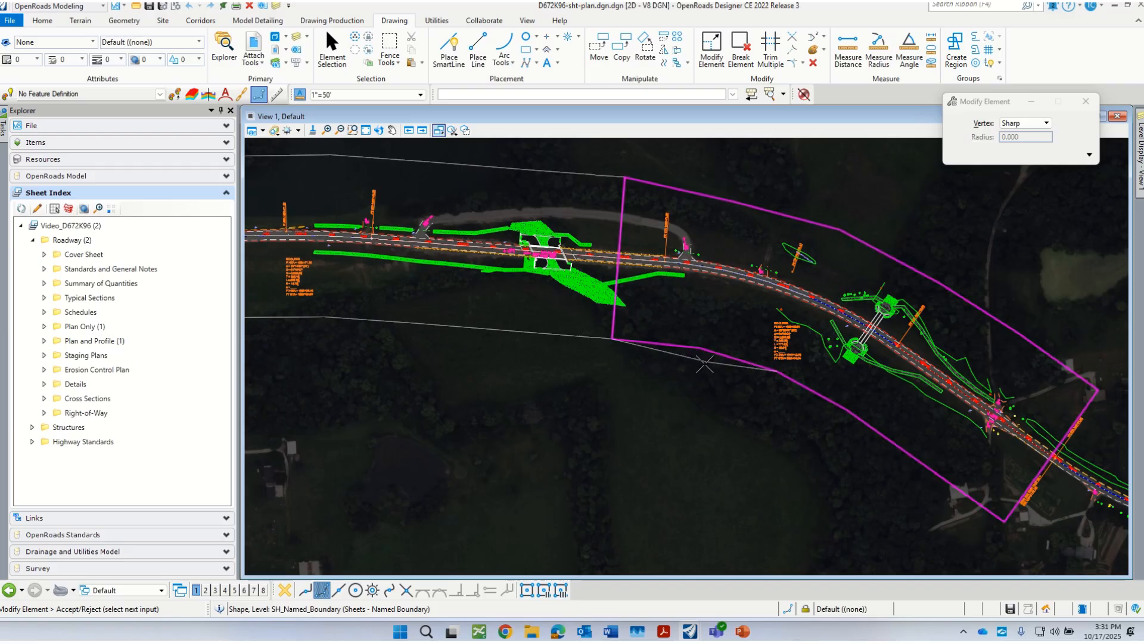
click(759, 425)
click(847, 411)
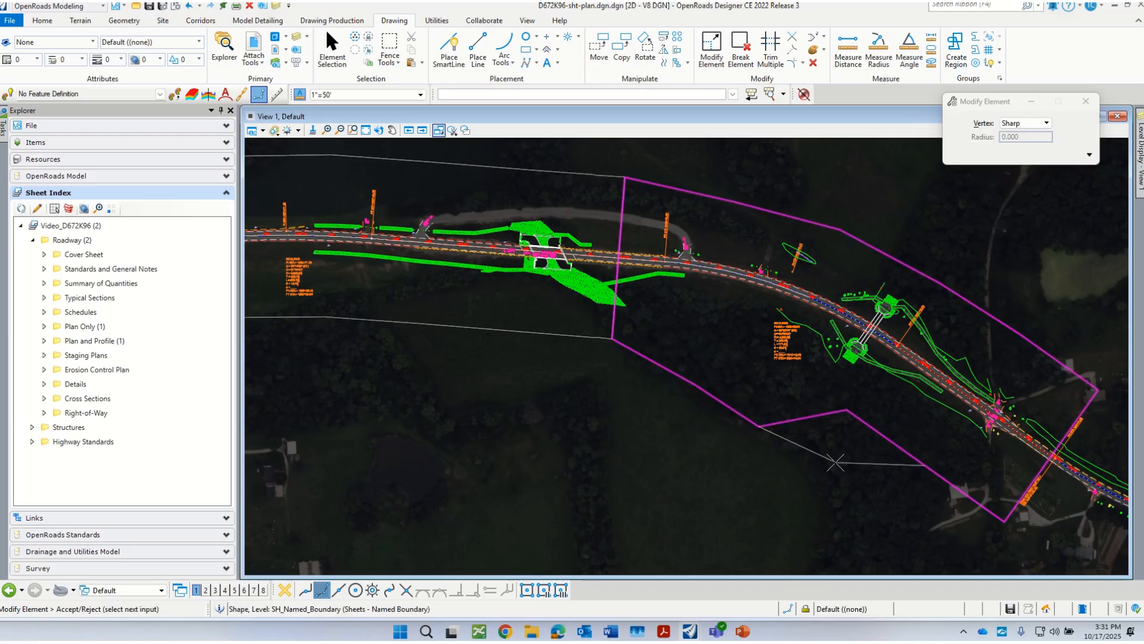
click(924, 465)
click(923, 465)
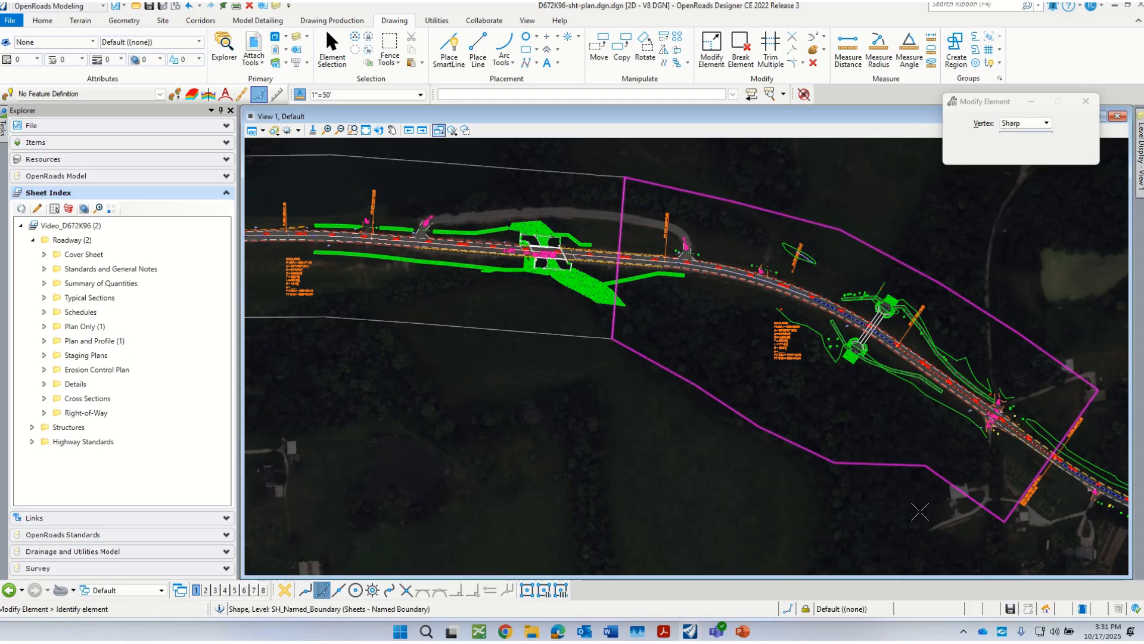
click(924, 513)
Step: Pull the upper edge of the ExCL2 Plan 2 named boundary outward near its shared end with Plan 1
click(713, 197)
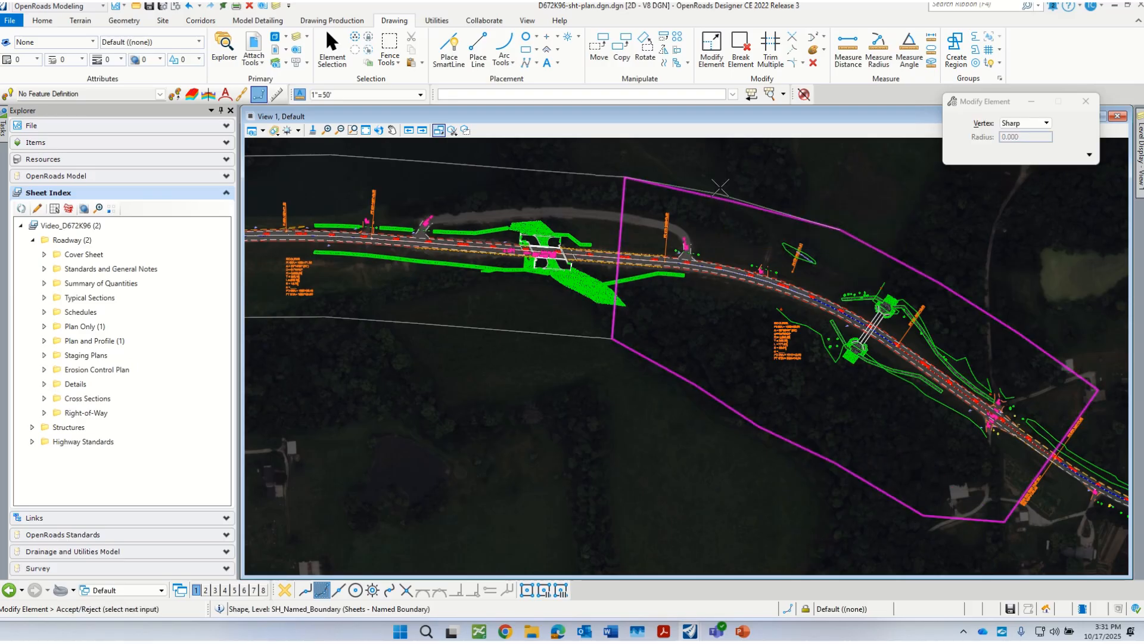
click(722, 177)
right_click(722, 177)
scroll(784, 369, down, 2)
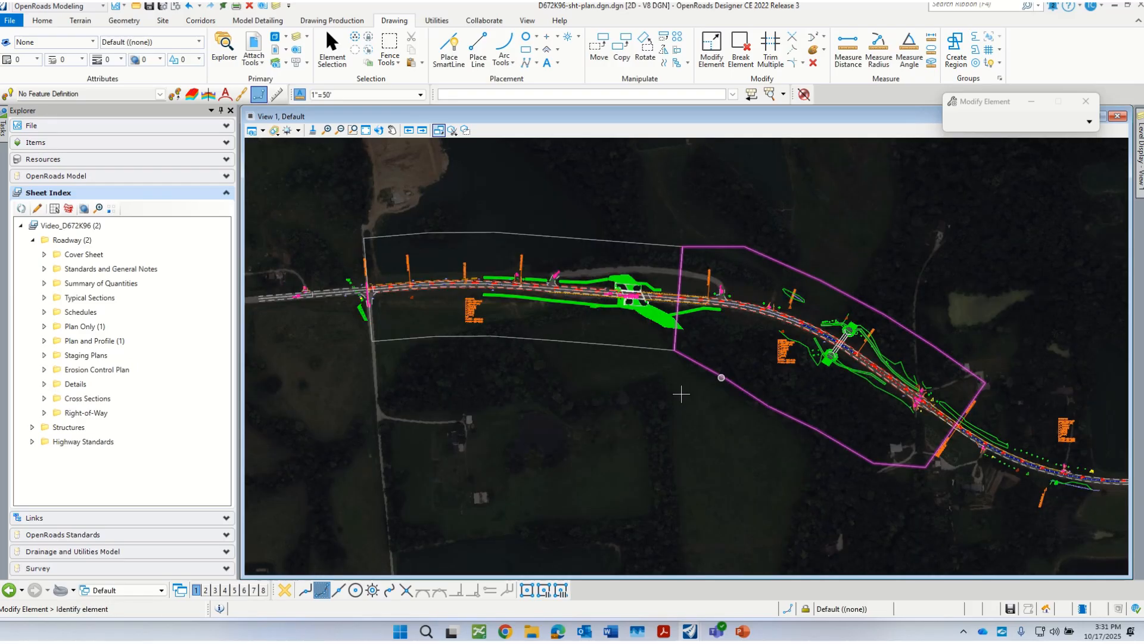
Step: Pull three points along the lower edge of the Plan 1 named boundary outward, away from the roadway
click(486, 344)
click(489, 356)
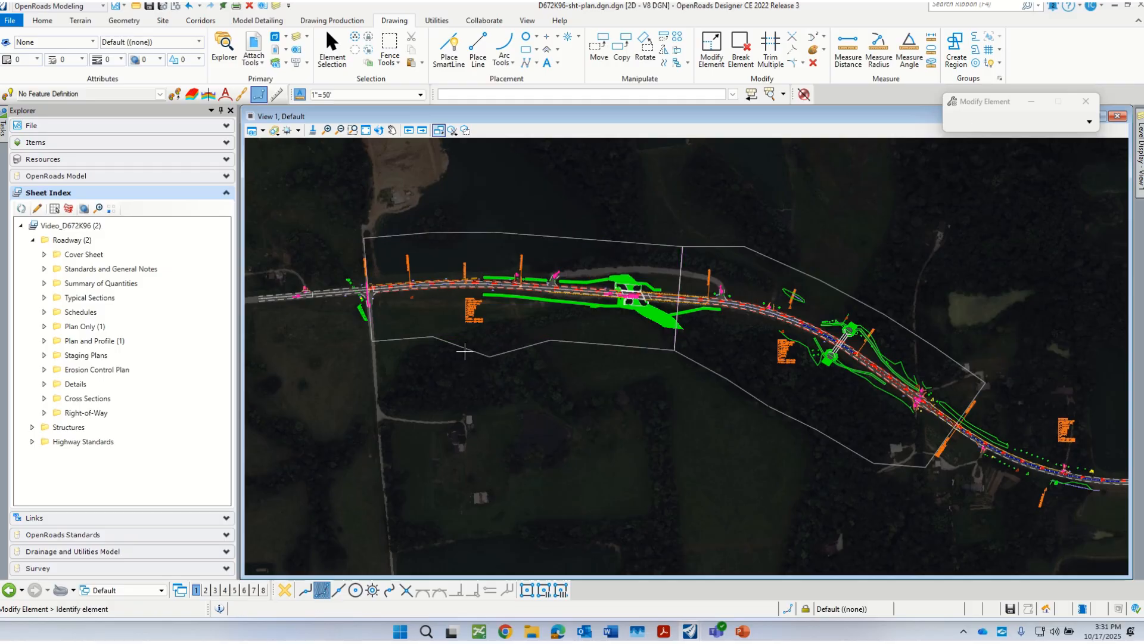
click(433, 337)
click(413, 363)
click(551, 341)
click(562, 373)
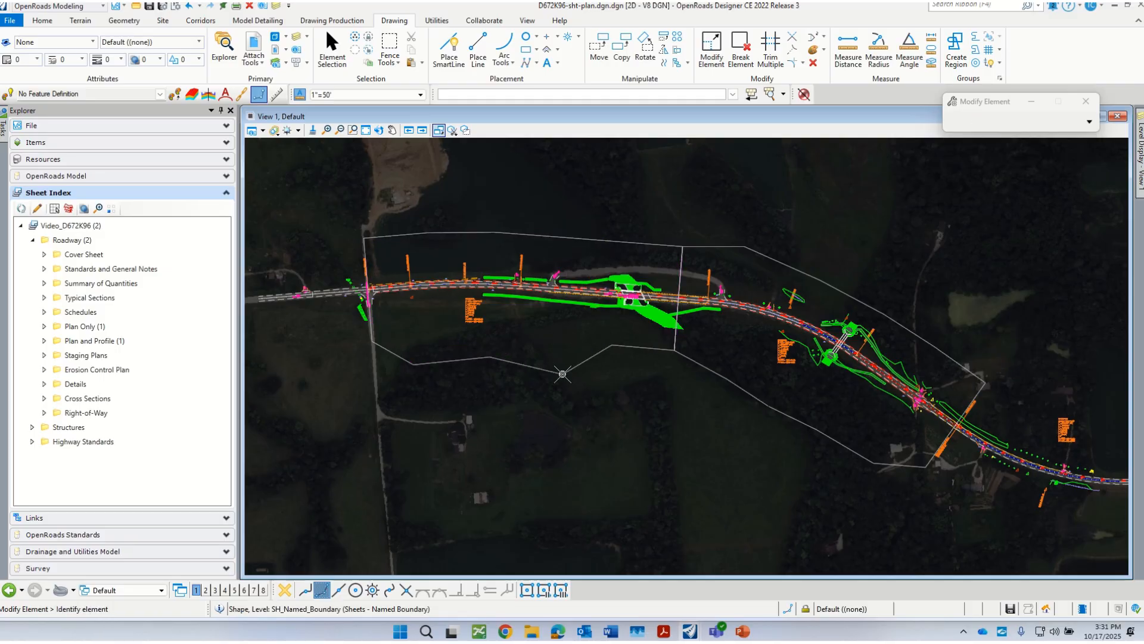
Step: Pull the Plan 1 boundary's upper edge outward and move the lower vertex near the Plan 2 boundary's far end farther from the road
click(587, 237)
right_click(594, 232)
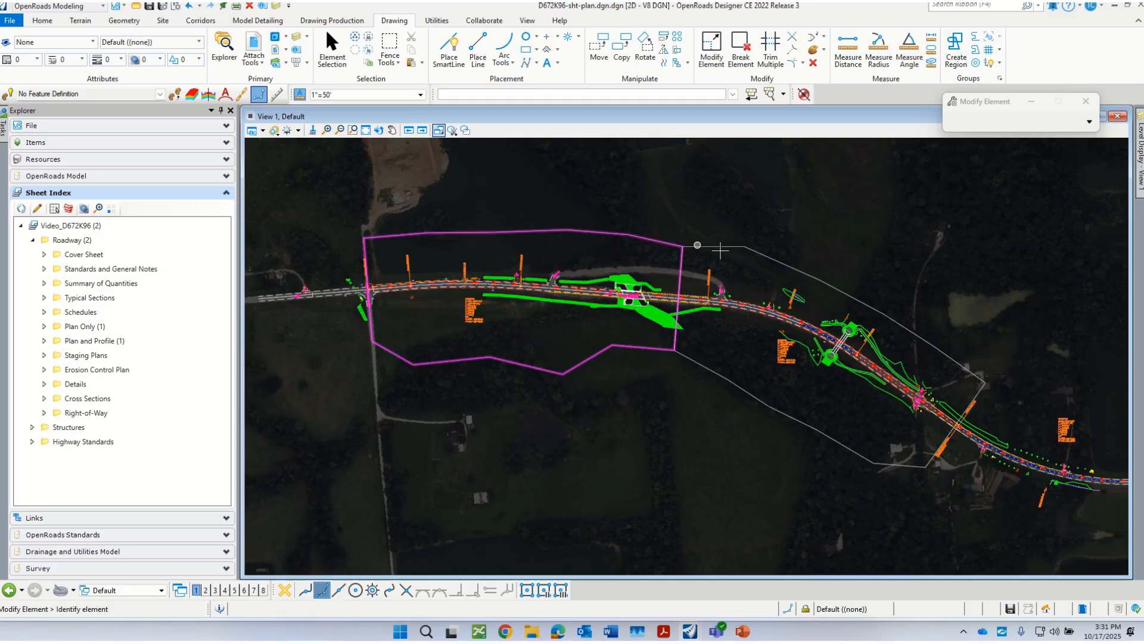
click(872, 463)
click(911, 493)
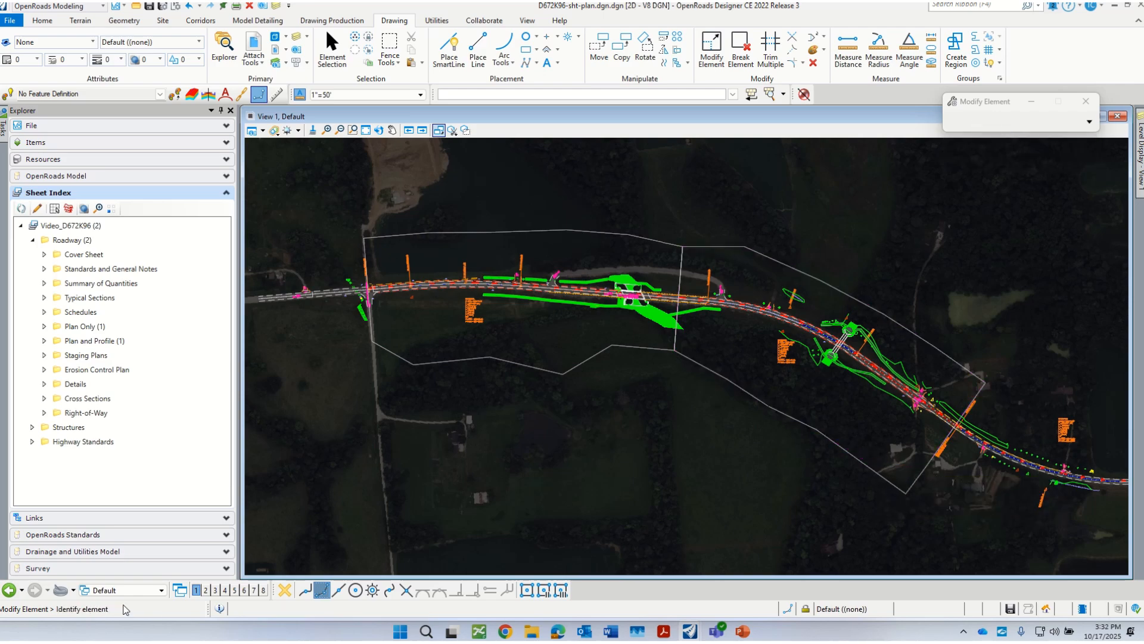
Step: Switch to the ExCL2 - Plan 1 [Sheet] Views view group and highlight the Plan 1 reference to check its overlap beyond the border
click(131, 591)
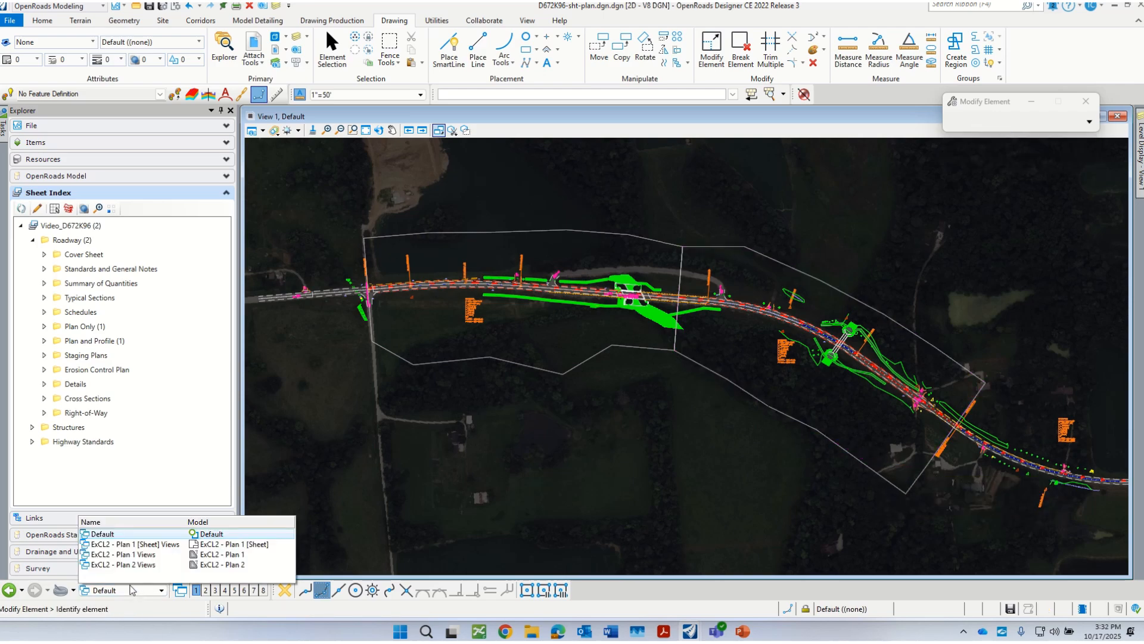
click(142, 544)
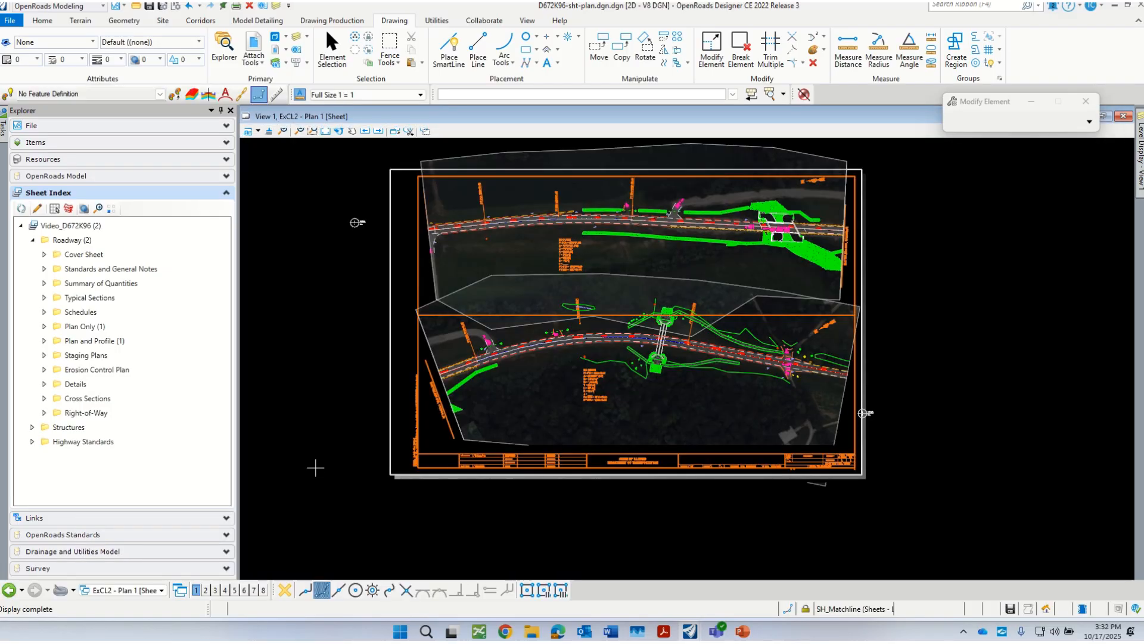
scroll(518, 493, down, 1)
scroll(649, 390, up, 1)
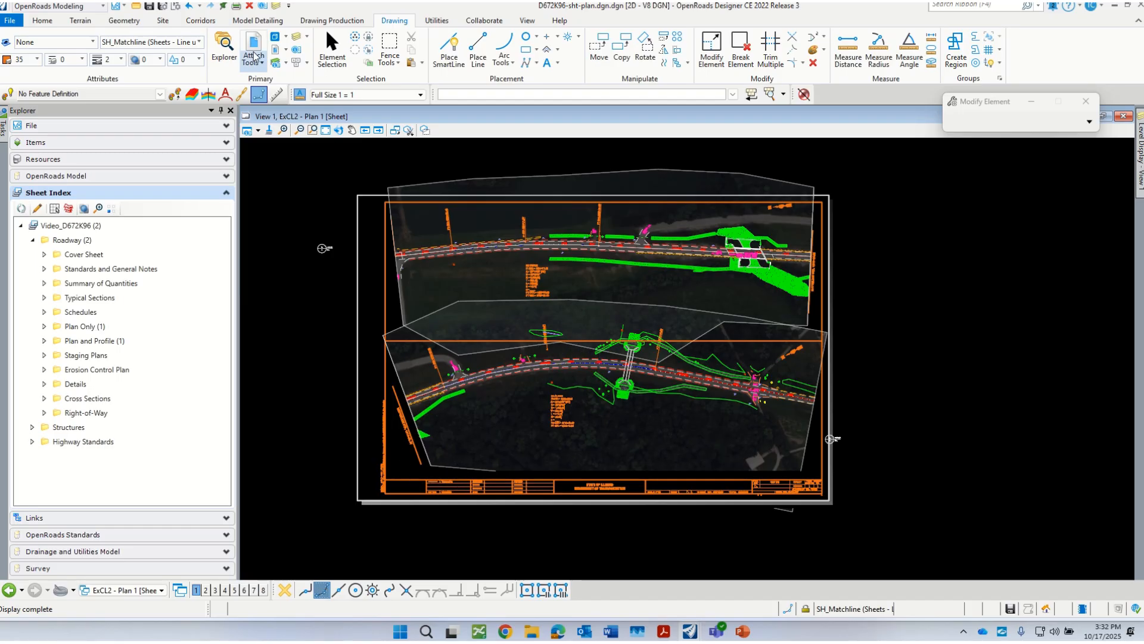
click(558, 342)
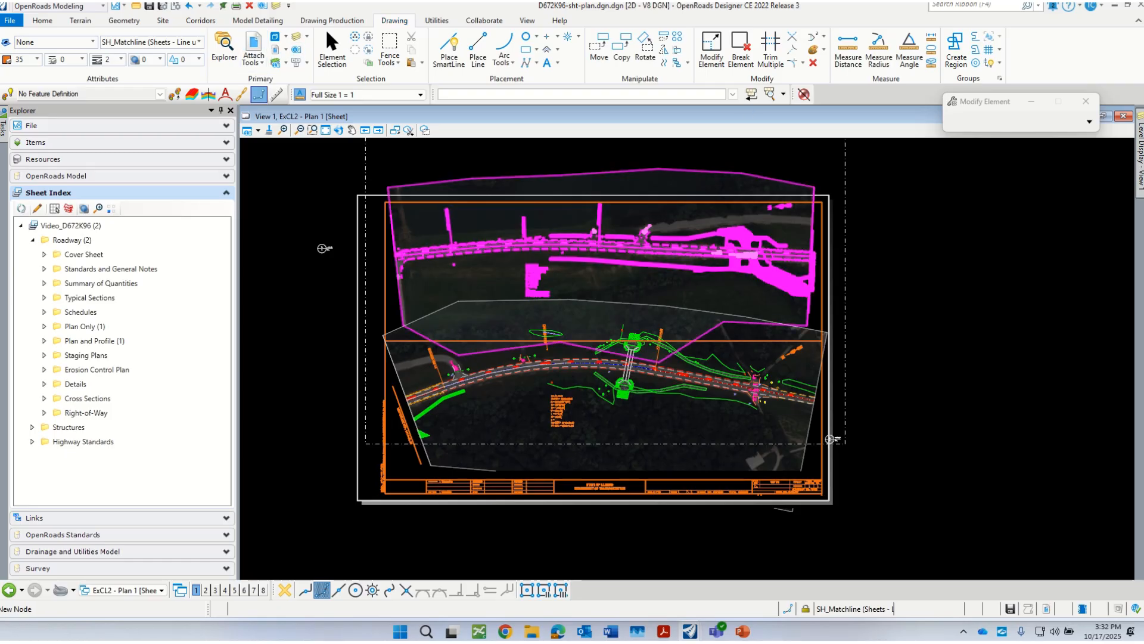
scroll(568, 278, up, 1)
scroll(526, 300, down, 1)
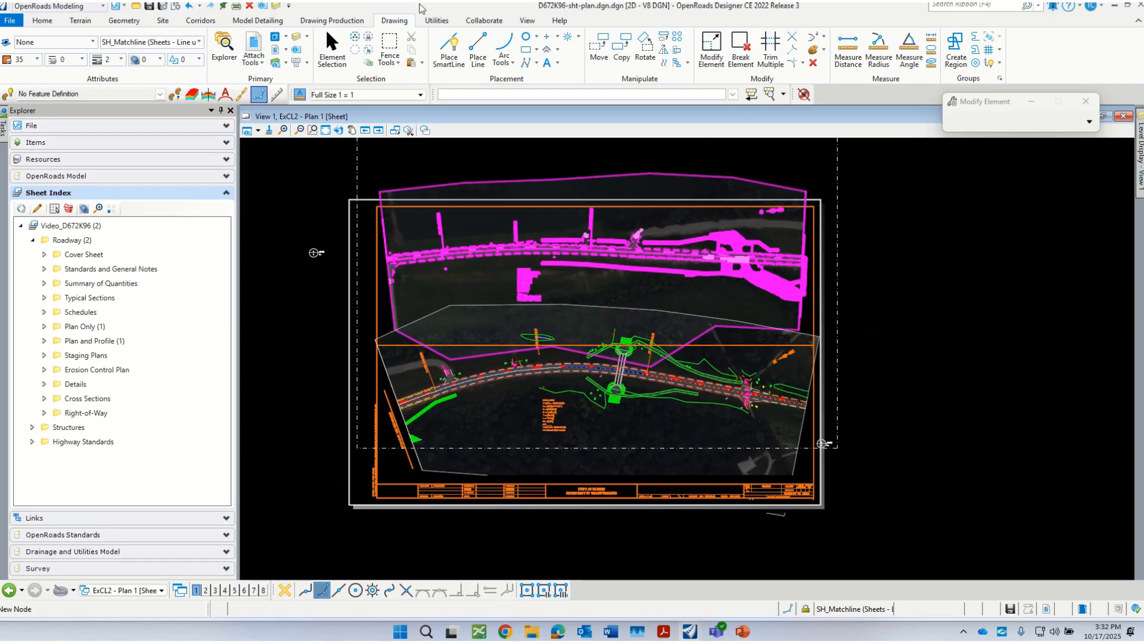
Step: Place a Block fence in Inside mode over the part of the Plan 1 view that extends above the sheet border
click(389, 45)
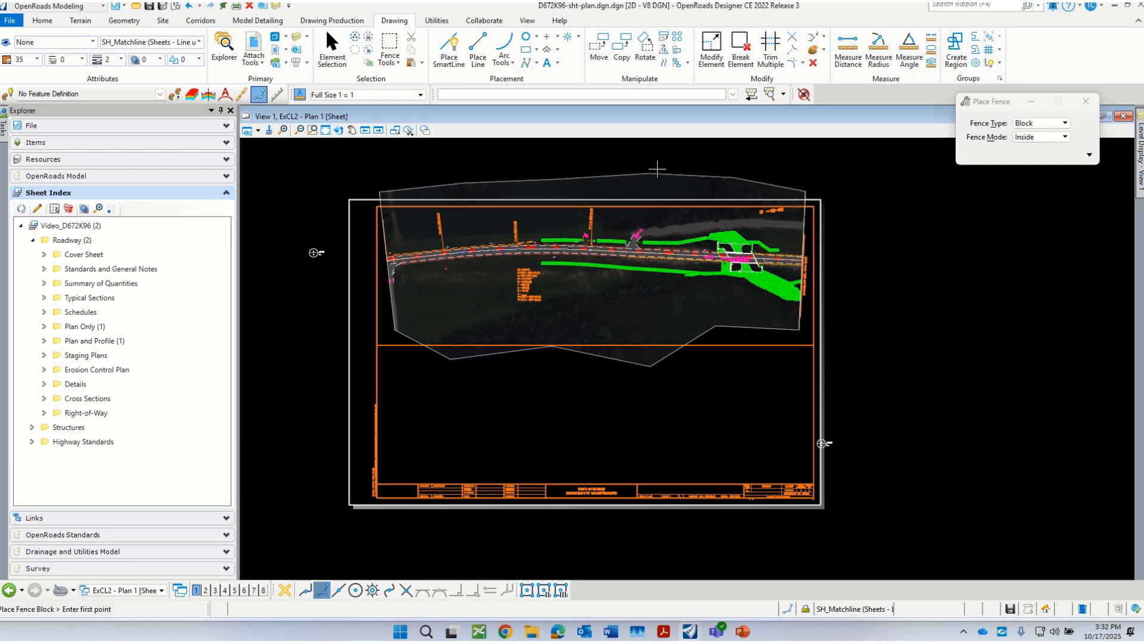
click(837, 159)
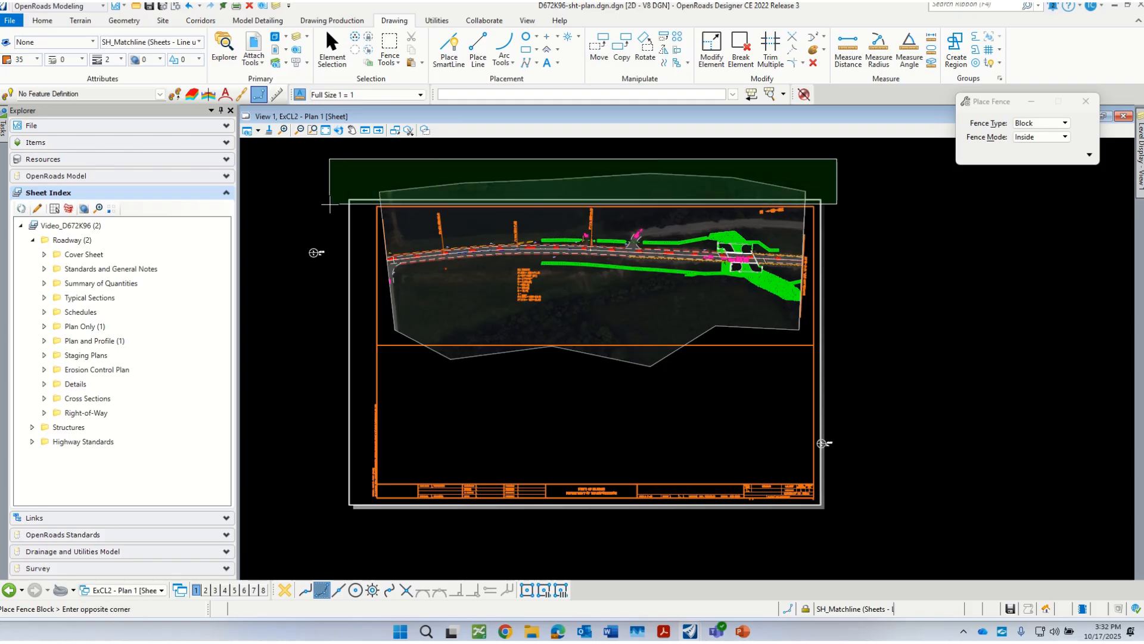
click(329, 210)
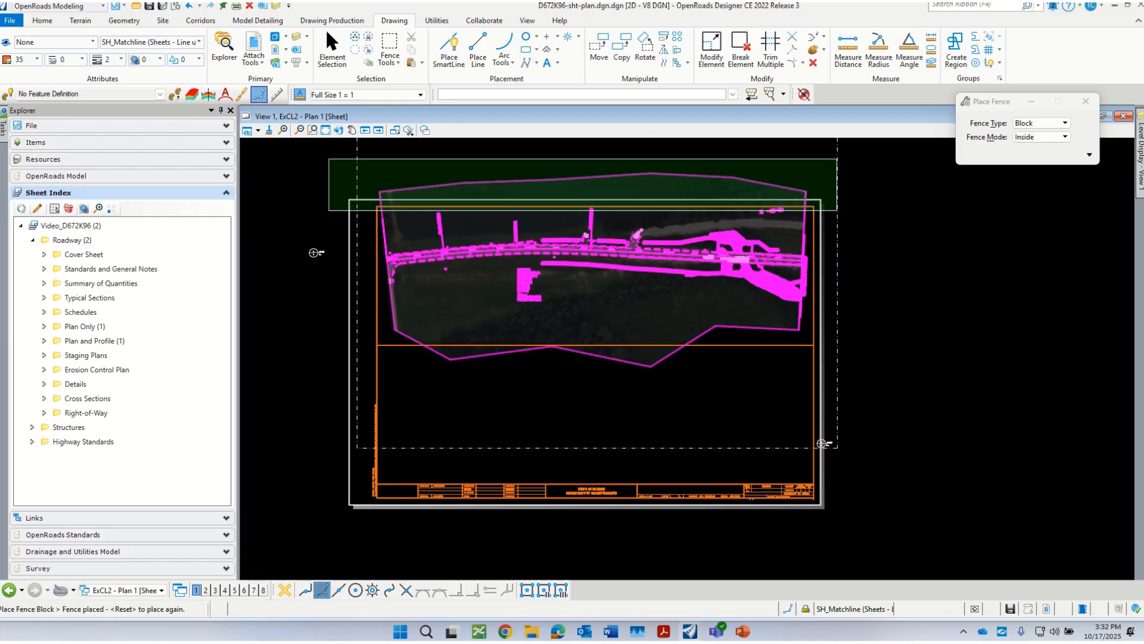
Step: Clip mask the Plan 1 reference with the placed fence to hide the part above the sheet border
drag(1143, 178, 350, 238)
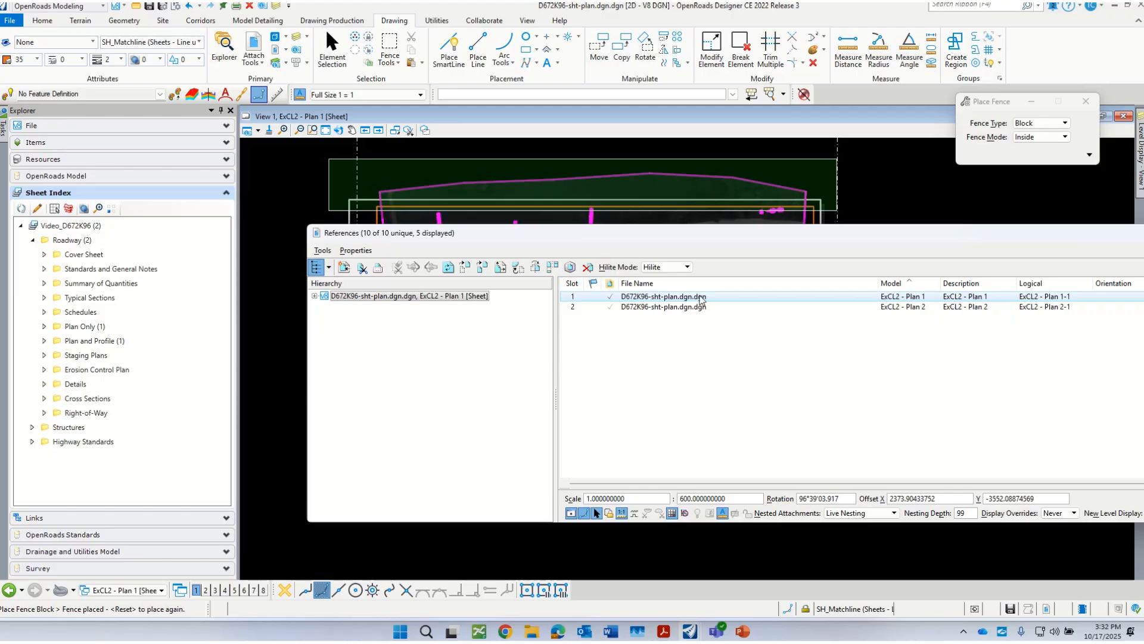
click(322, 251)
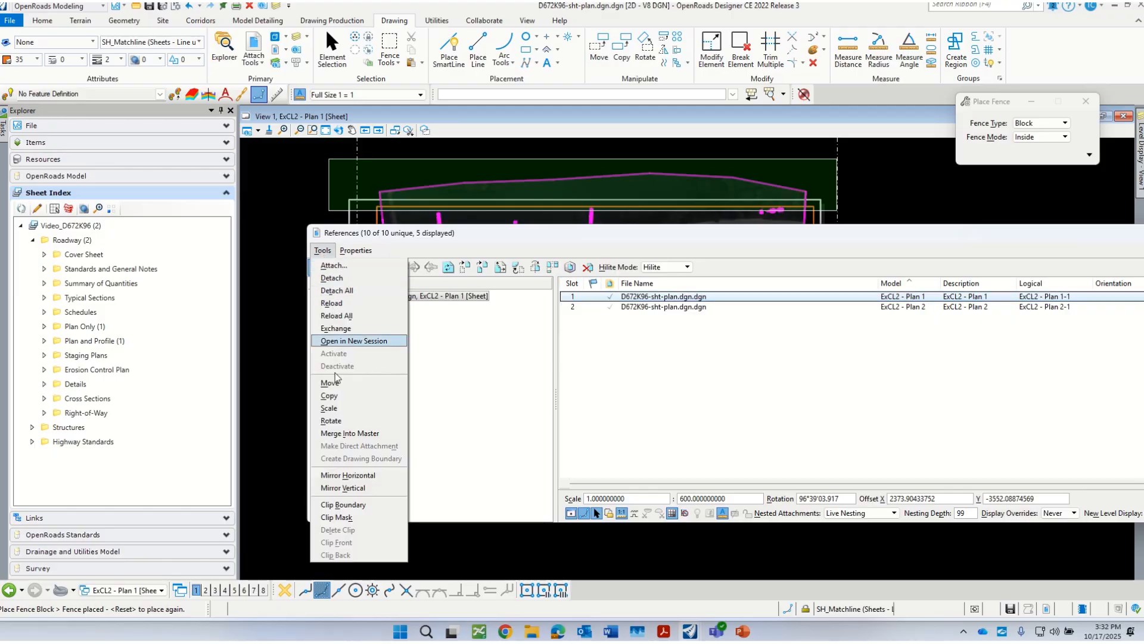
click(343, 518)
drag(489, 235, 732, 556)
click(596, 325)
Step: Fence the part of Plan 1 that crosses the sheet's middle dividing line and apply it as a clip mask on the Plan 1 reference
click(386, 43)
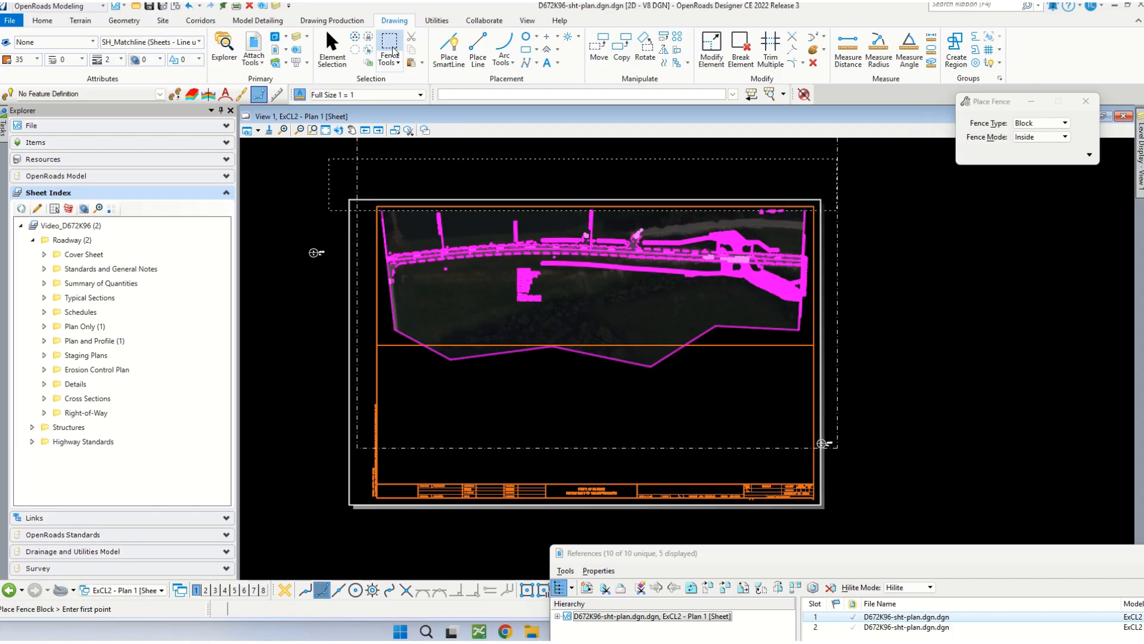
click(825, 338)
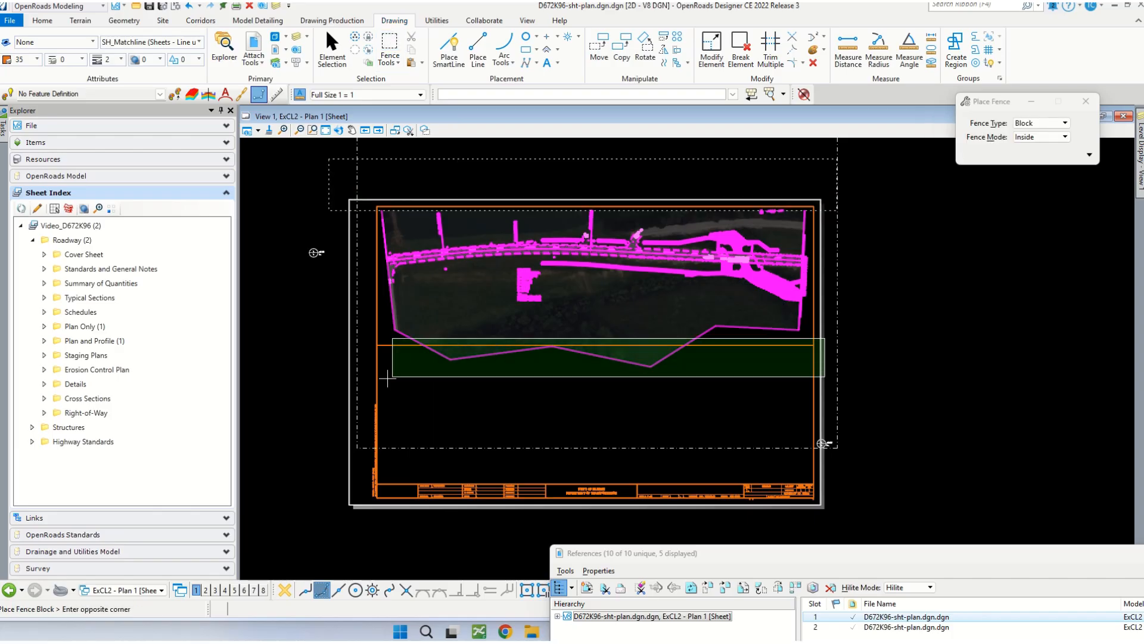
click(327, 396)
drag(700, 553, 474, 312)
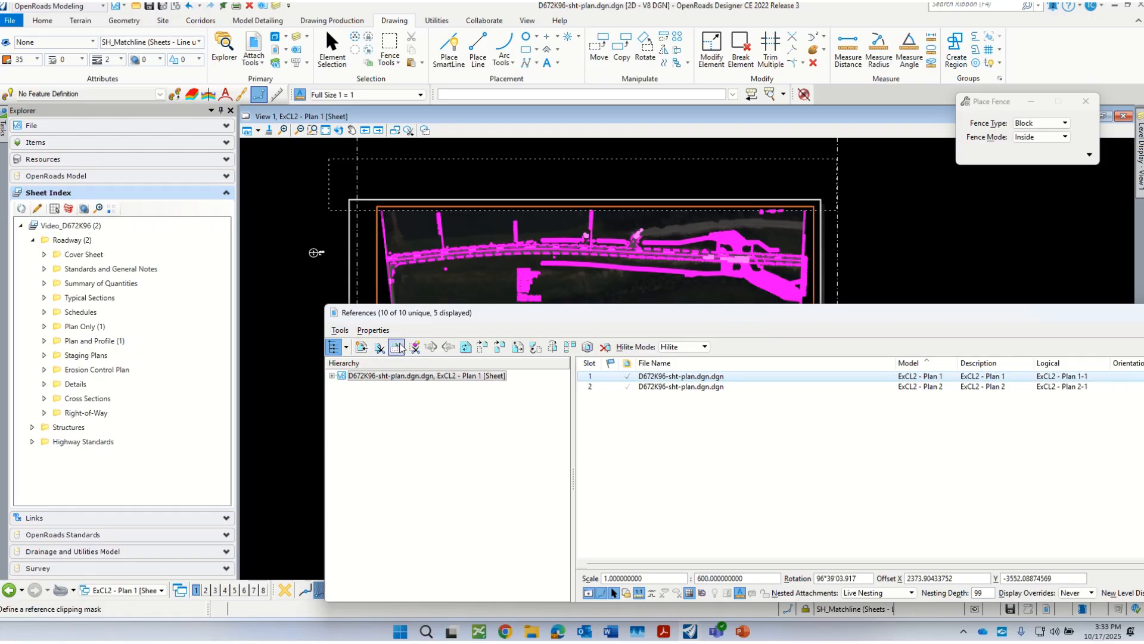
click(341, 330)
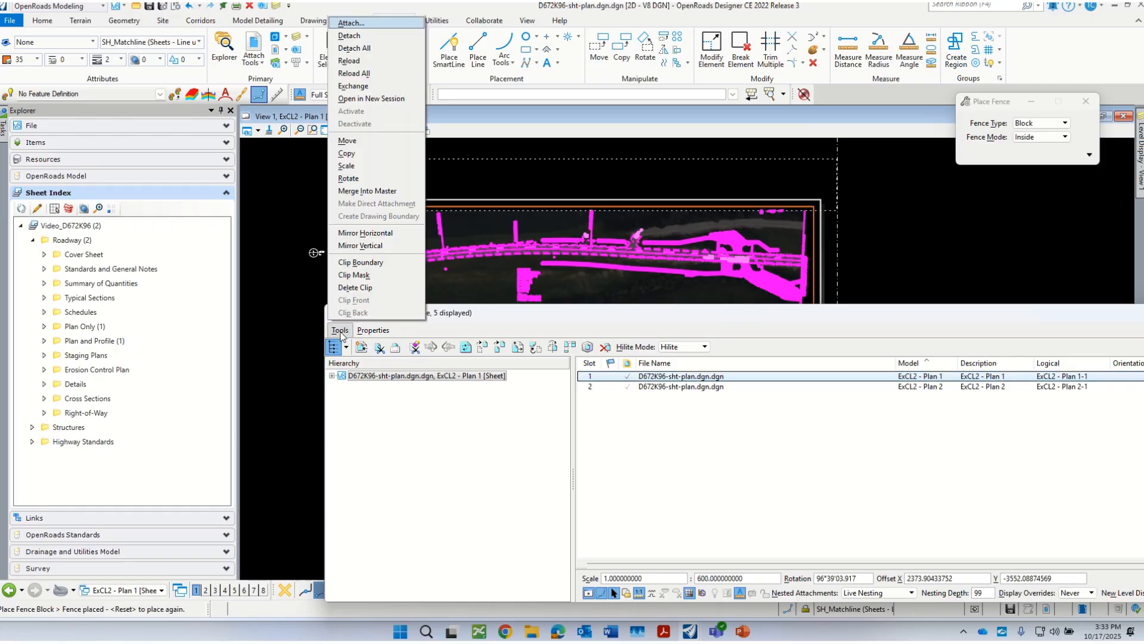
click(355, 274)
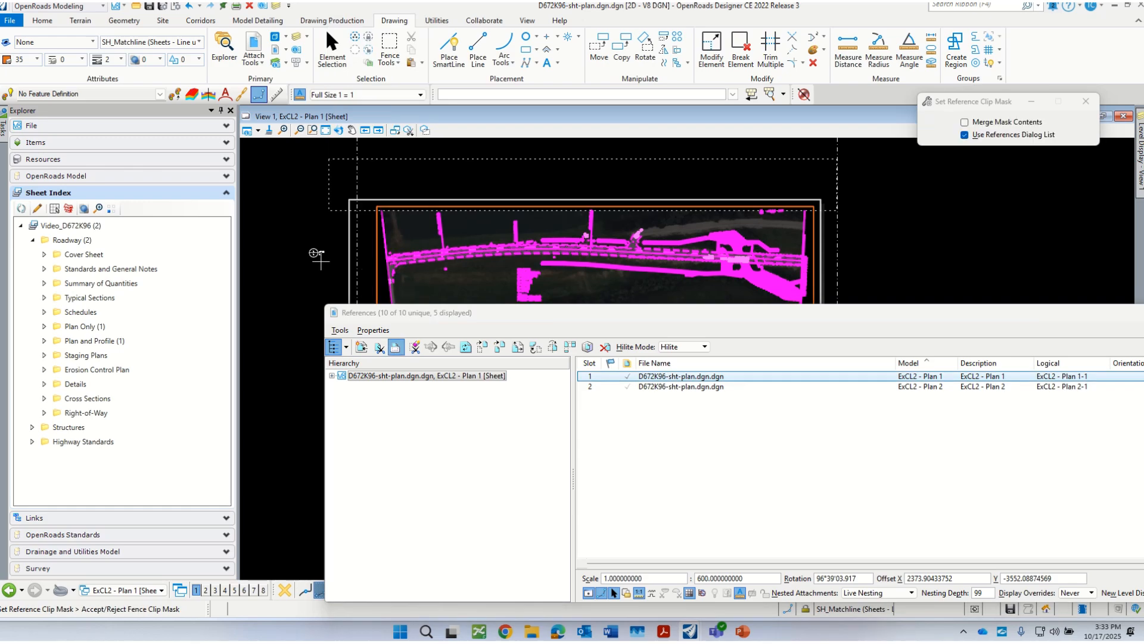
drag(457, 317, 1041, 432)
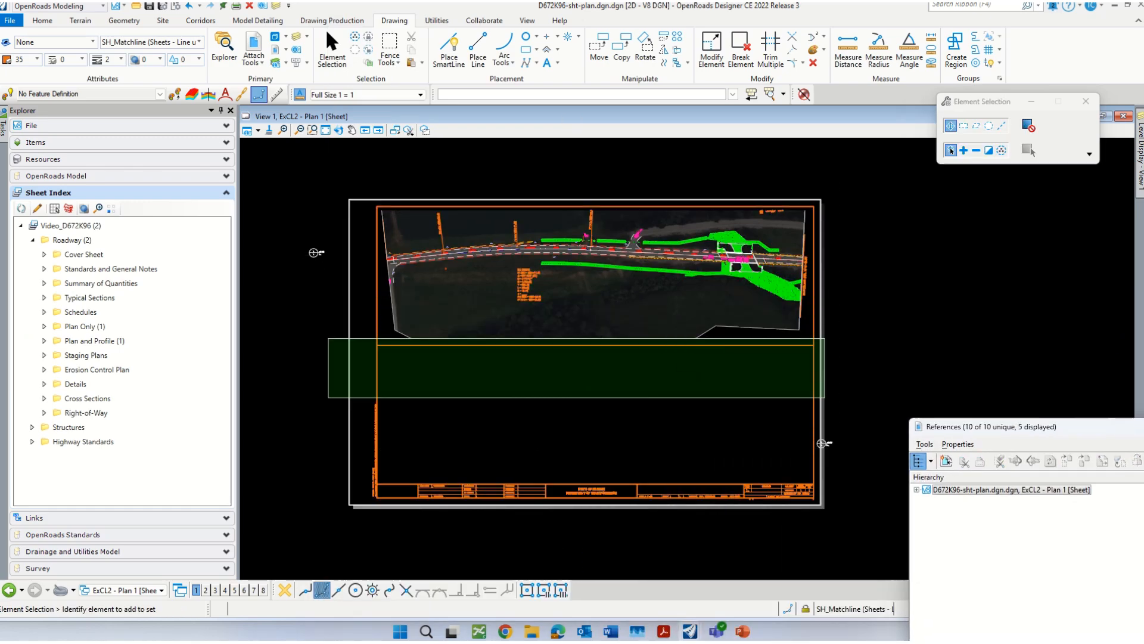
Step: Highlight the Plan 2 reference, fence the area above the middle dividing line and apply it as a clip mask on Plan 2
drag(1143, 427, 598, 224)
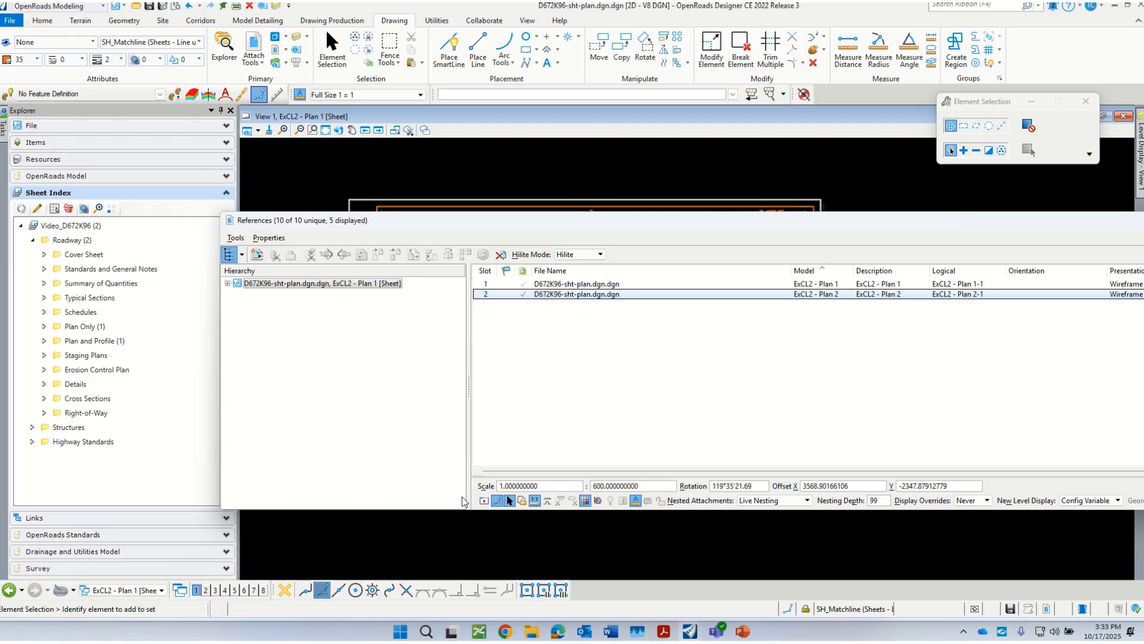
click(484, 501)
drag(520, 221, 1143, 229)
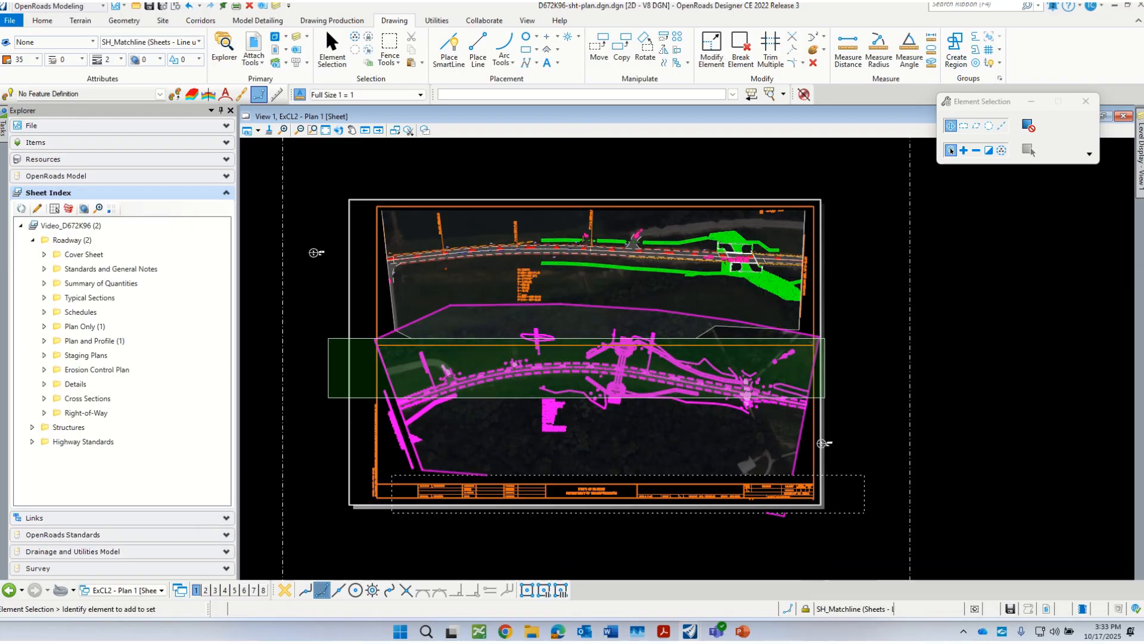
click(390, 46)
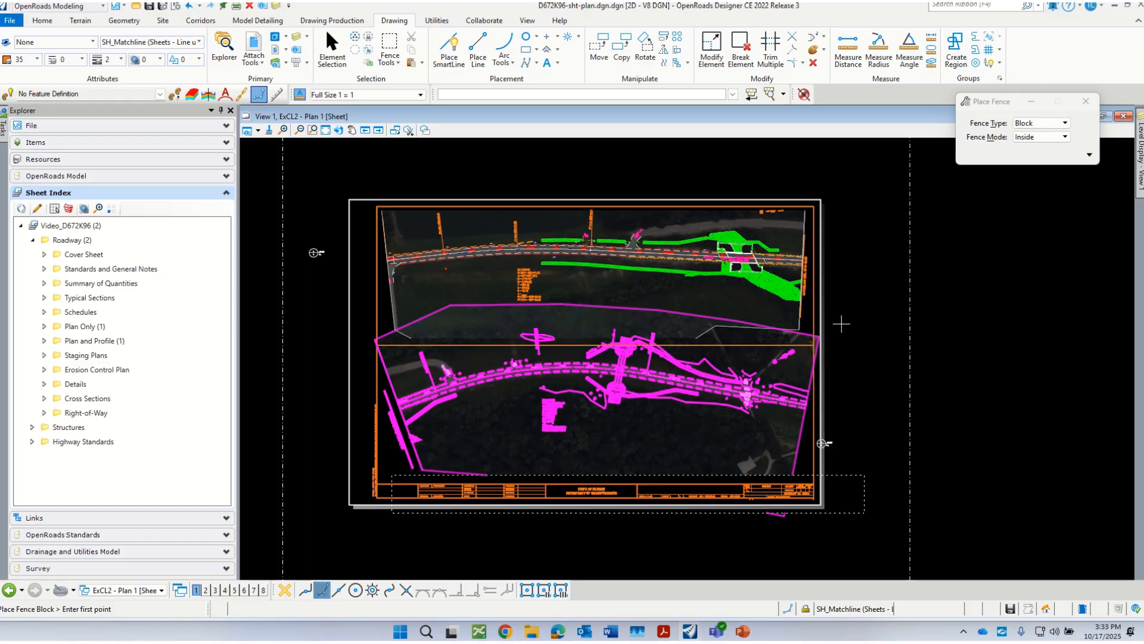
click(847, 242)
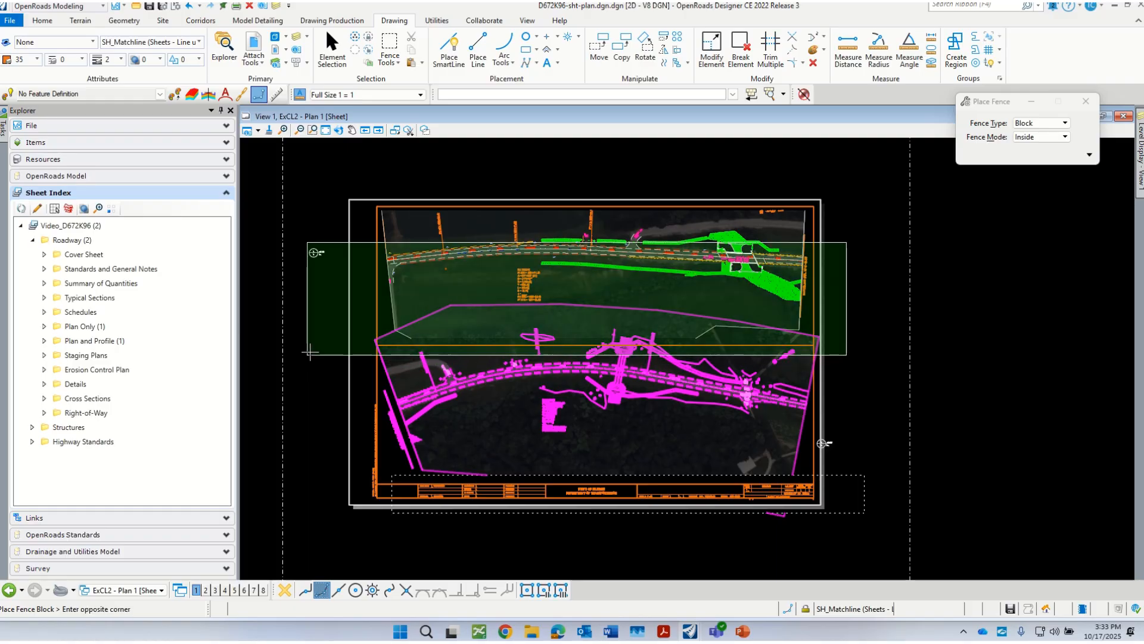
click(310, 348)
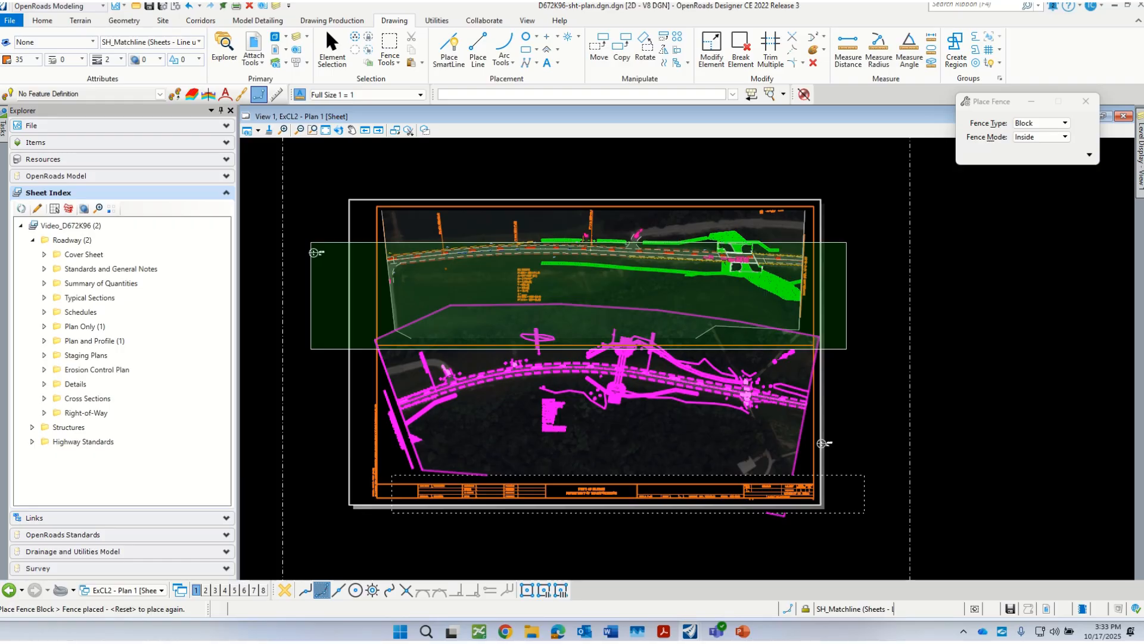
click(954, 396)
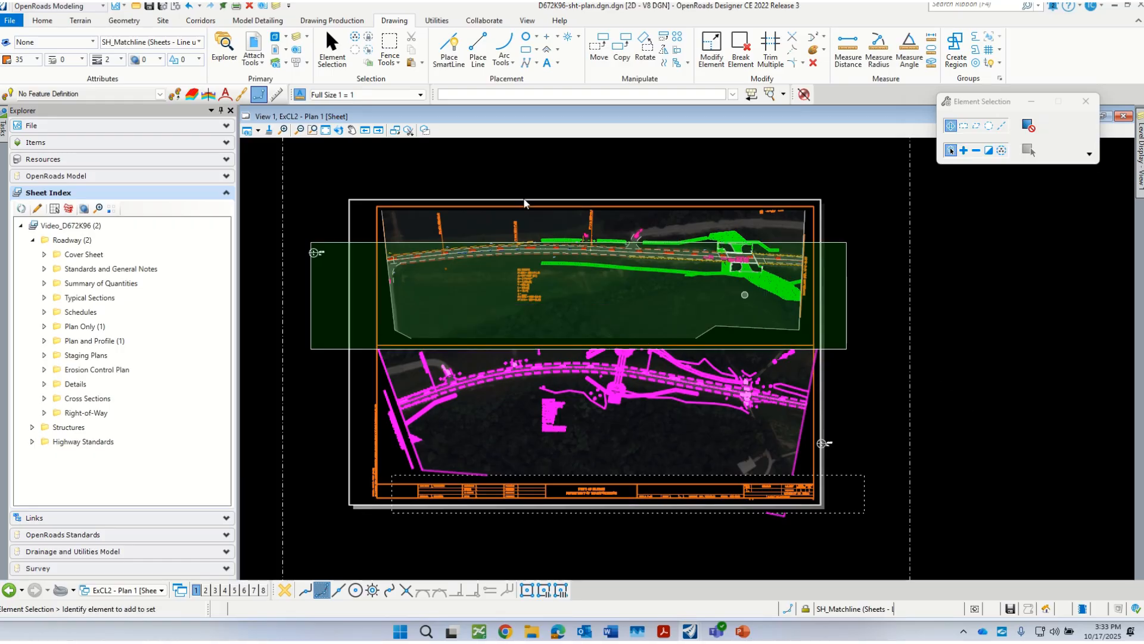
click(393, 49)
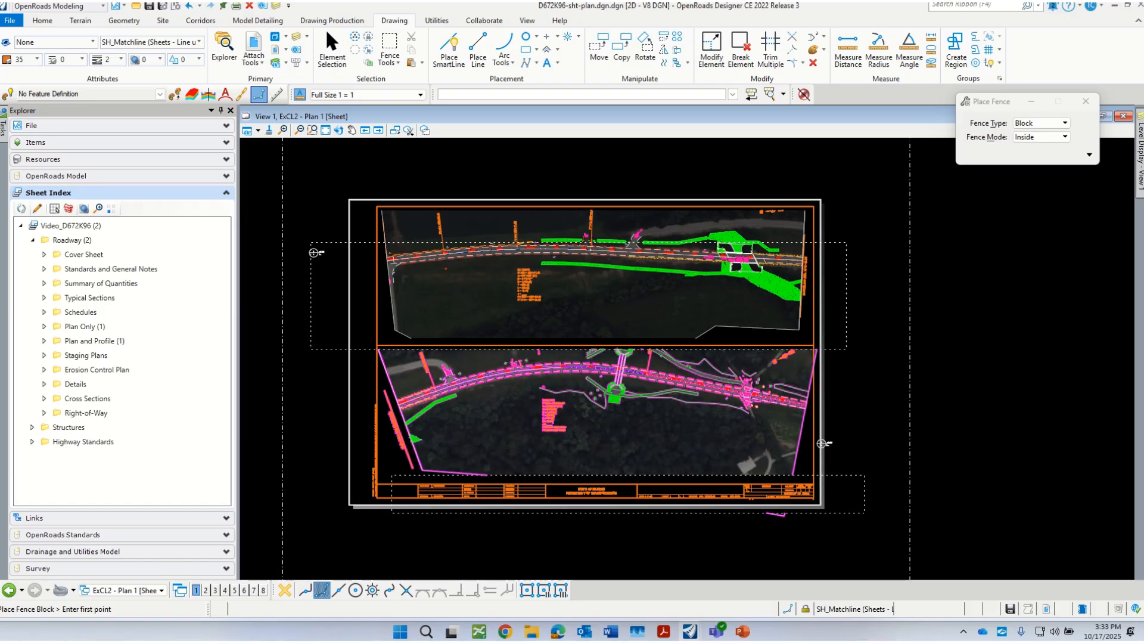
Step: Move the Plan 2 reference with its boundary down, away from the middle dividing line and toward the title block
scroll(396, 382, up, 1)
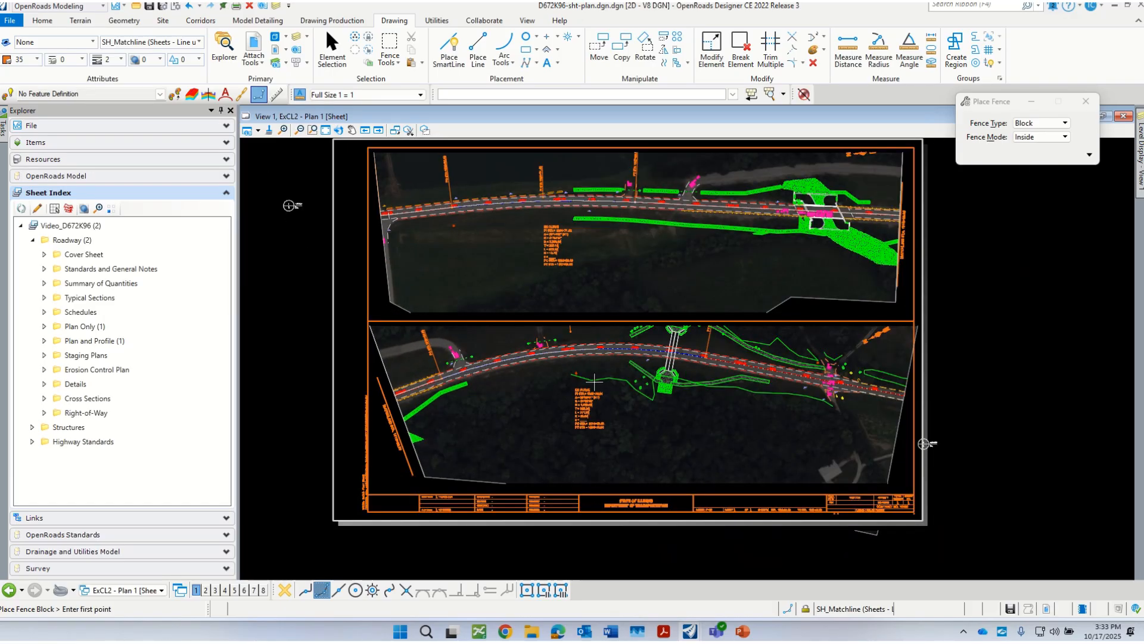
scroll(424, 418, up, 2)
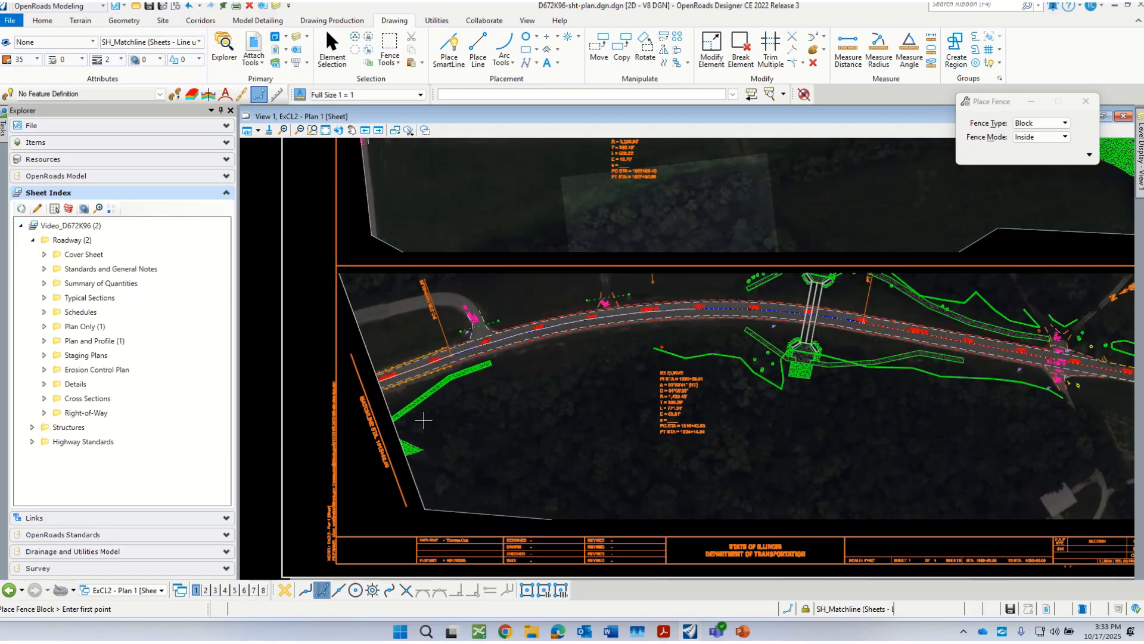
scroll(391, 412, down, 2)
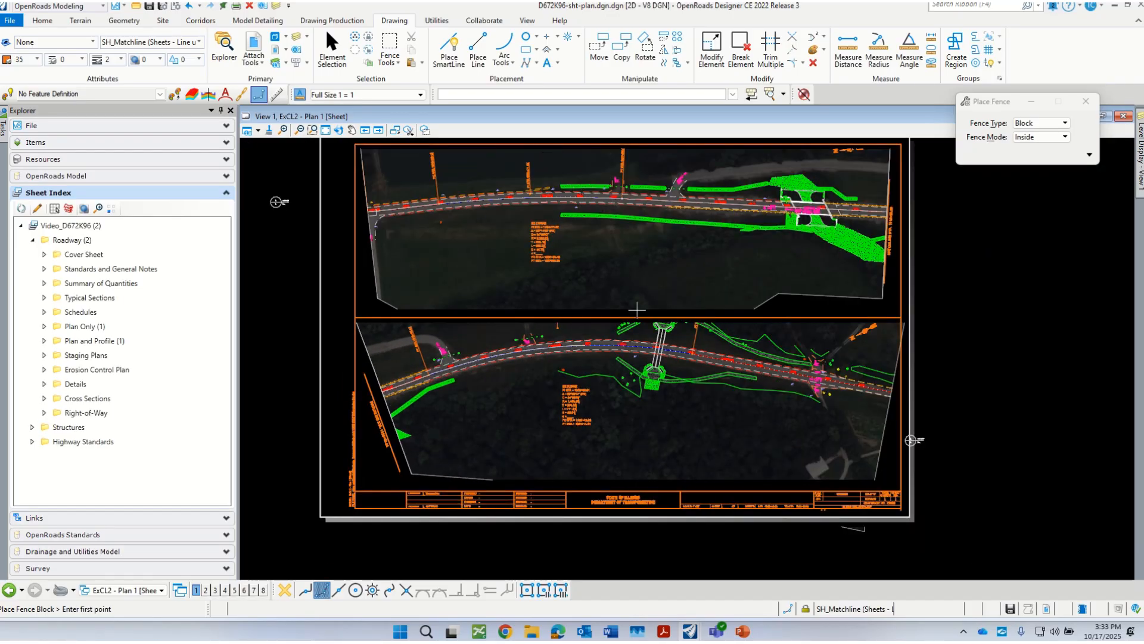
scroll(624, 370, up, 1)
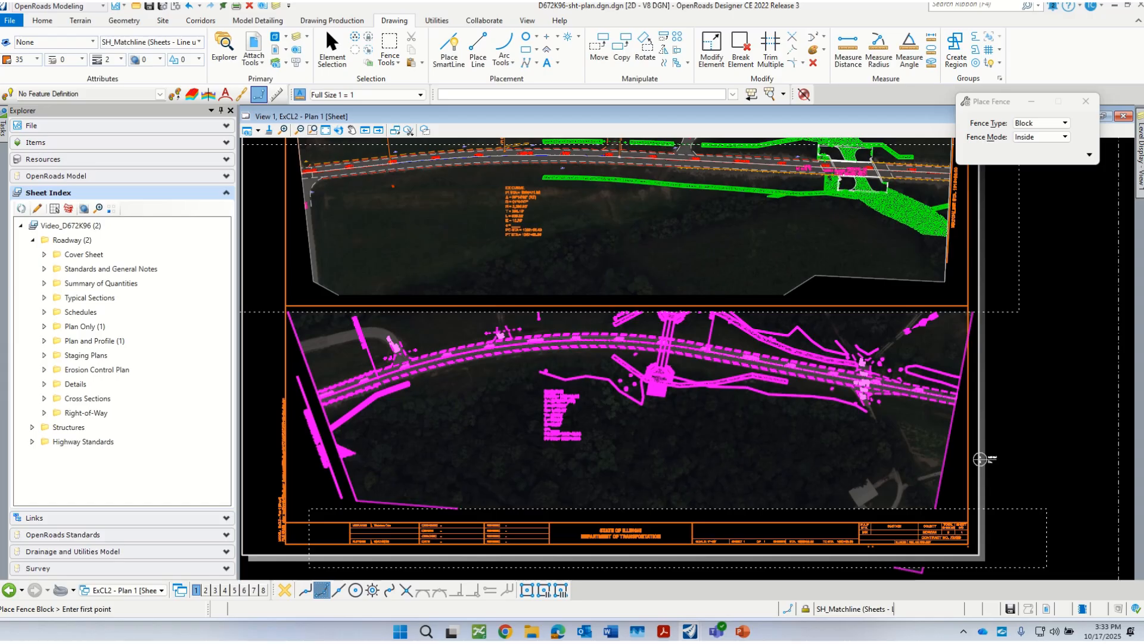
click(508, 419)
click(686, 380)
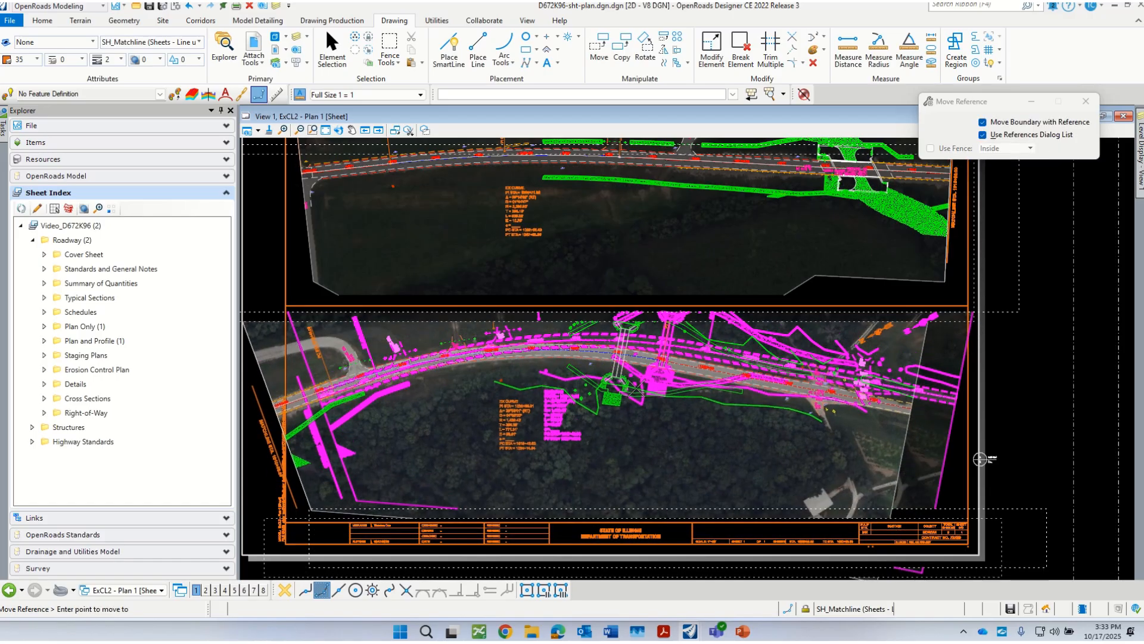
scroll(667, 417, down, 3)
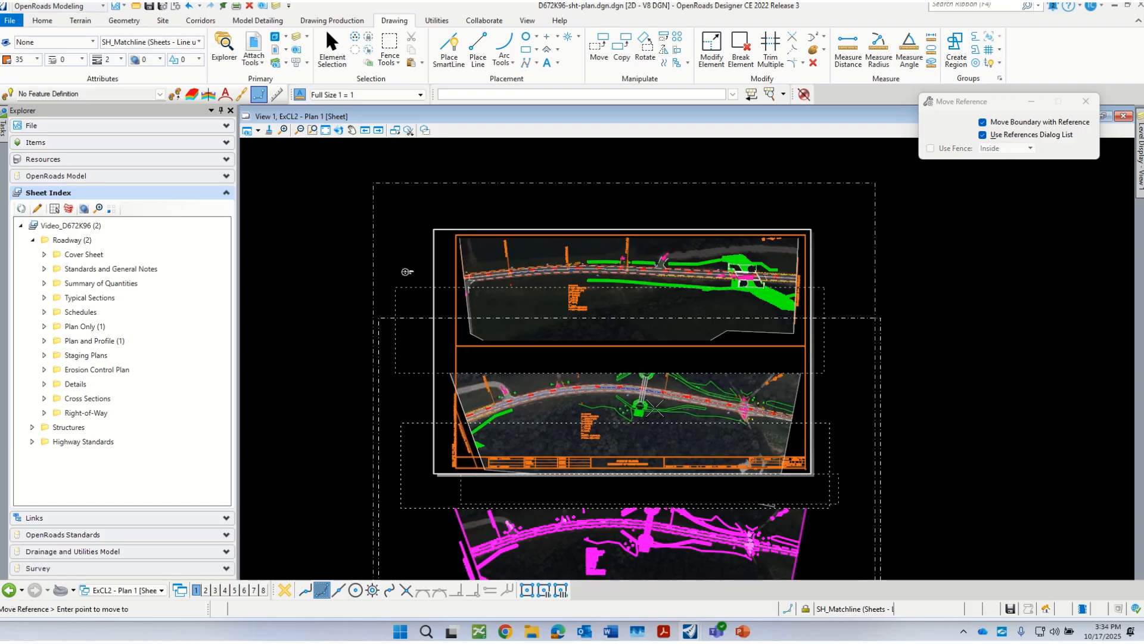
click(655, 407)
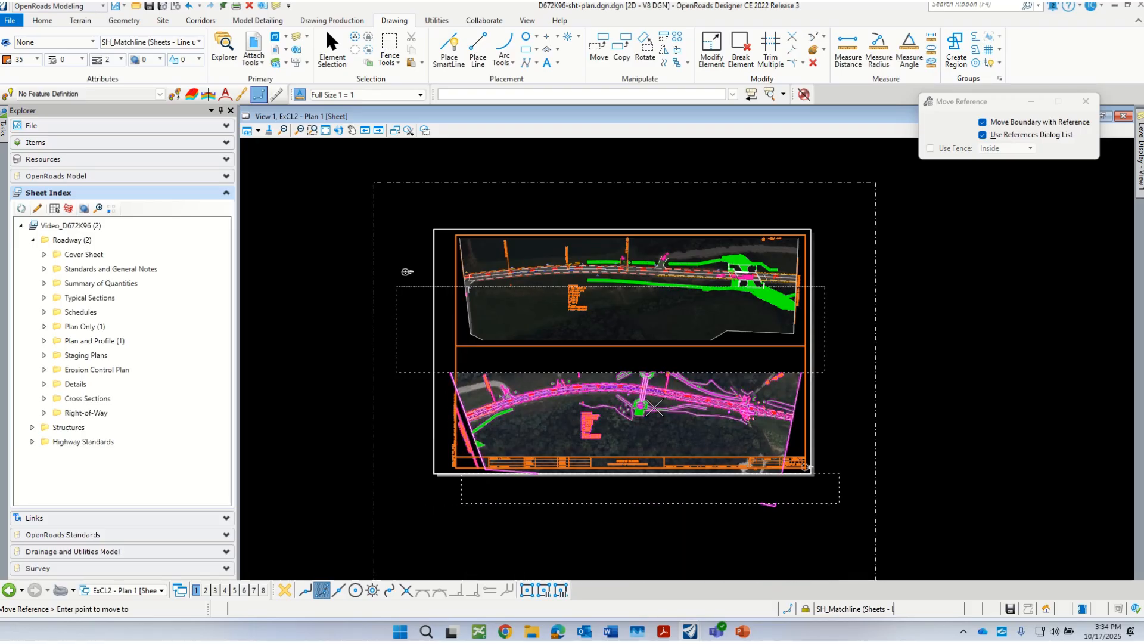
scroll(680, 372, up, 1)
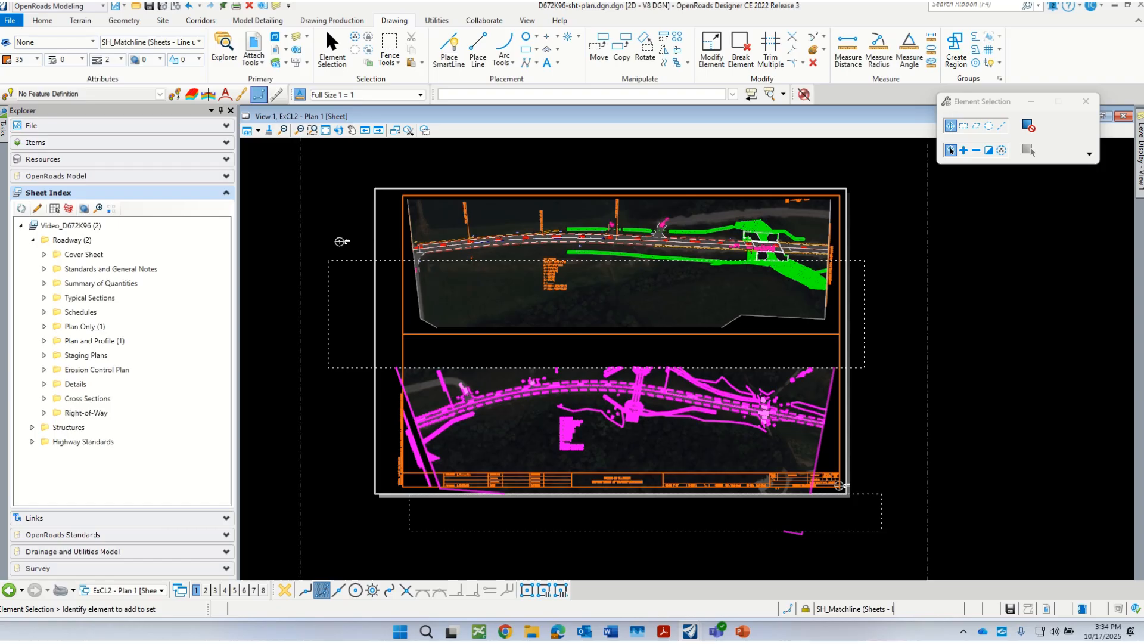
Step: Delete the upper clip mask from the Plan 2 reference
drag(1143, 236, 516, 199)
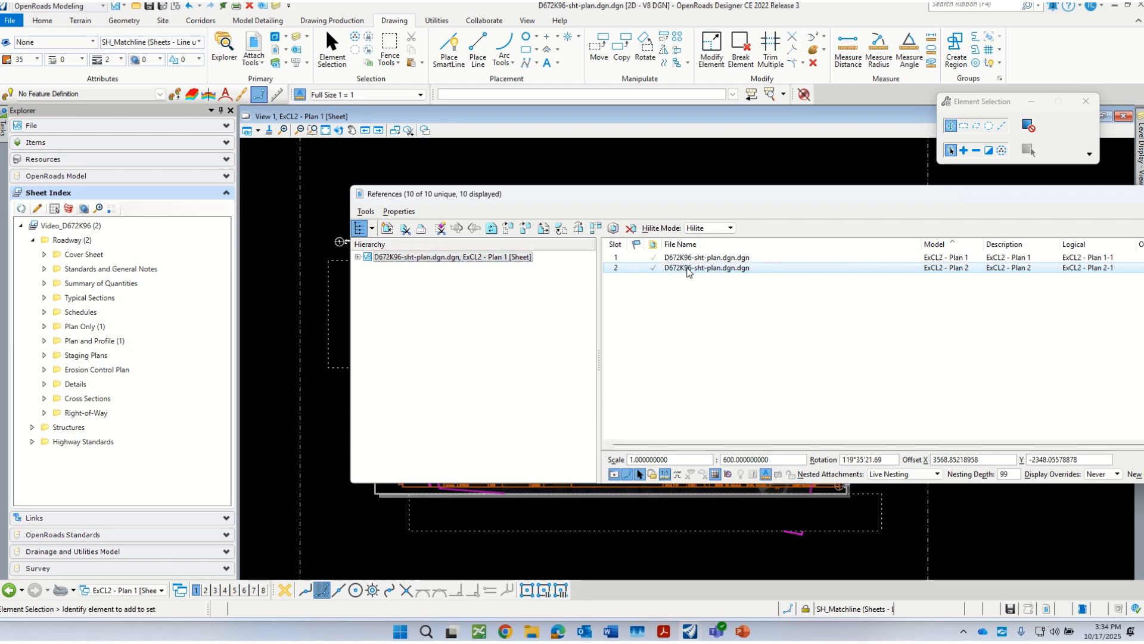
right_click(687, 267)
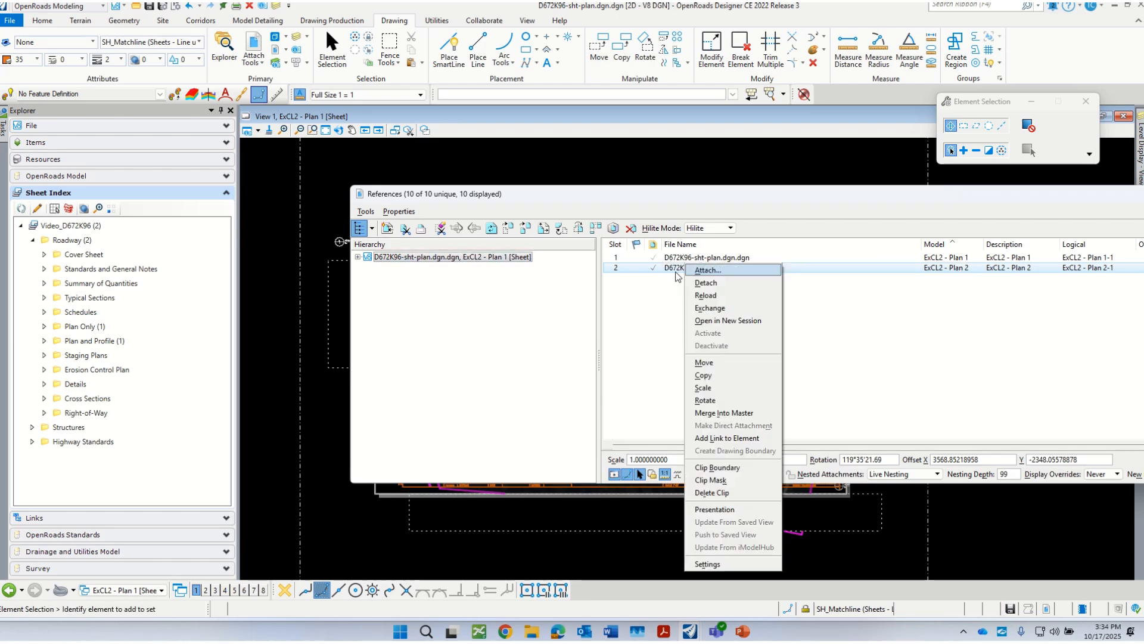
click(718, 495)
drag(658, 197, 996, 460)
click(874, 393)
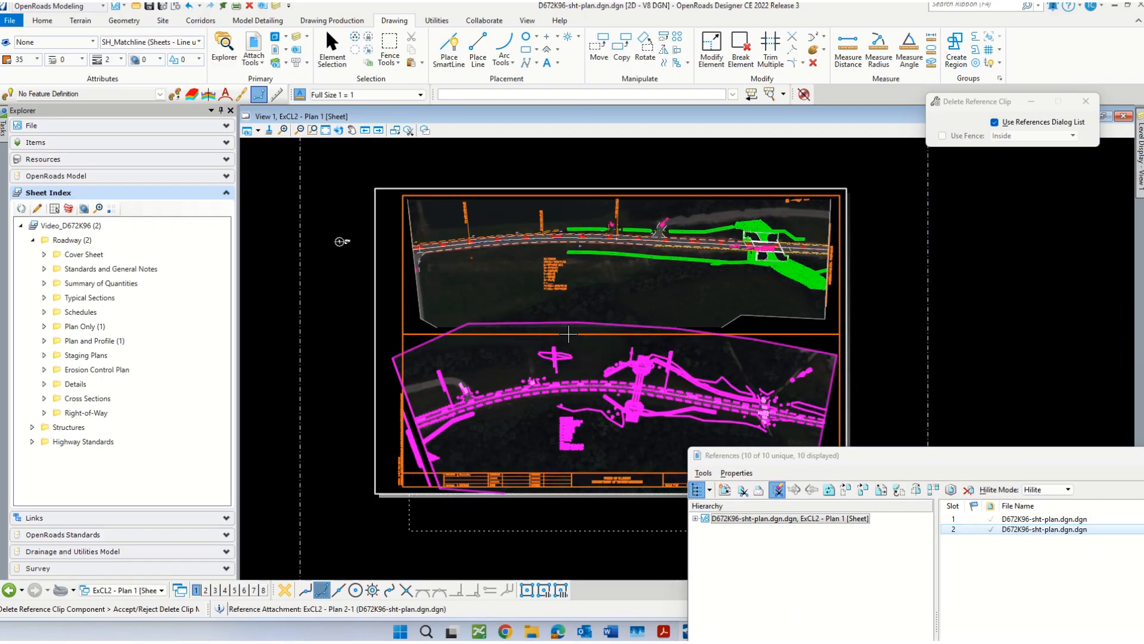
Step: Place a Block fence in Inside mode over Plan 2's upper edge, ending at the middle dividing line
drag(783, 460, 764, 517)
click(389, 43)
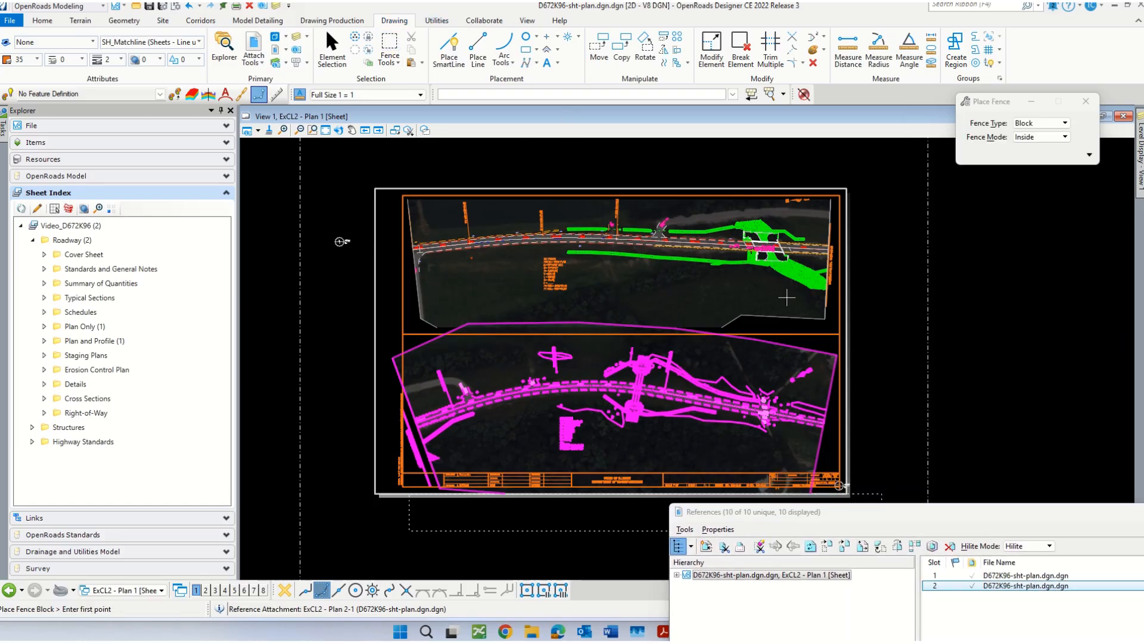
click(863, 253)
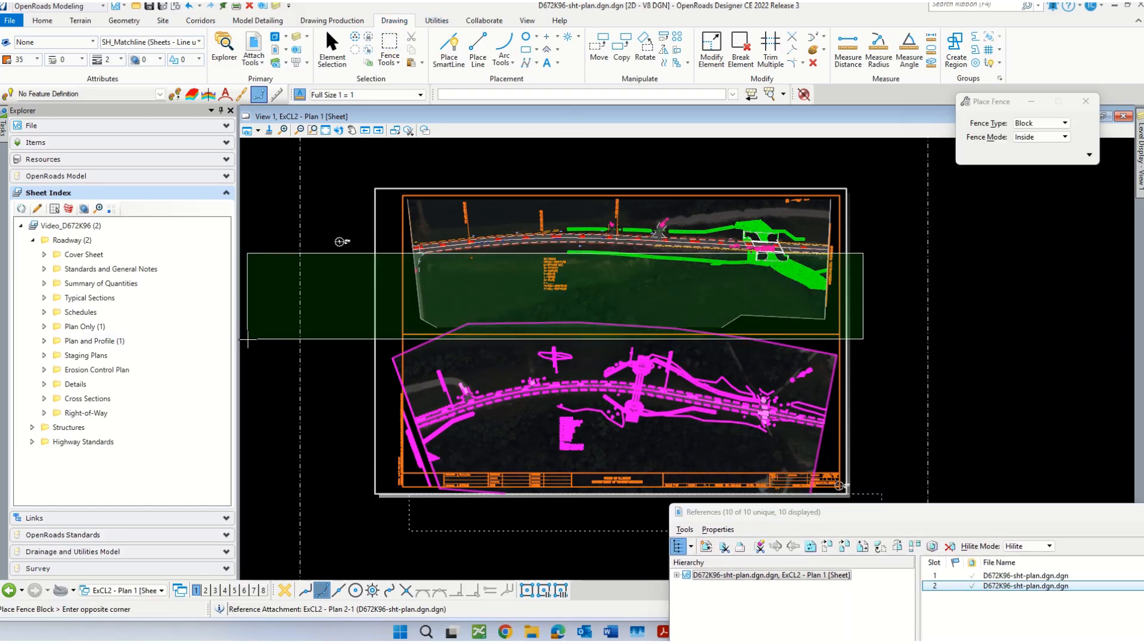
click(249, 336)
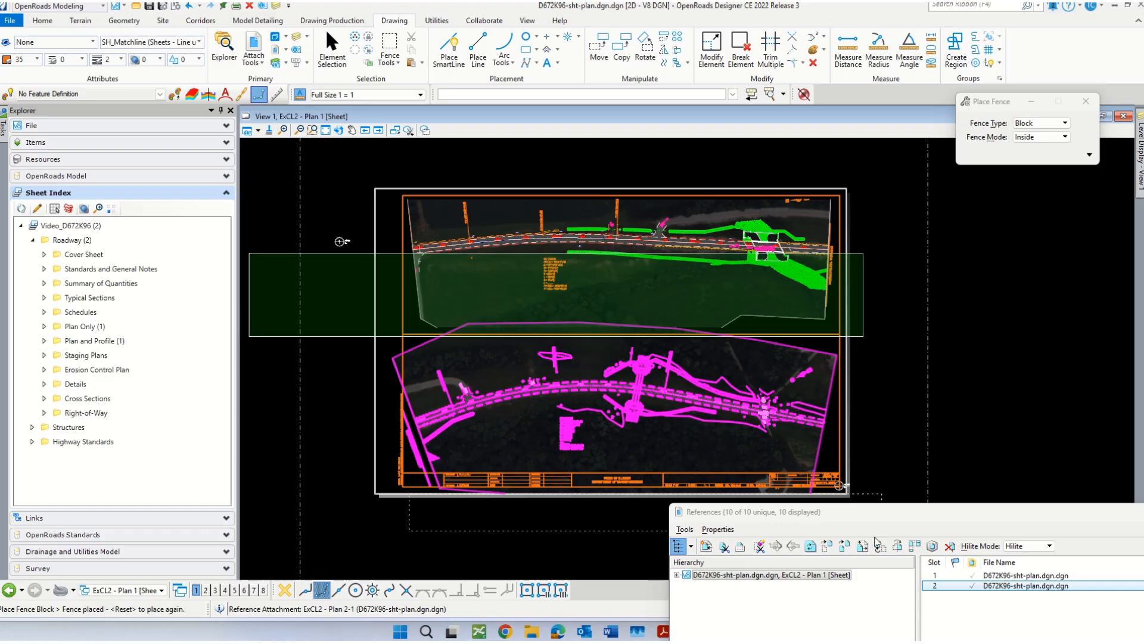
Step: Apply the fence as a clip mask on the Plan 2 reference and clear the fence
double_click(838, 513)
click(564, 329)
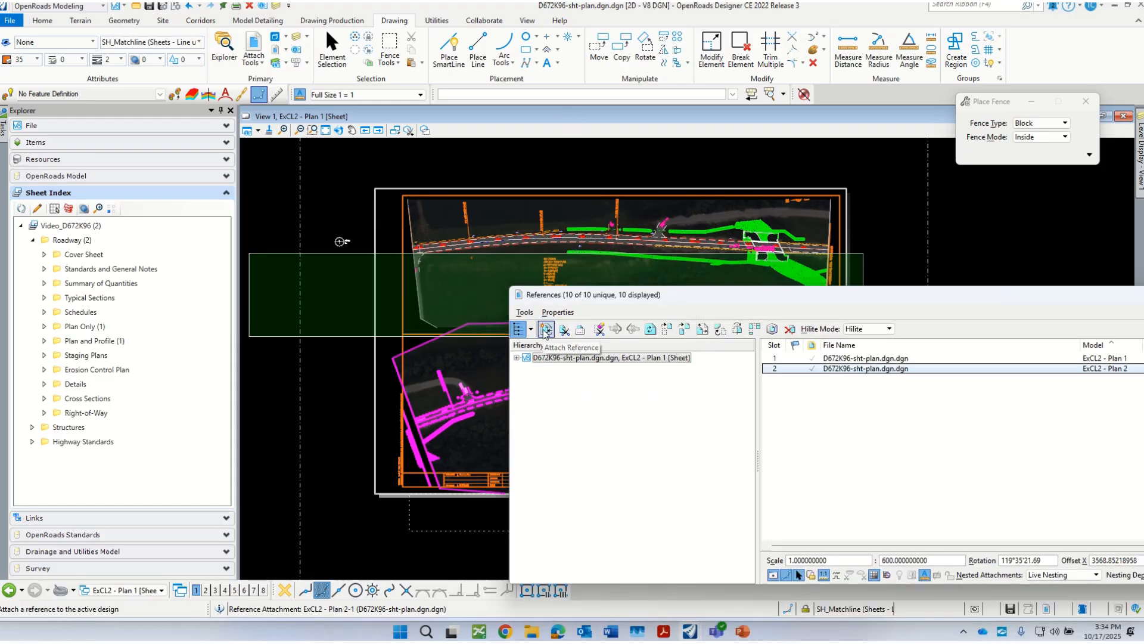
click(579, 334)
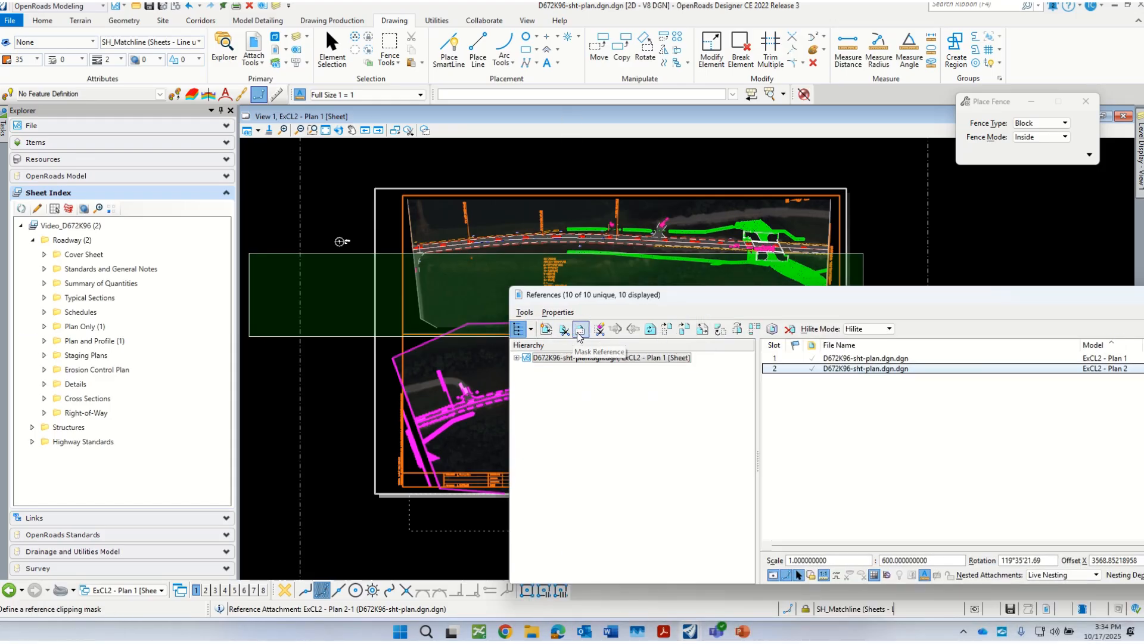
click(583, 331)
click(1018, 232)
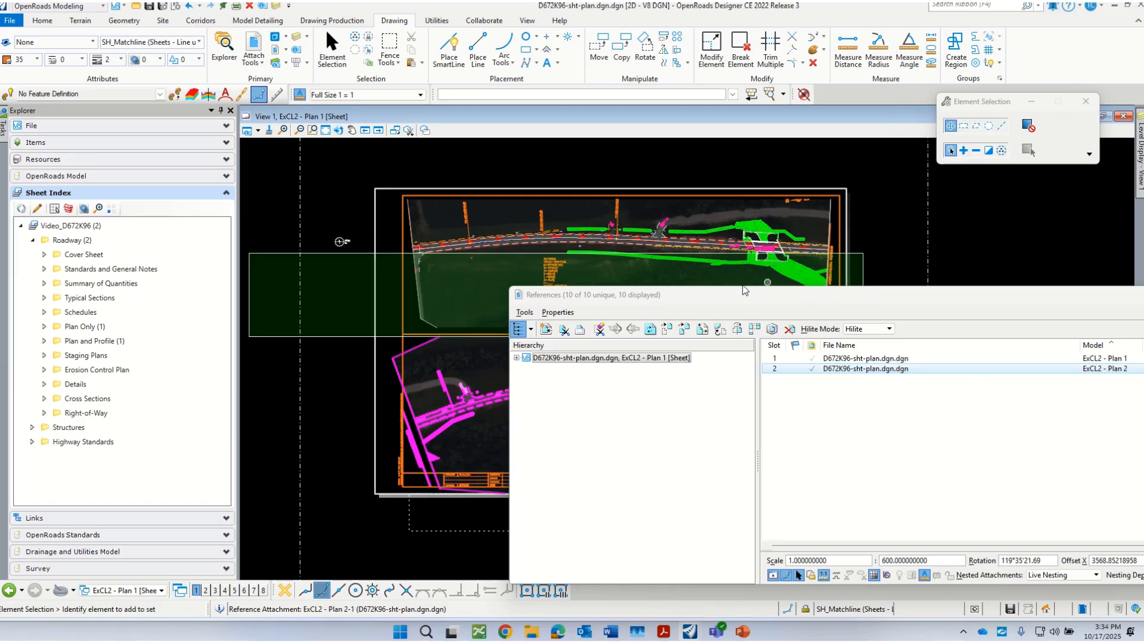
drag(666, 295, 1142, 420)
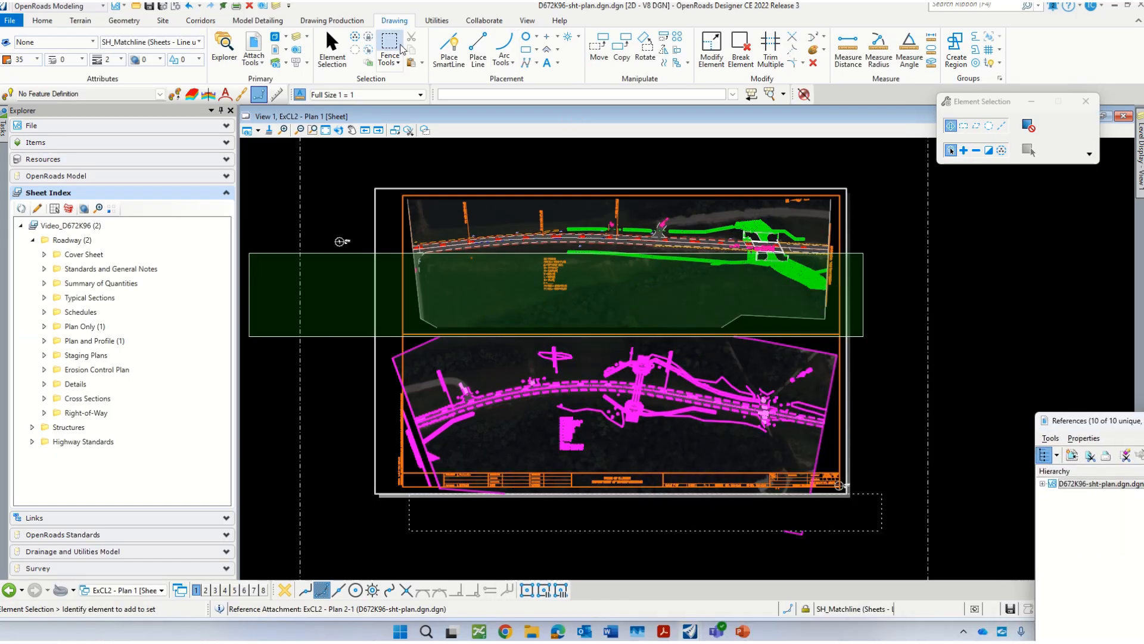
click(399, 50)
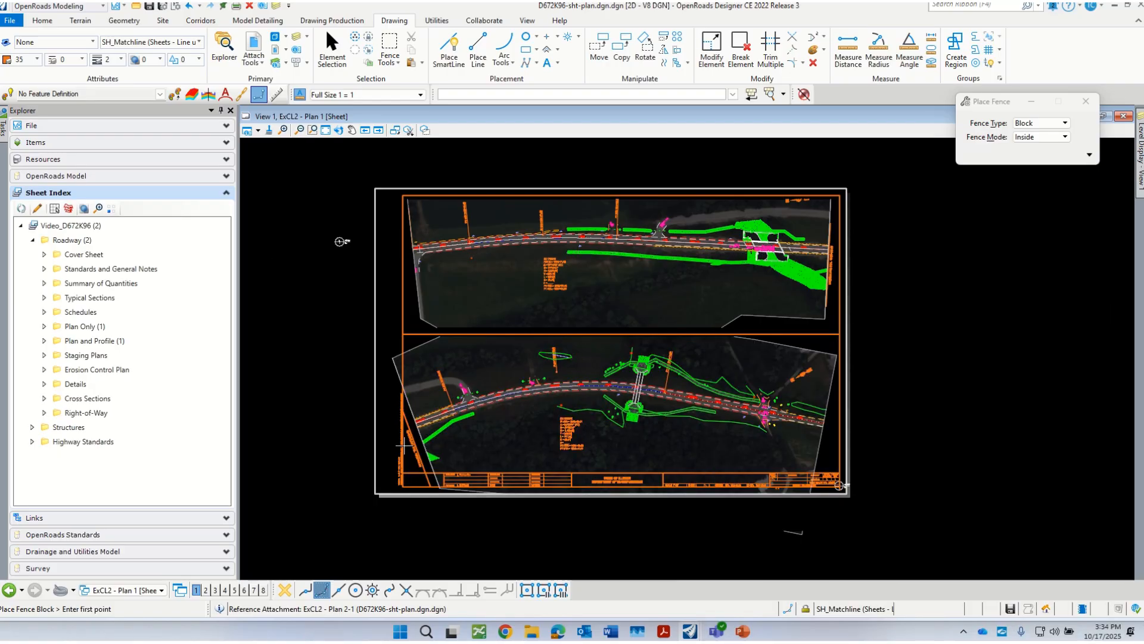
Step: Examine the Sta. 1015+00.00 matchline and label at the start of Plan 2 against the sheet border
scroll(407, 432, up, 4)
scroll(427, 447, up, 2)
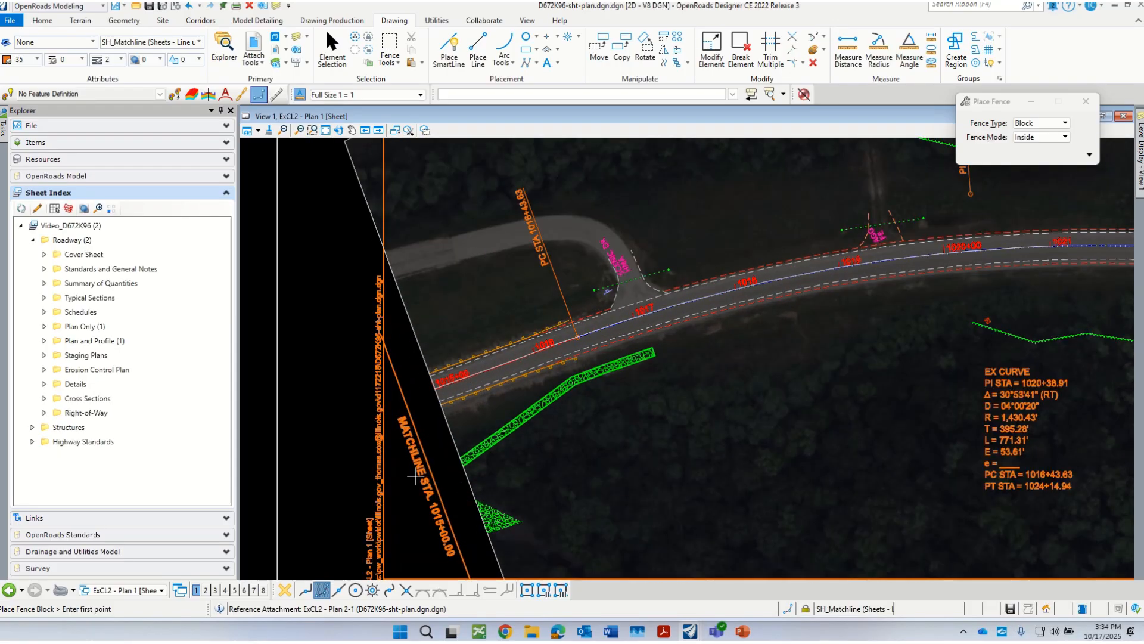
scroll(441, 397, down, 4)
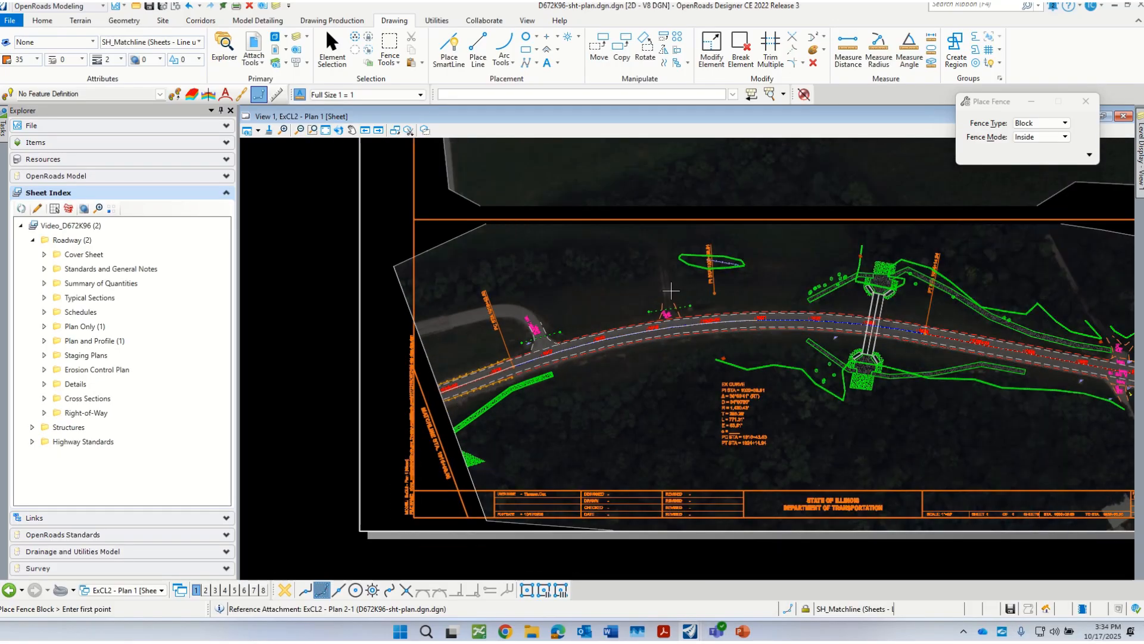
scroll(444, 432, up, 4)
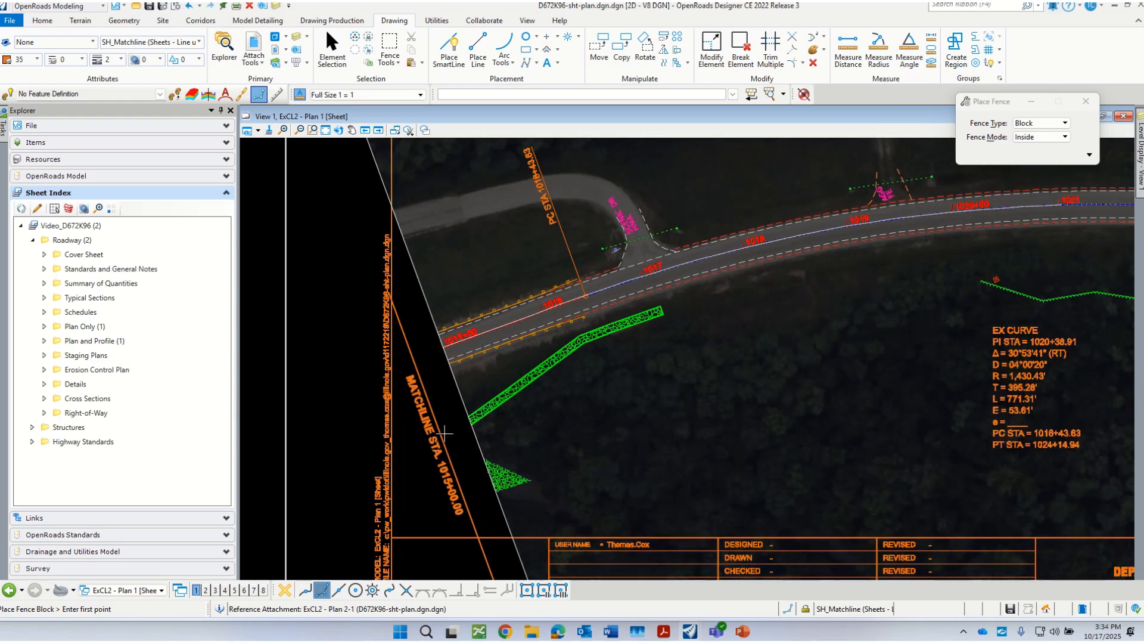
scroll(481, 332, down, 2)
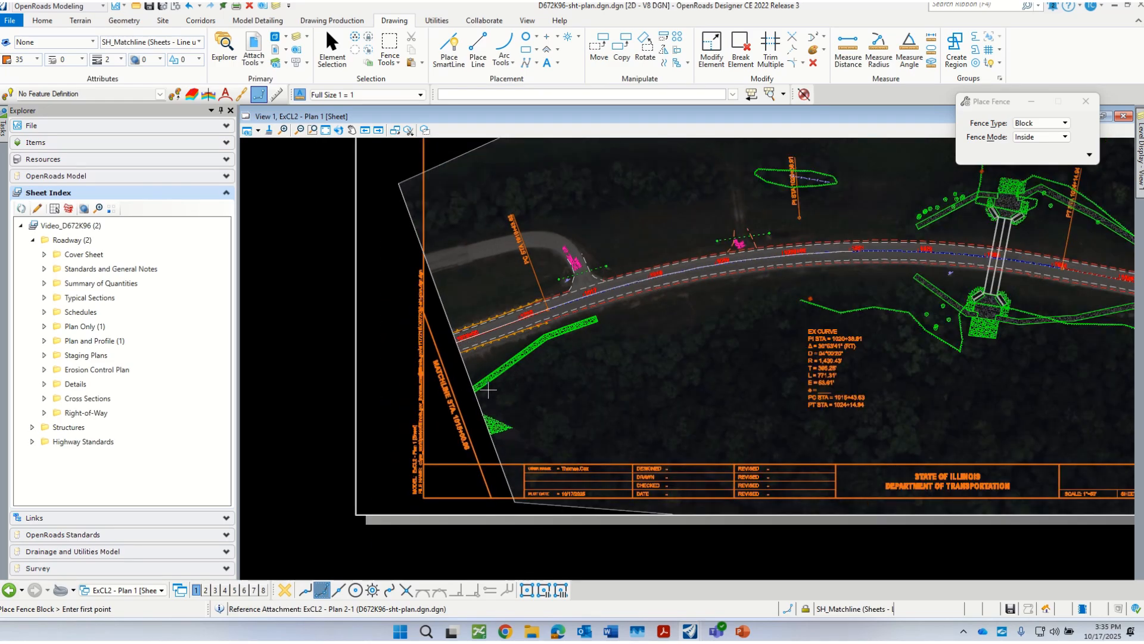
scroll(488, 390, down, 4)
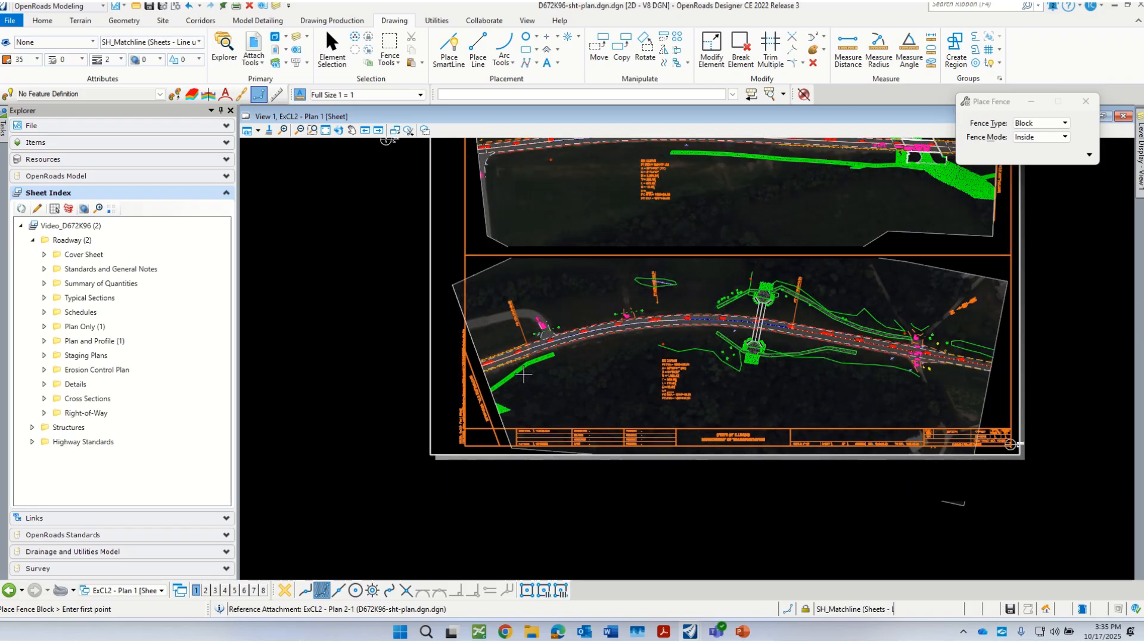
scroll(477, 381, up, 3)
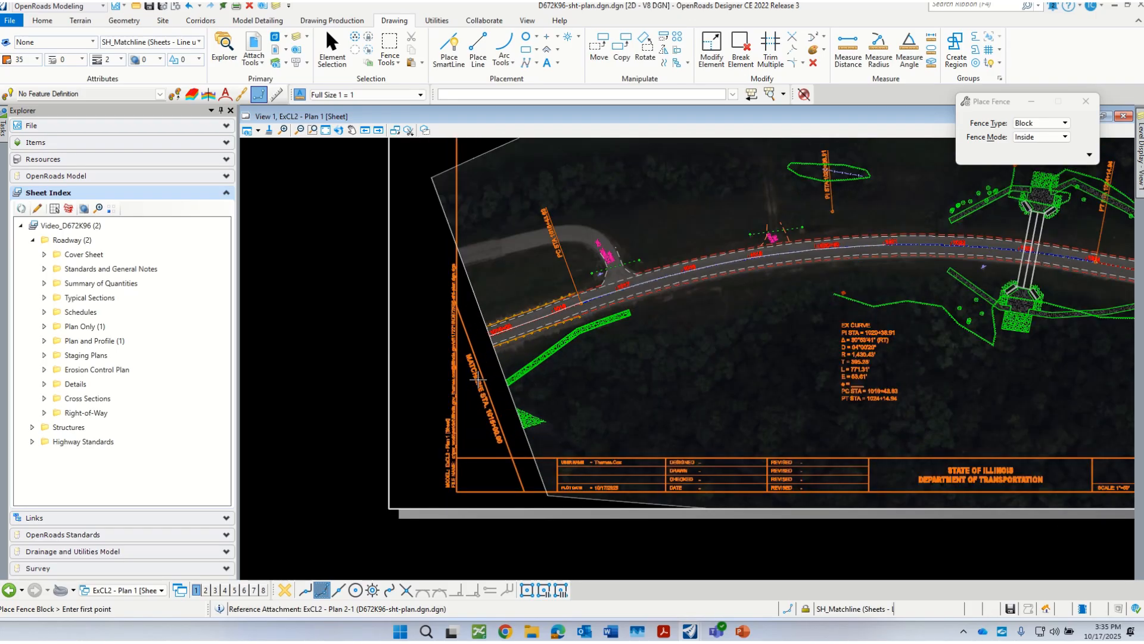
scroll(482, 377, down, 3)
scroll(500, 363, down, 2)
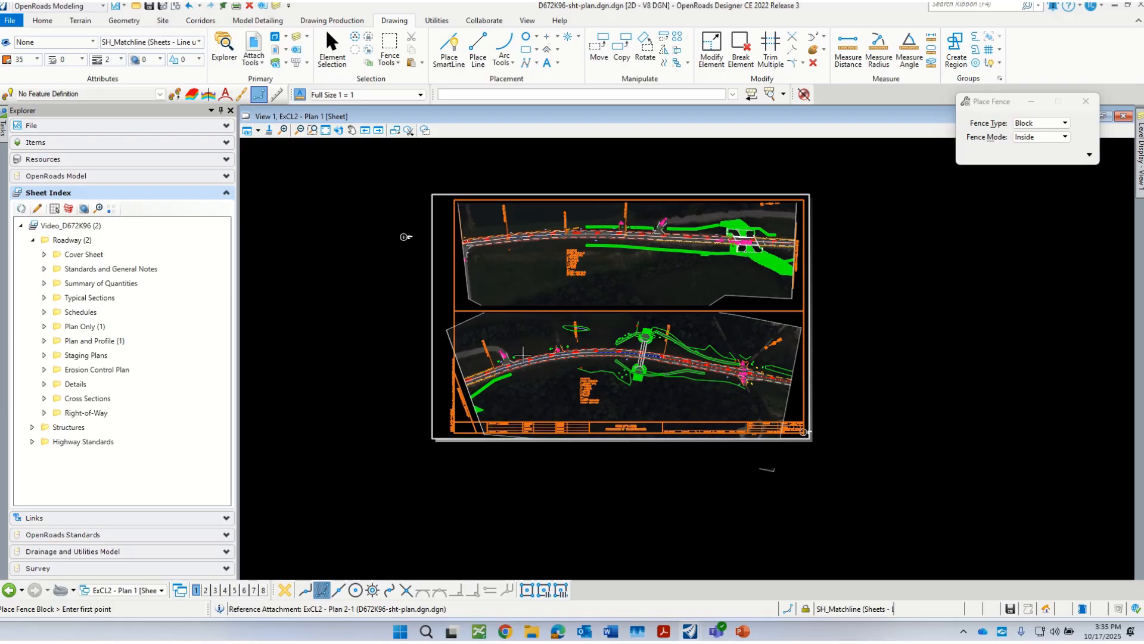
Step: In the ExCL2 - Plan 2 drawing, move the Sta. 1015+00.00 matchline and its label together onto the starting edge of the plan boundary
click(138, 592)
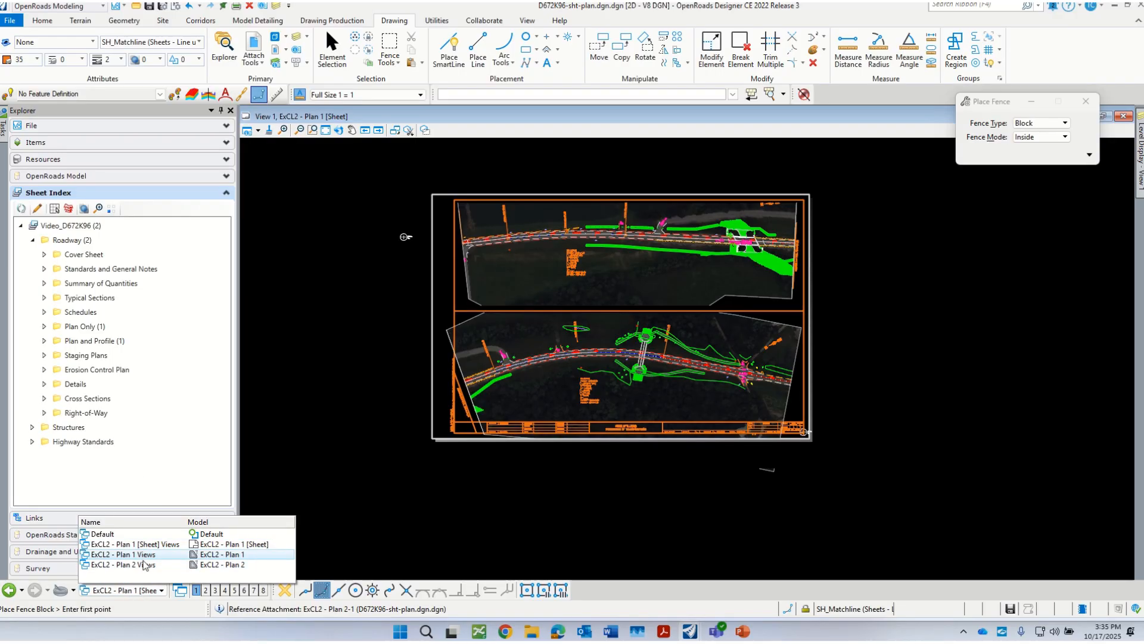
click(144, 565)
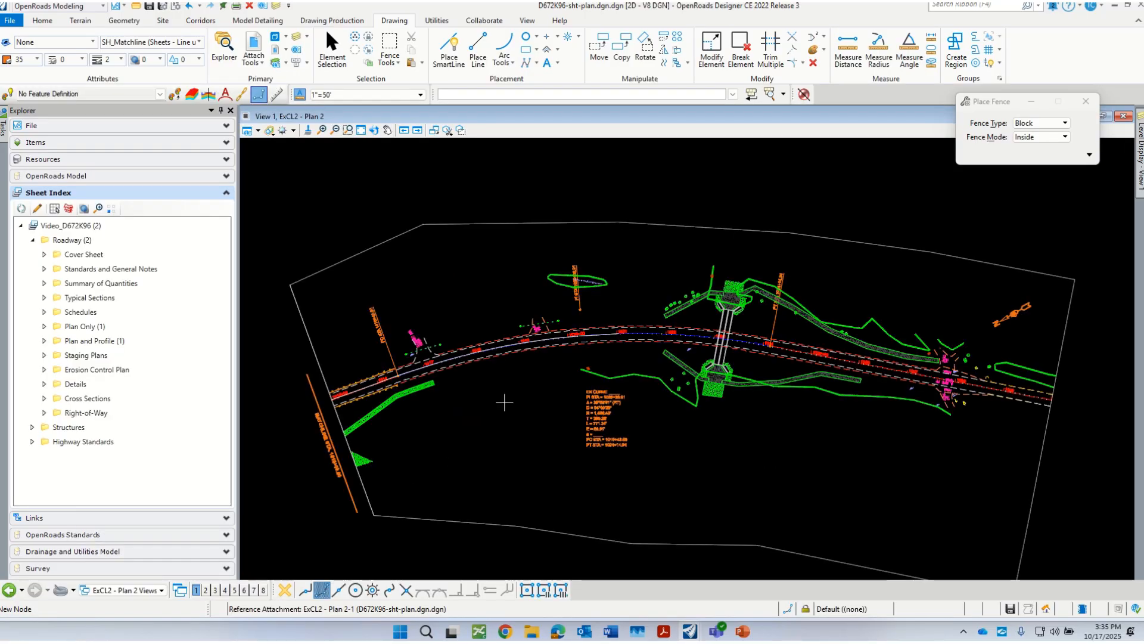
click(332, 43)
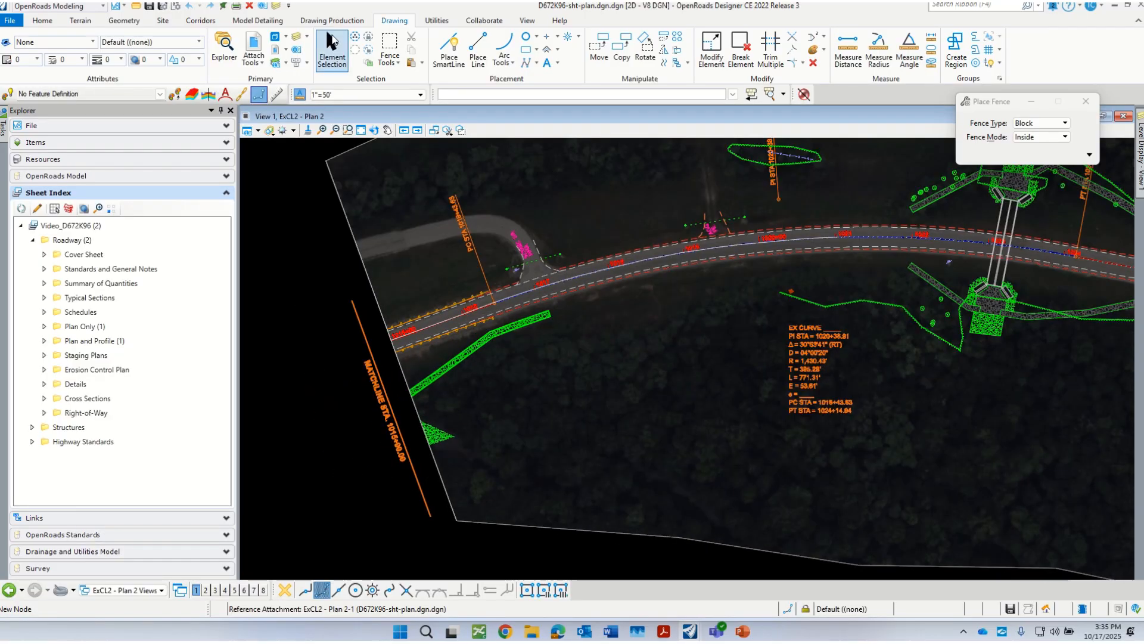
drag(388, 368, 349, 412)
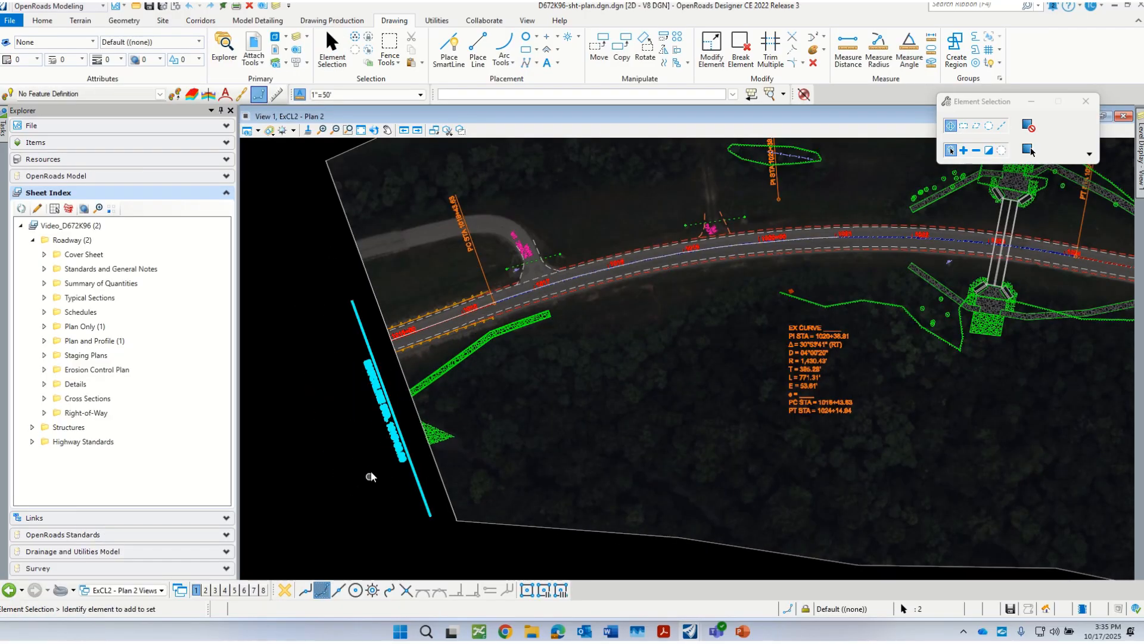
right_click(360, 470)
click(393, 252)
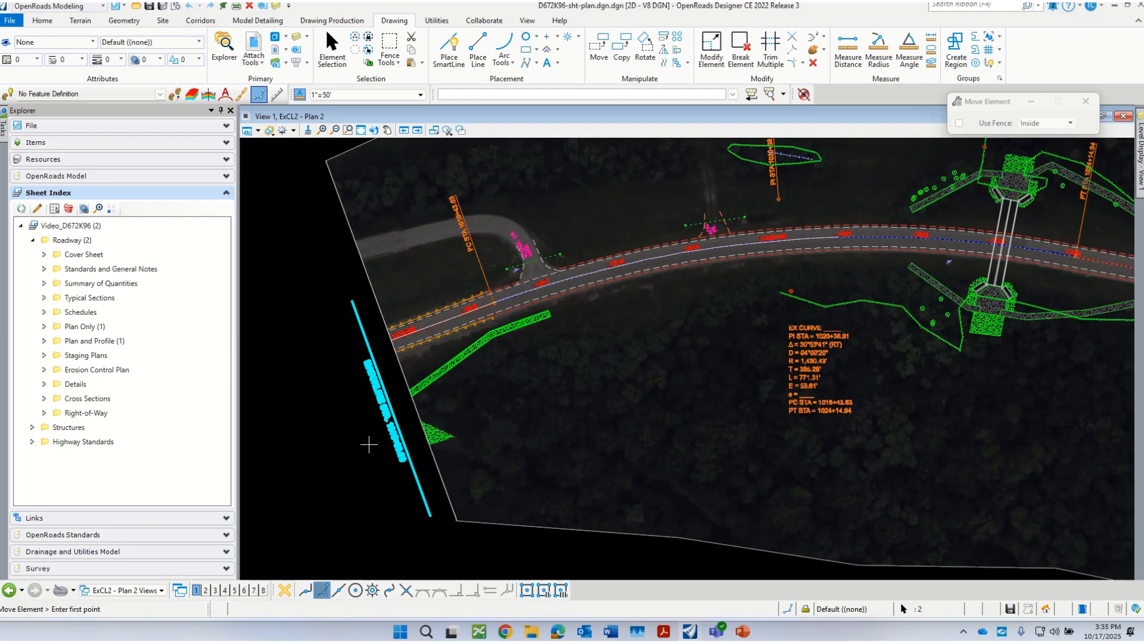
click(372, 456)
scroll(364, 421, up, 4)
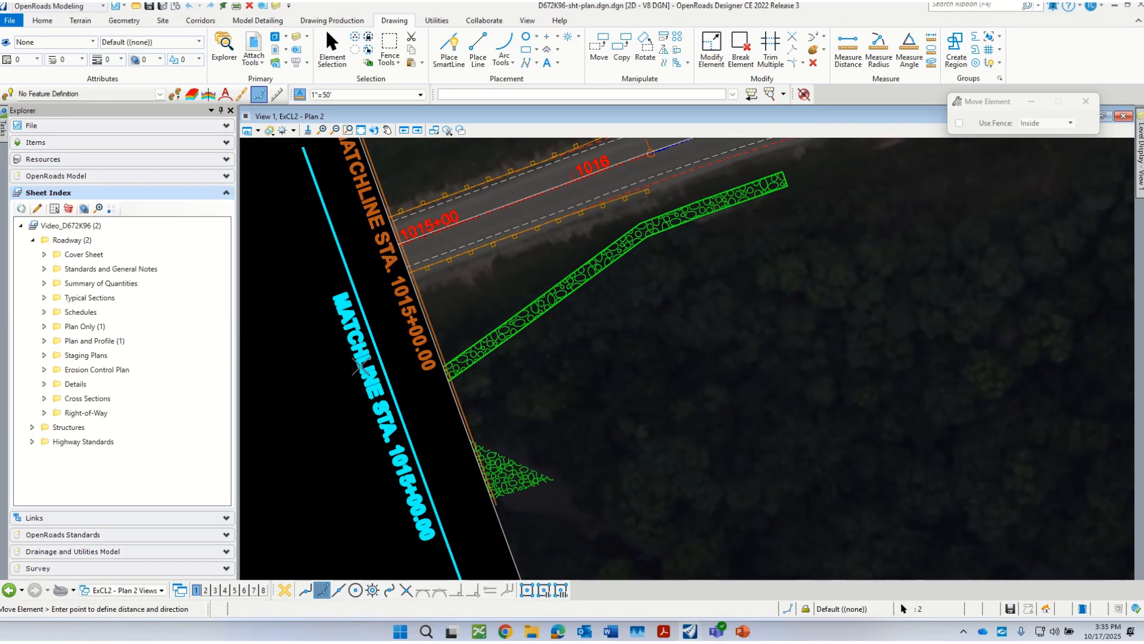
click(359, 374)
right_click(353, 407)
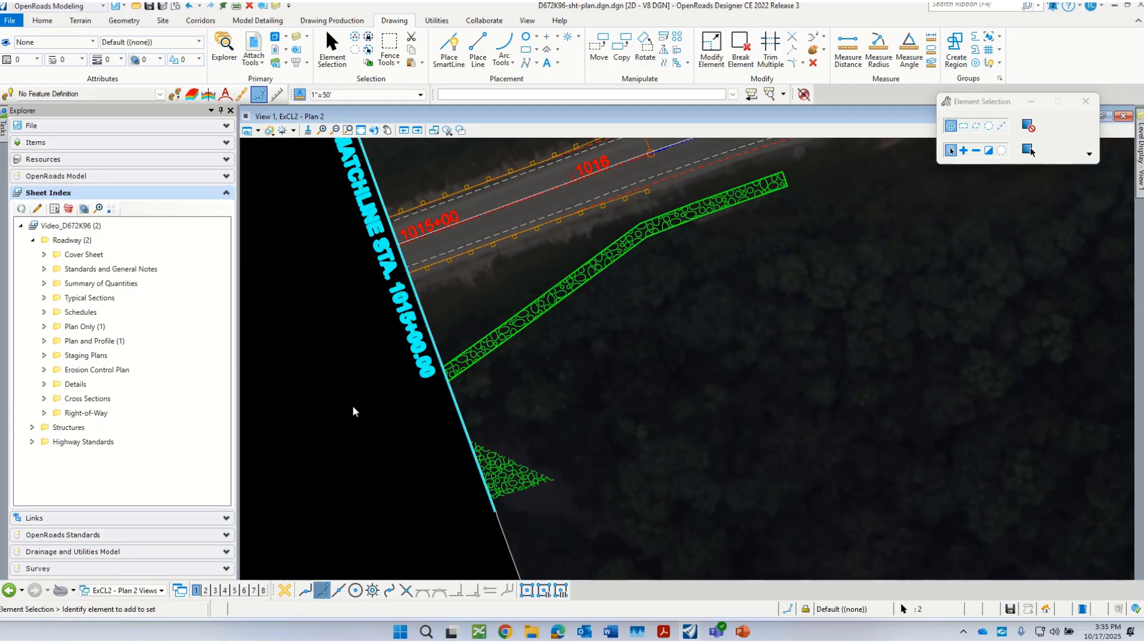
Step: Return to the ExCL2 - Plan 1 sheet and check the placement of Plan 2's matchline and Plan 1's north arrow
scroll(353, 411, down, 3)
scroll(395, 341, down, 5)
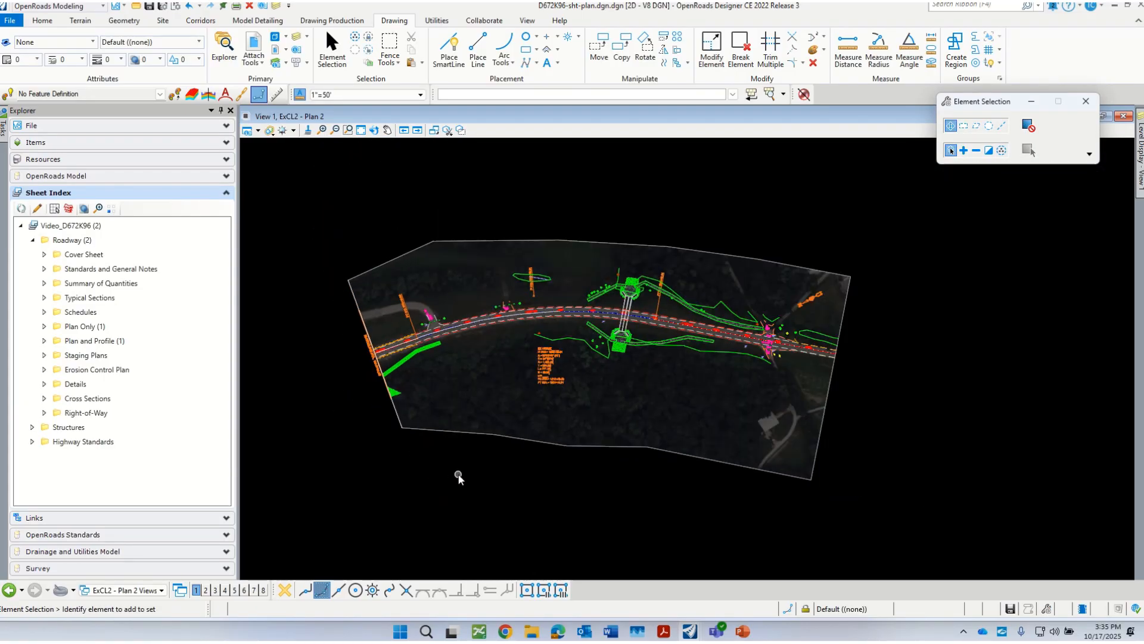
scroll(379, 382, up, 1)
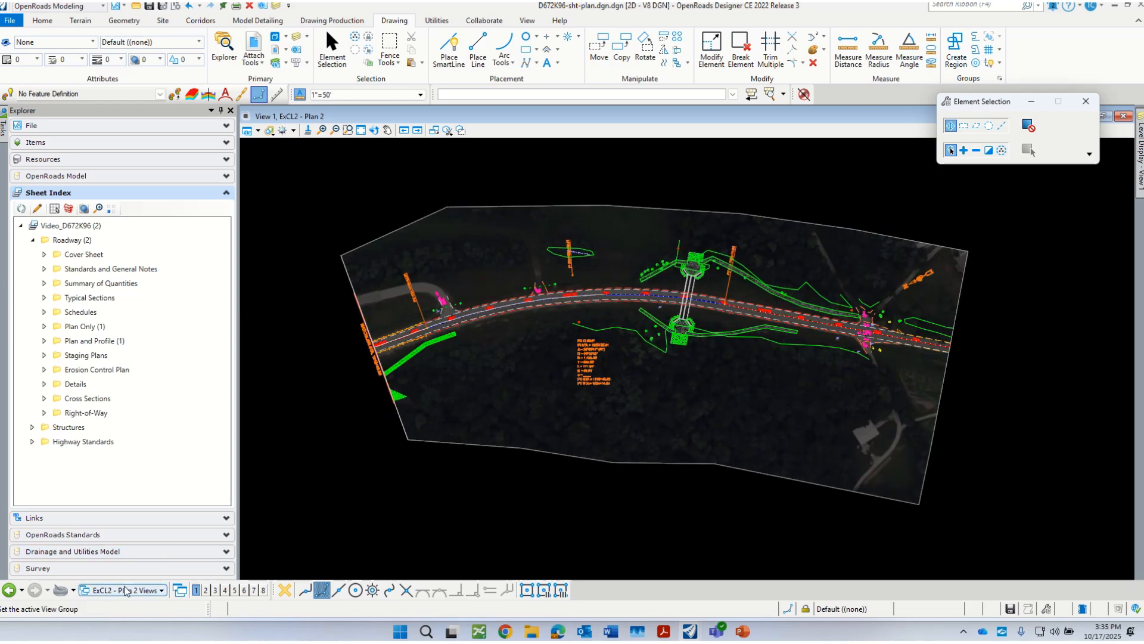
click(128, 590)
click(132, 544)
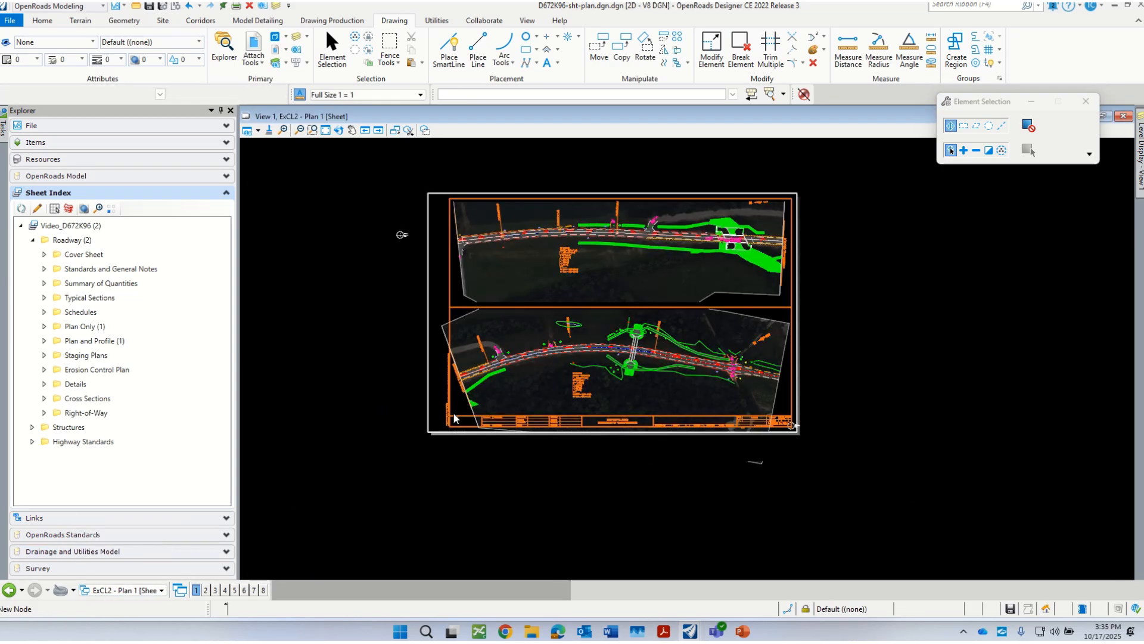
scroll(637, 277, up, 2)
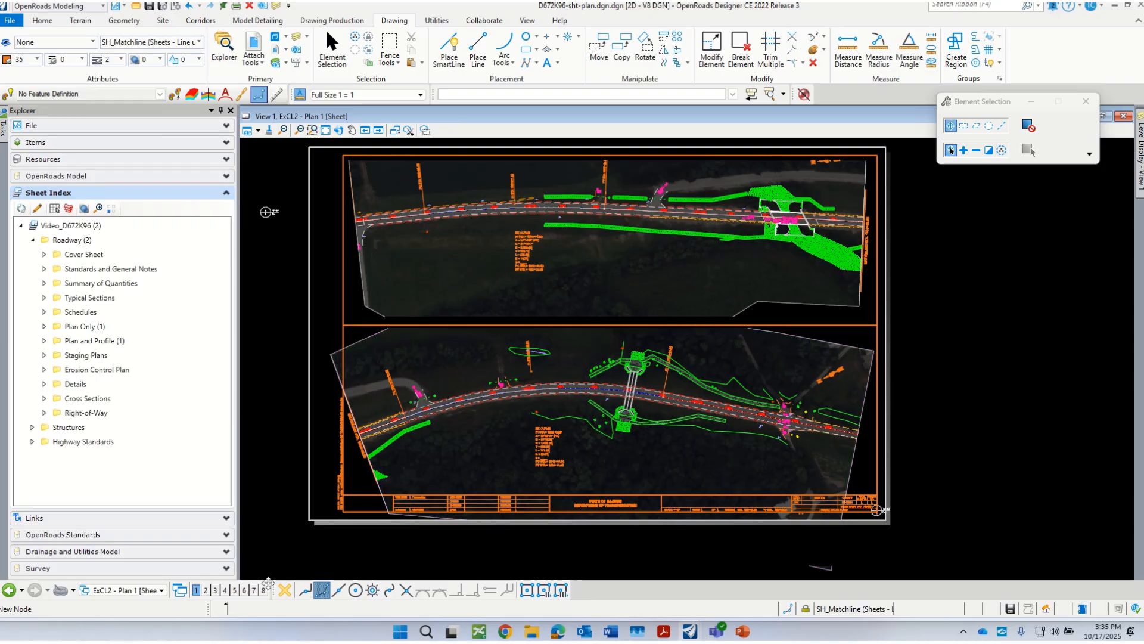
scroll(848, 187, up, 5)
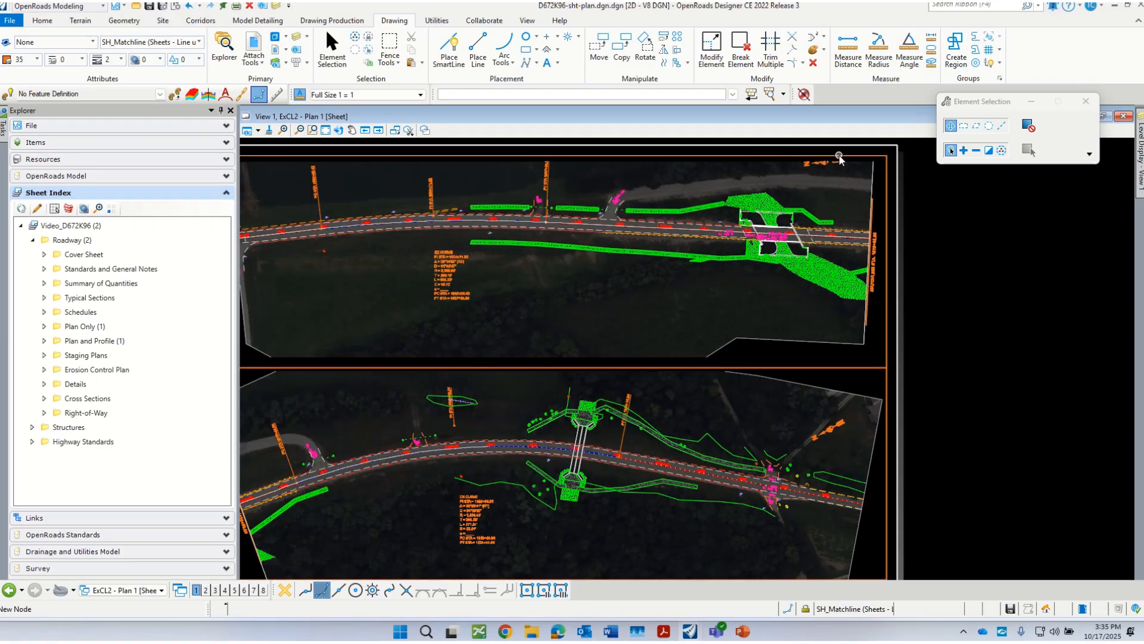
scroll(782, 181, down, 6)
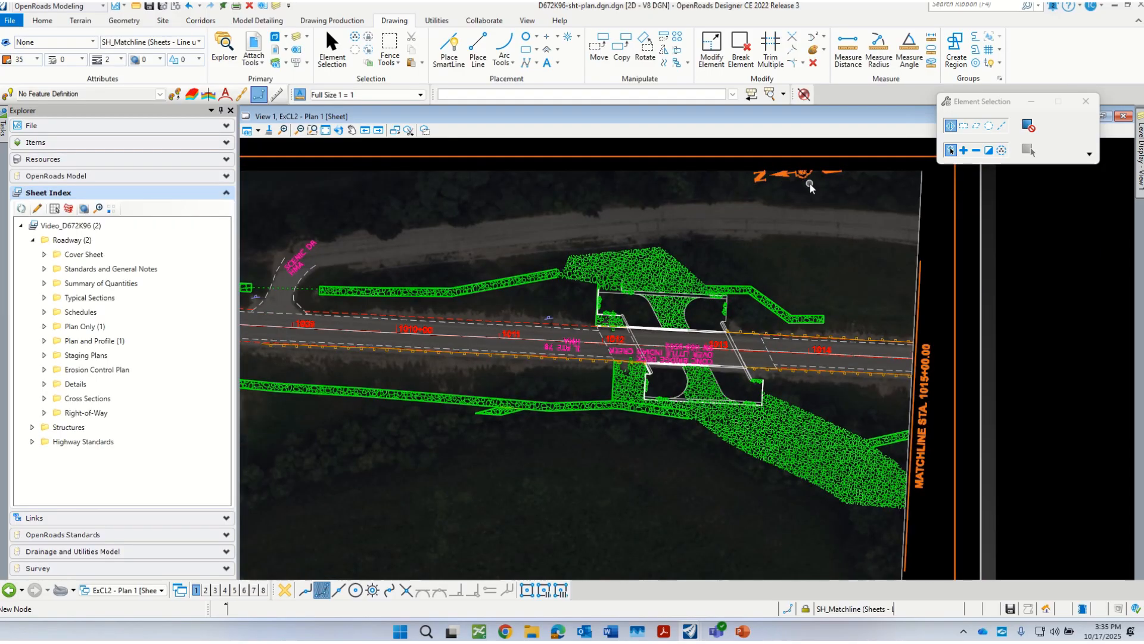
Step: In the ExCL2 - Plan 1 drawing, move the north arrow down below the side road, closer to the main roadway
click(149, 590)
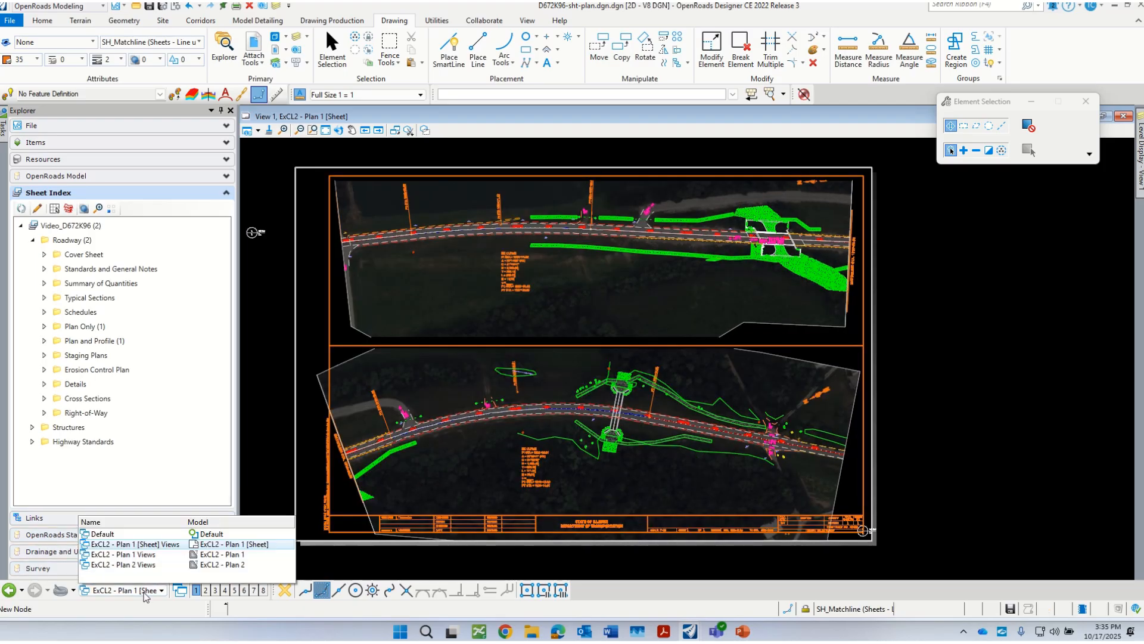
click(145, 555)
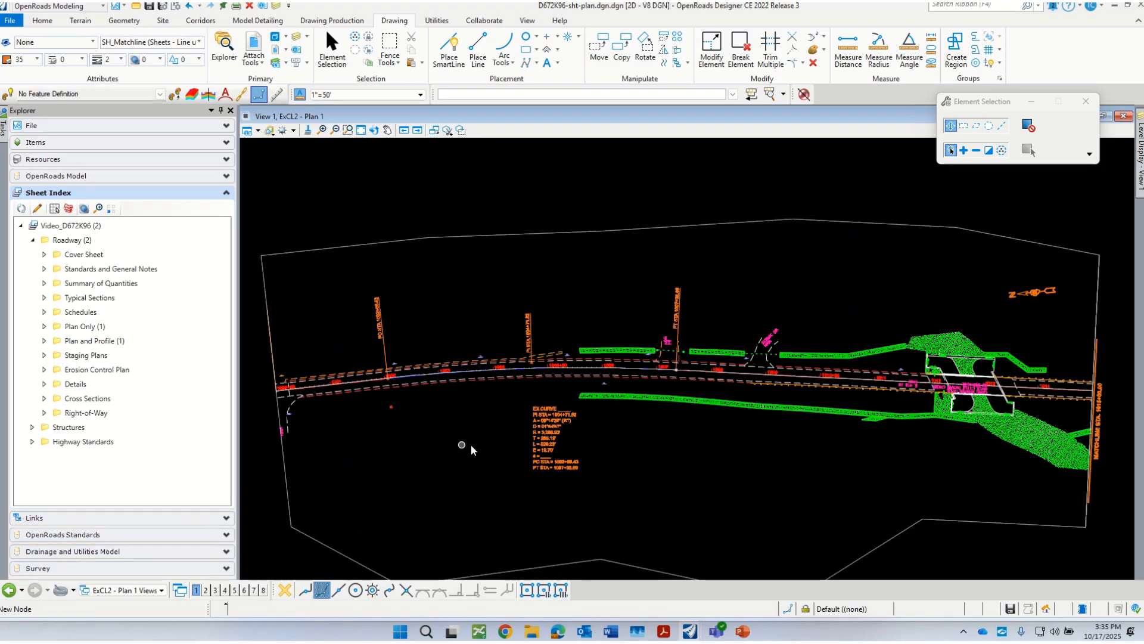
scroll(800, 328, up, 3)
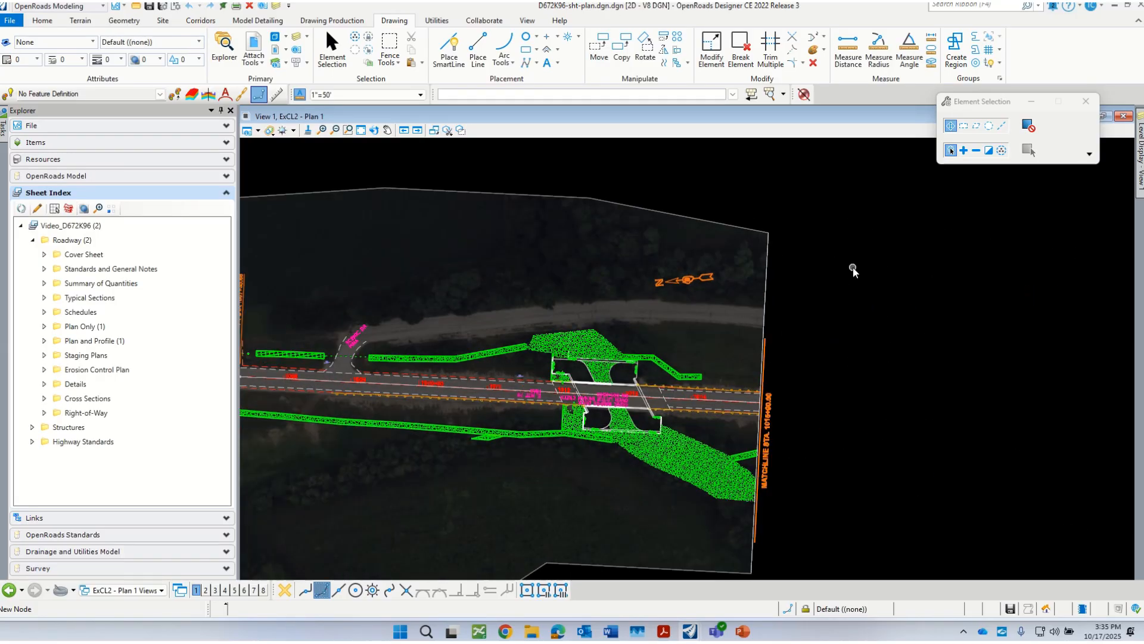
right_click(853, 267)
click(888, 310)
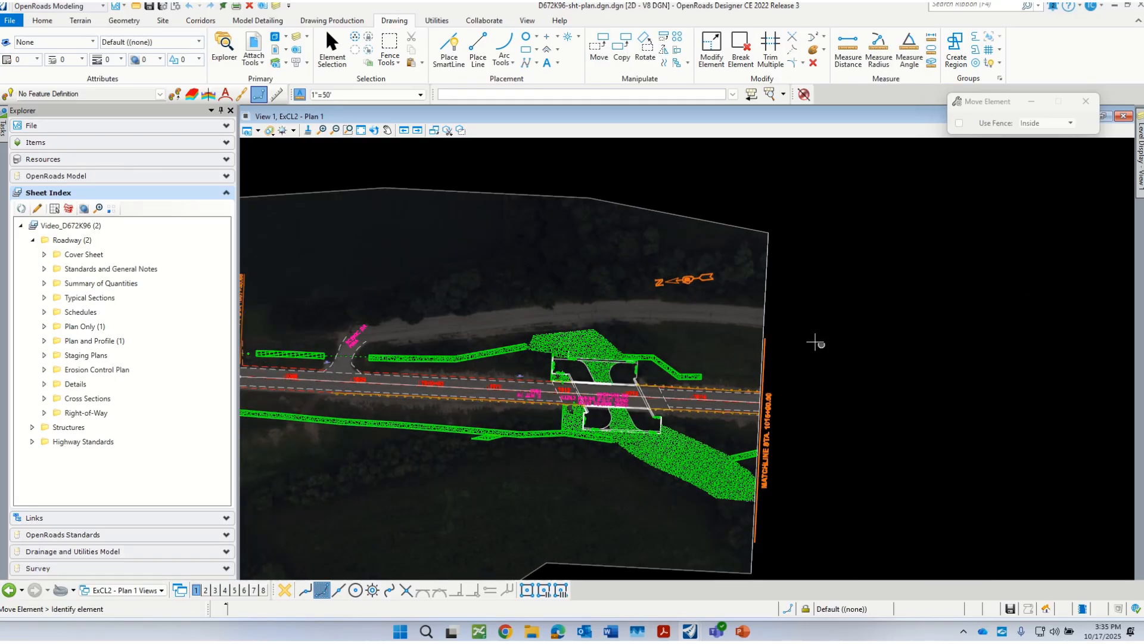
click(674, 290)
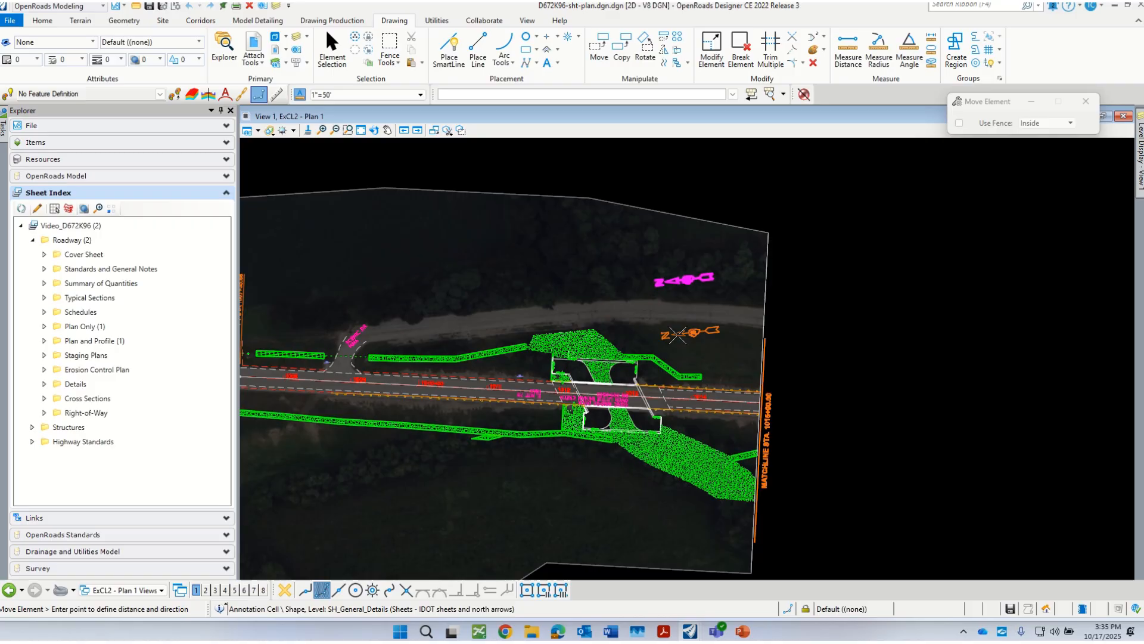
click(681, 343)
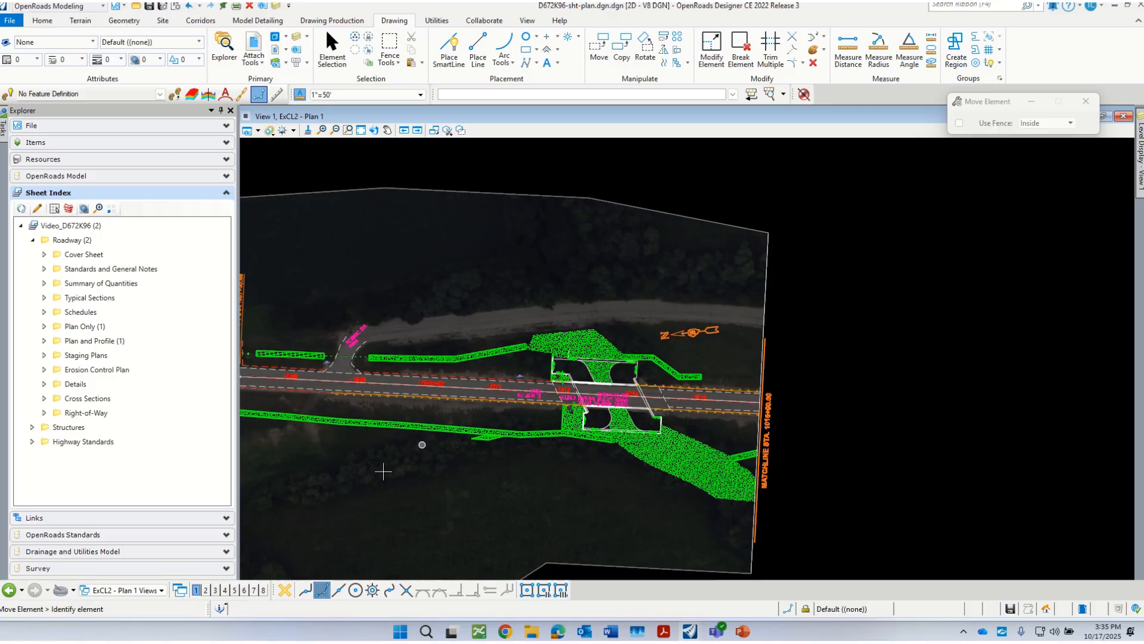
Step: Switch back to the ExCL2 - Plan 1 sheet and check the north arrow's position within the sheet border
click(143, 590)
click(102, 545)
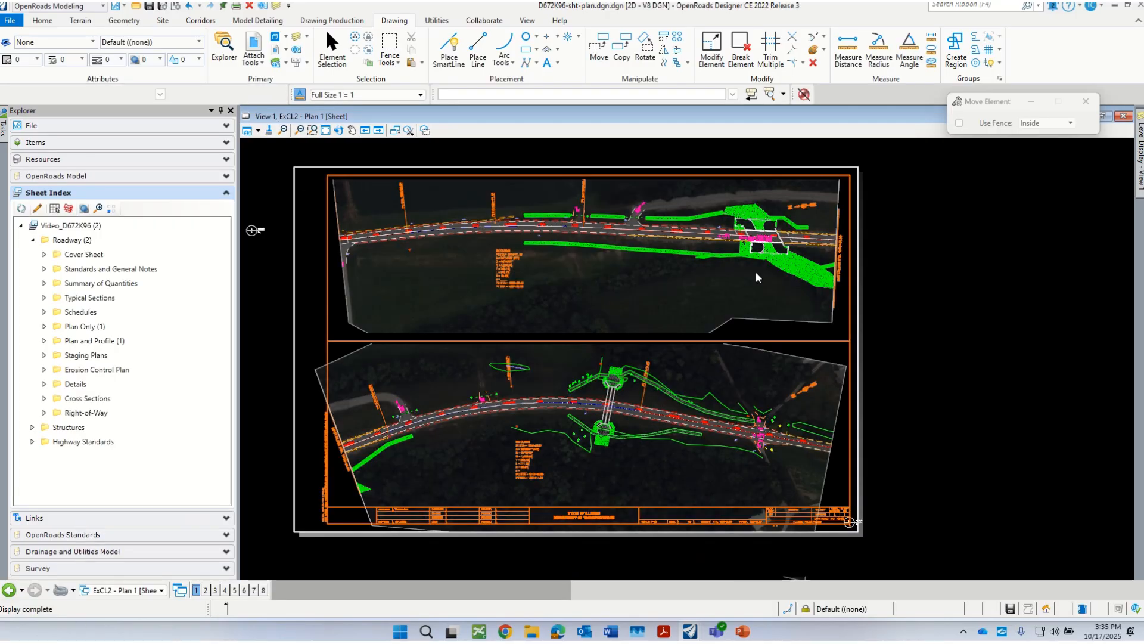
scroll(797, 199, up, 4)
scroll(843, 236, down, 3)
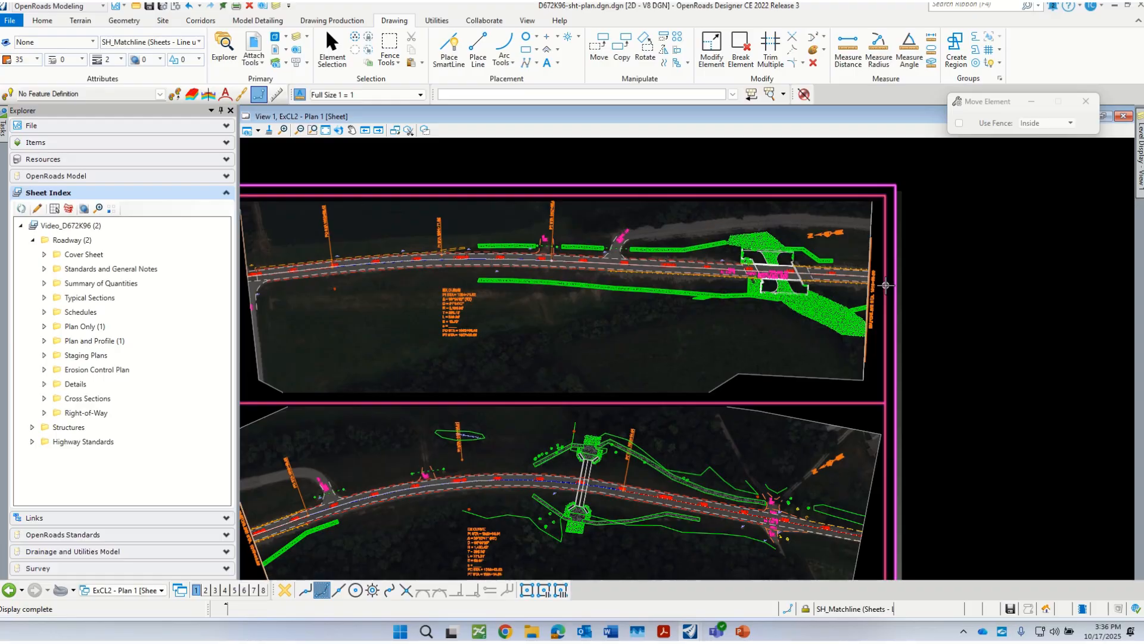
scroll(853, 256, down, 2)
scroll(745, 478, up, 1)
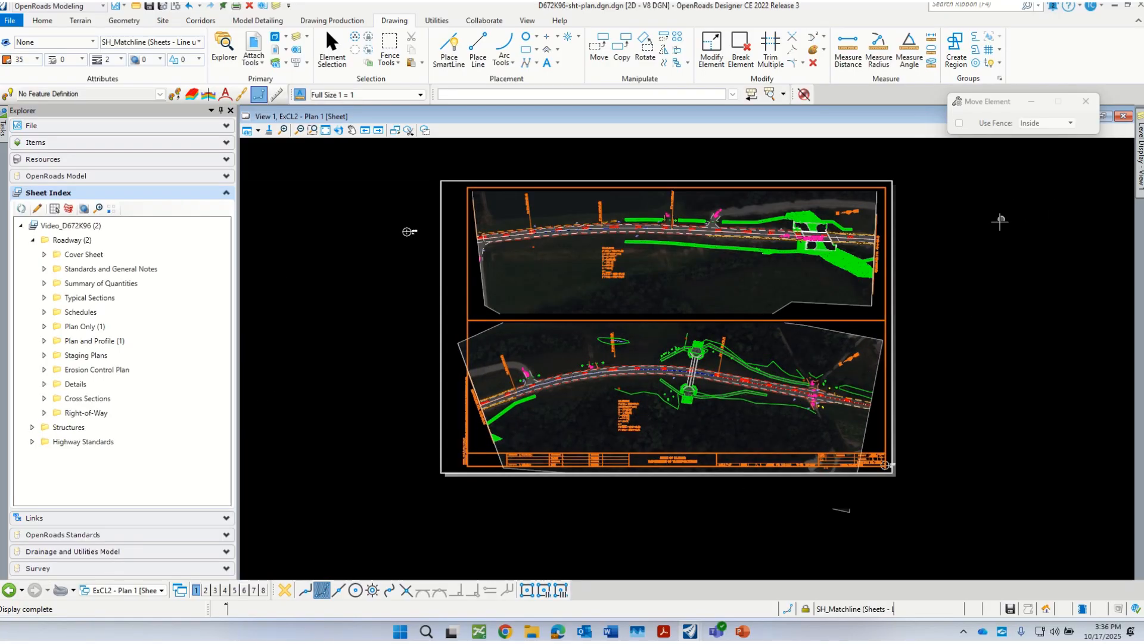
Step: Examine the existing curve data blocks of both plans on the sheet
scroll(983, 256, up, 1)
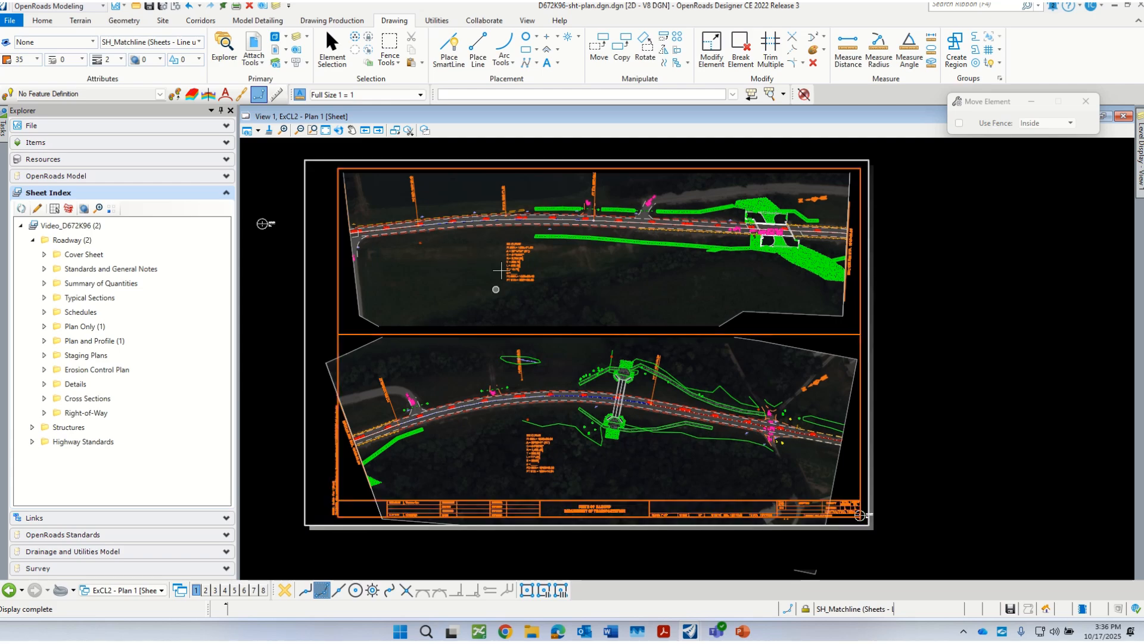
scroll(499, 239, up, 2)
scroll(542, 310, down, 2)
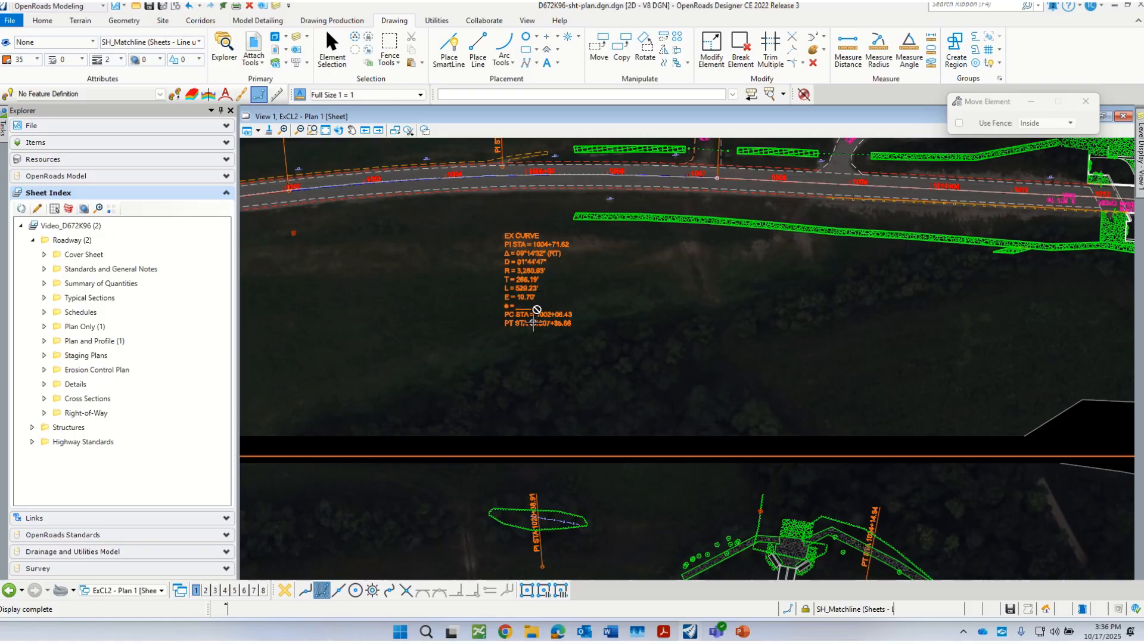
scroll(546, 316, down, 2)
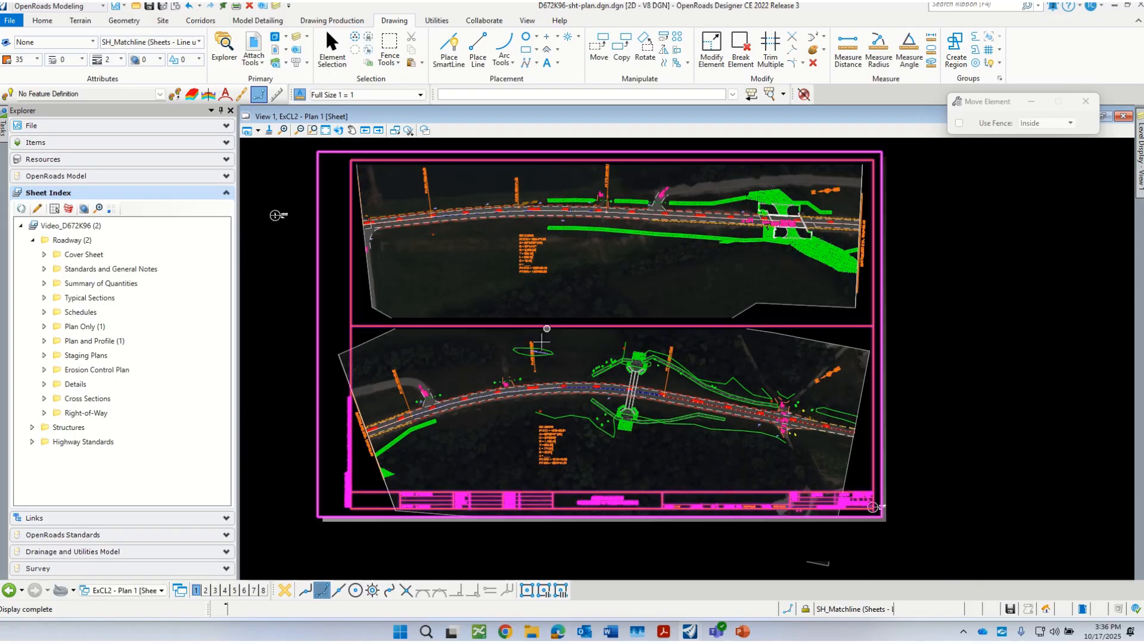
scroll(574, 448, up, 2)
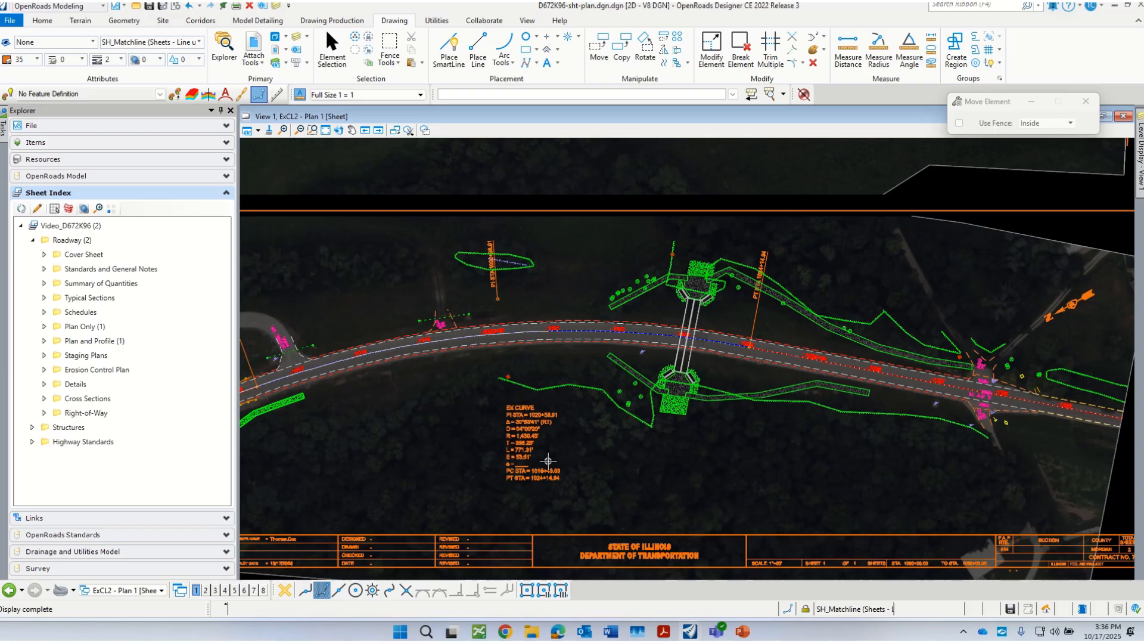
scroll(546, 495, down, 2)
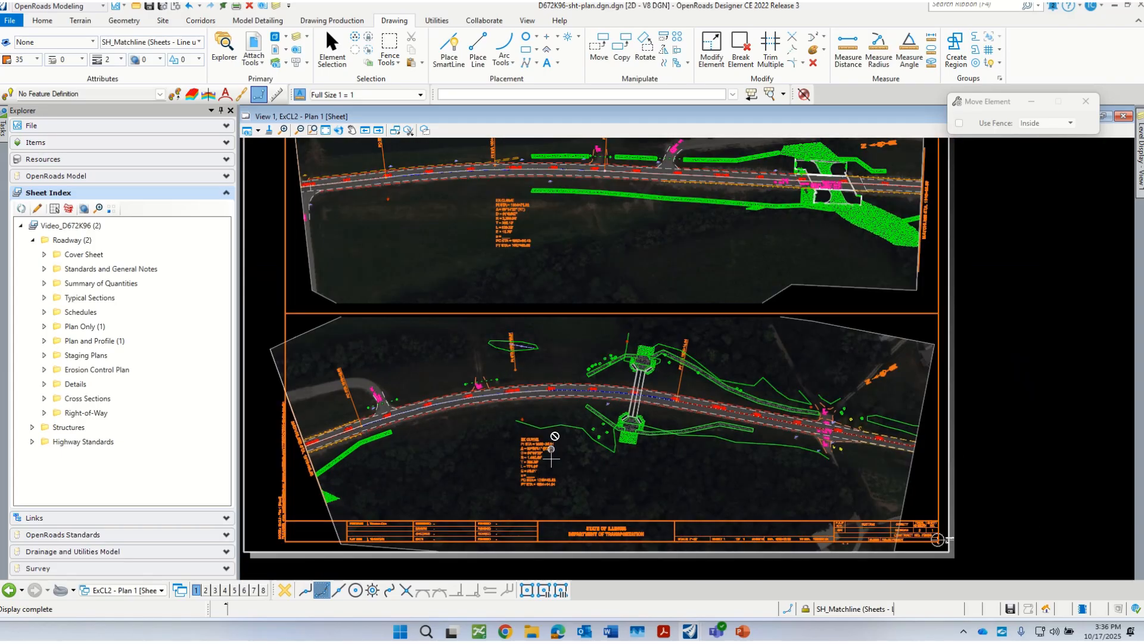
scroll(539, 460, up, 2)
scroll(540, 459, down, 2)
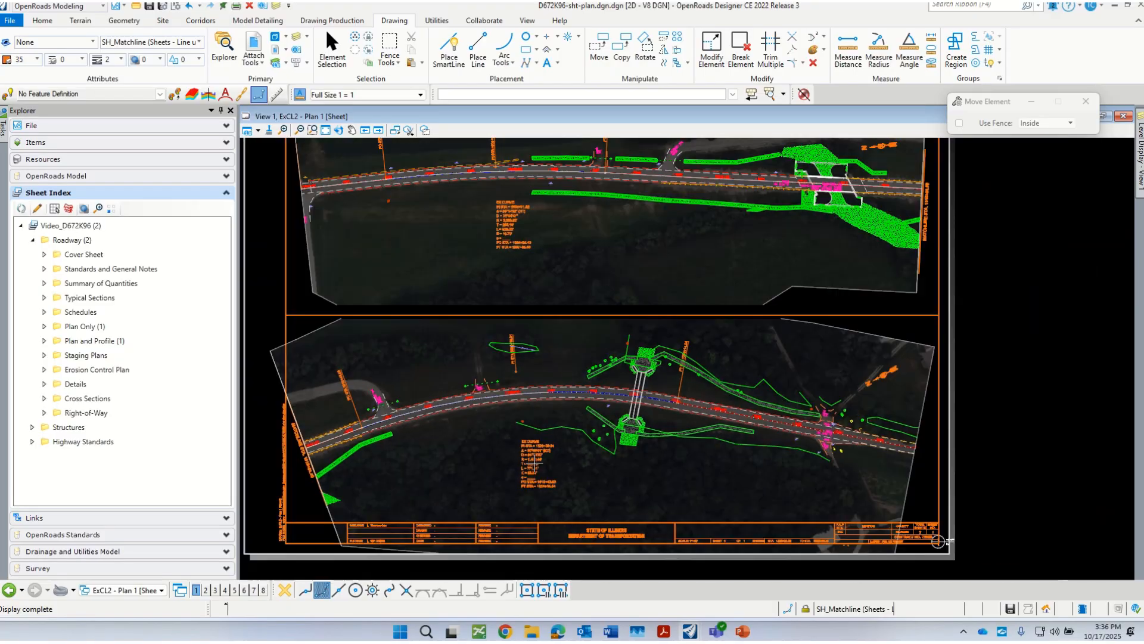
Step: Compare the position of Plan 1's existing curve data block with Plan 2's across the full sheet
scroll(525, 289, down, 2)
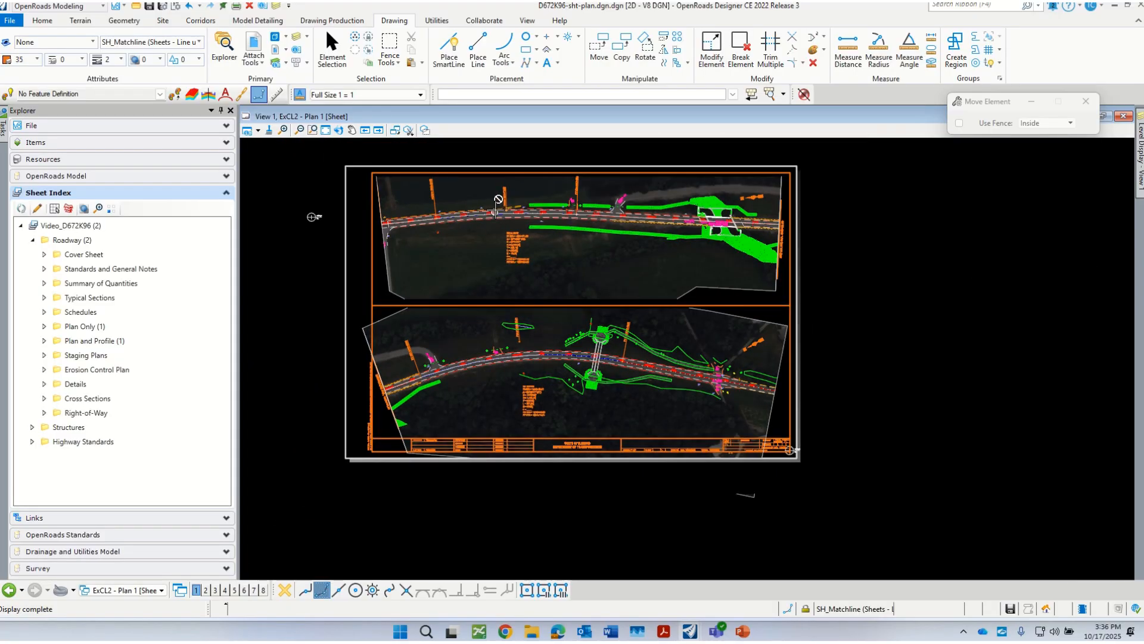
scroll(527, 271, up, 3)
scroll(527, 268, up, 3)
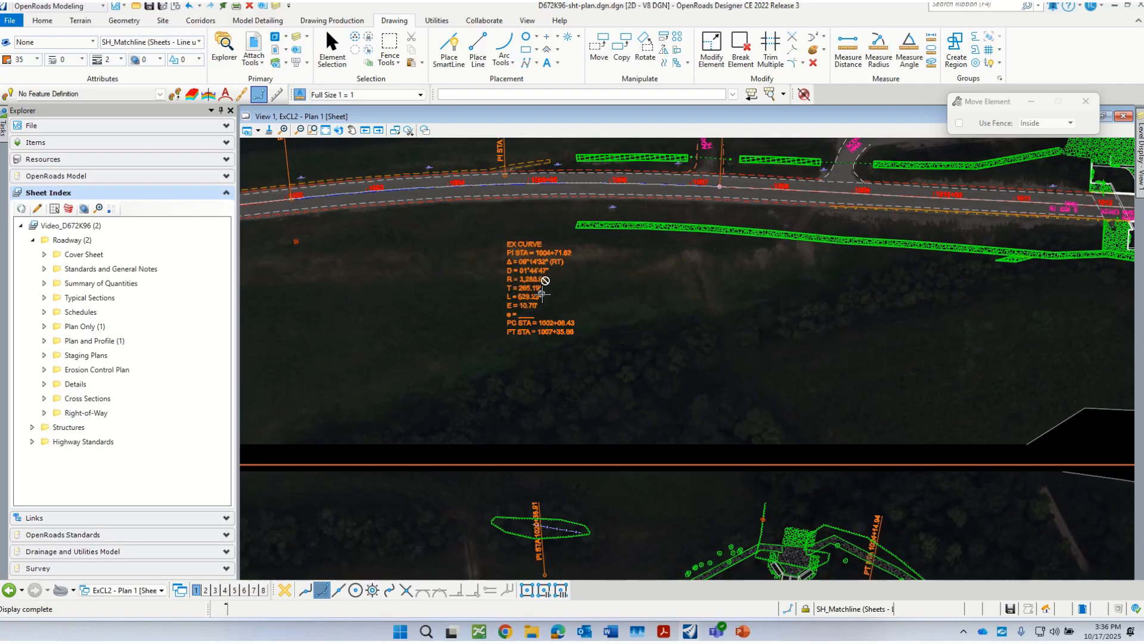
scroll(528, 292, down, 3)
scroll(528, 293, down, 1)
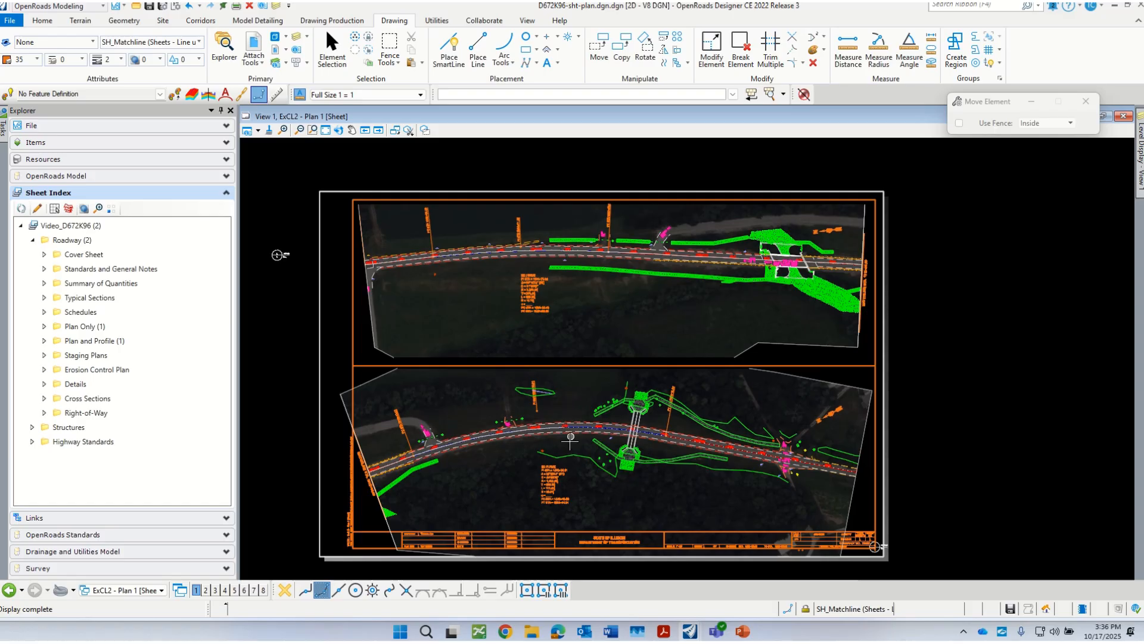
scroll(551, 454, up, 1)
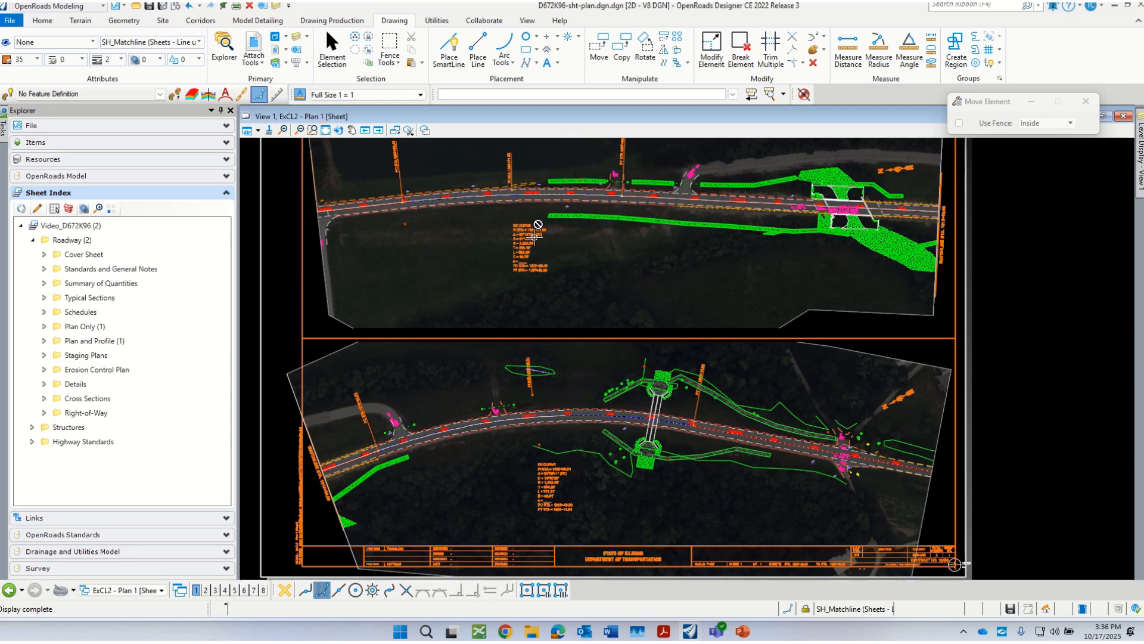
scroll(532, 250, up, 1)
scroll(533, 260, down, 2)
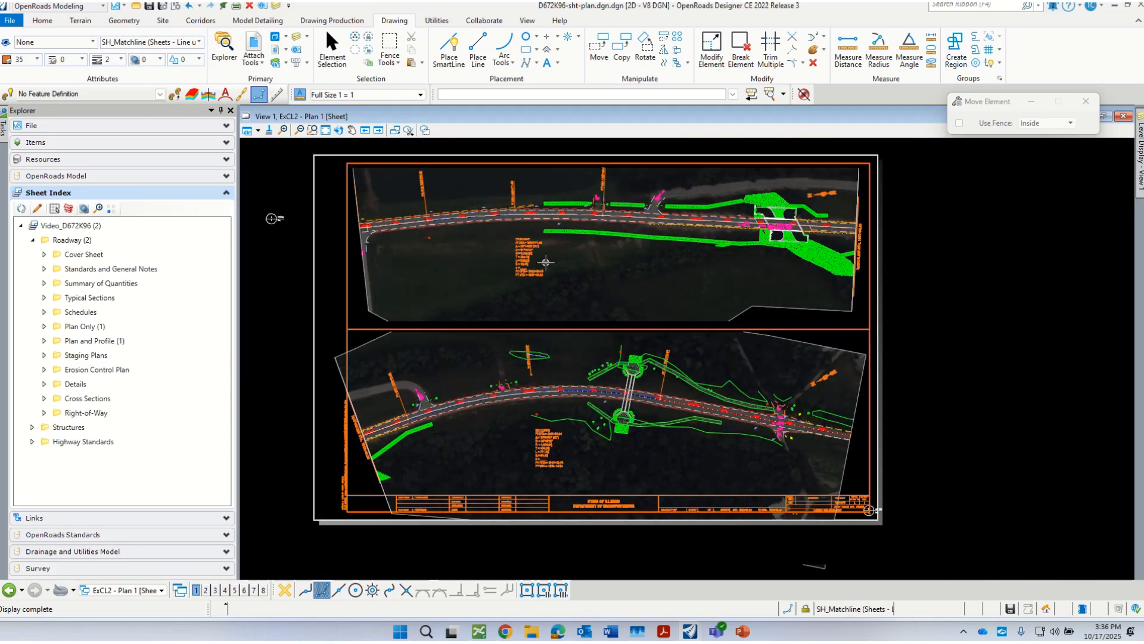
Step: Switch to the ExCL2 - Plan 1 drawing and inspect its existing curve data block below the roadway
click(148, 590)
click(145, 555)
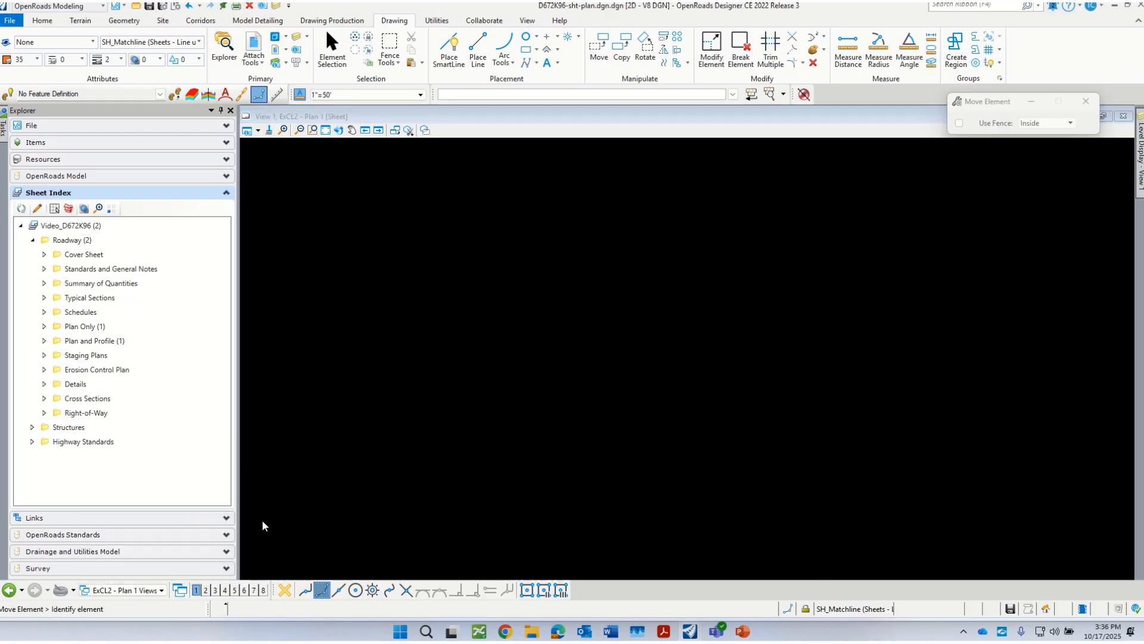
scroll(747, 312, down, 2)
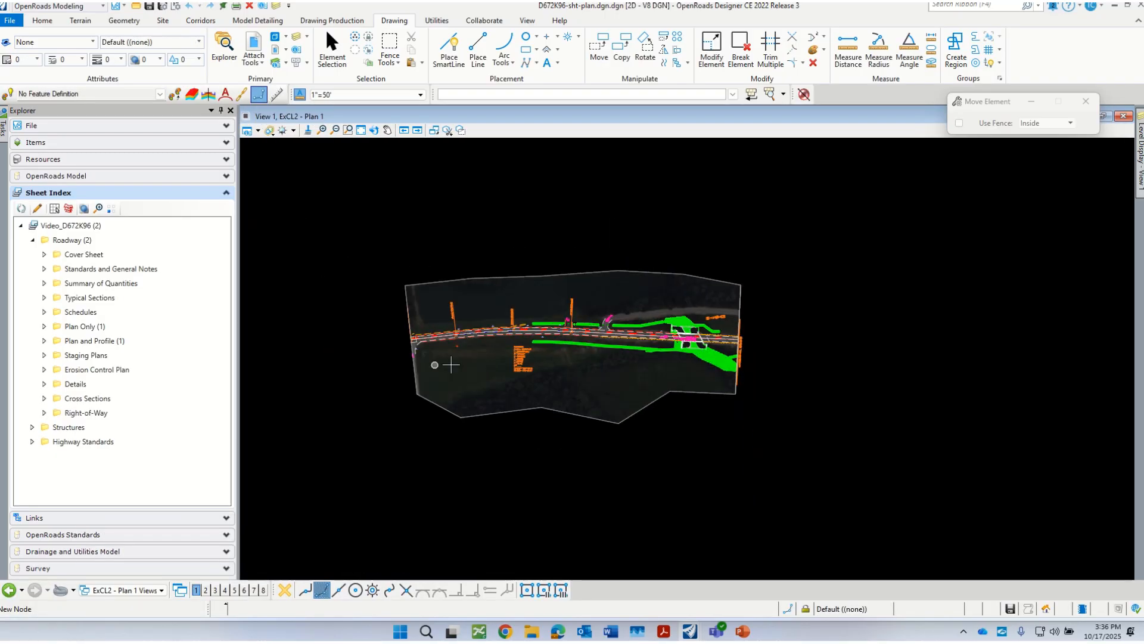
scroll(450, 364, up, 1)
scroll(559, 319, up, 3)
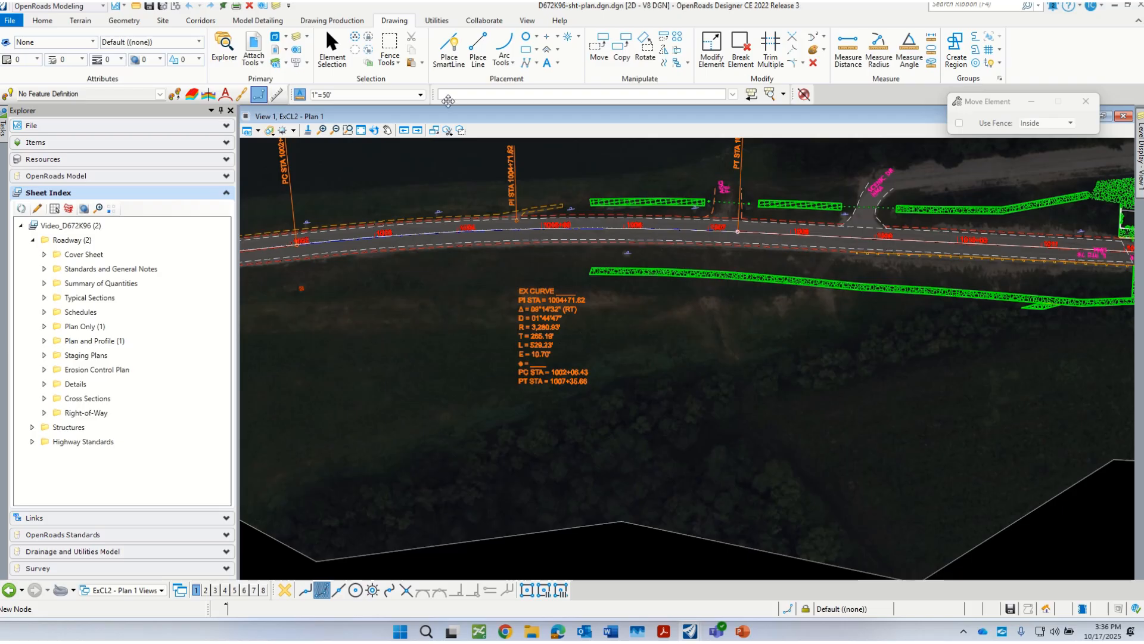
Step: Make one copy of the referenced EX CURVE data block, place it to the left of the original below the roadway, and clear the selection
click(332, 52)
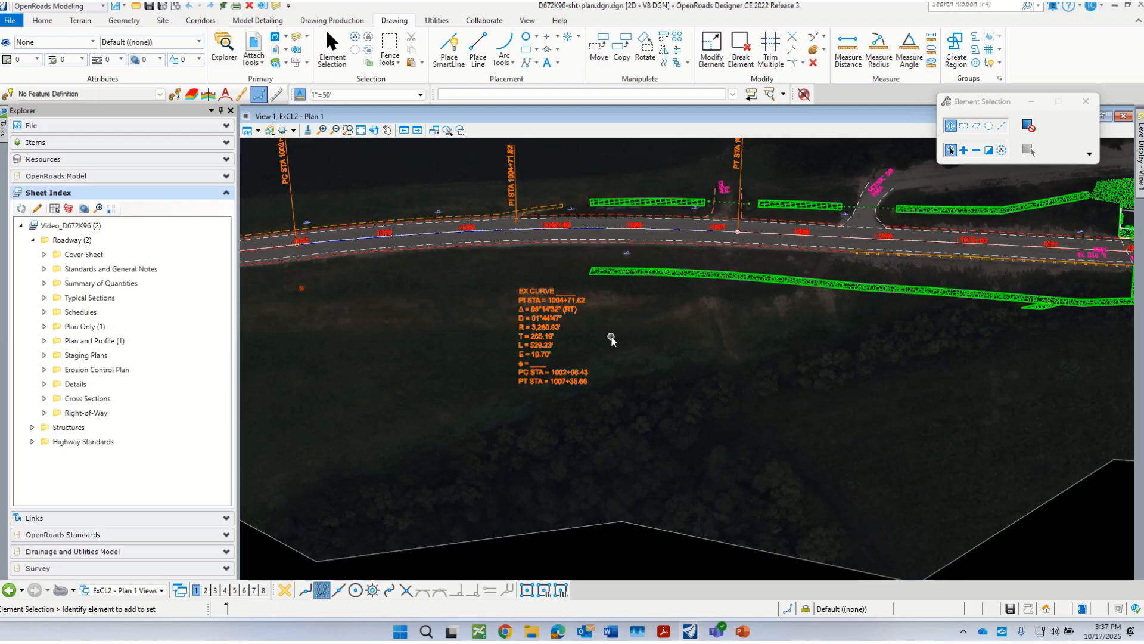
scroll(611, 337, down, 1)
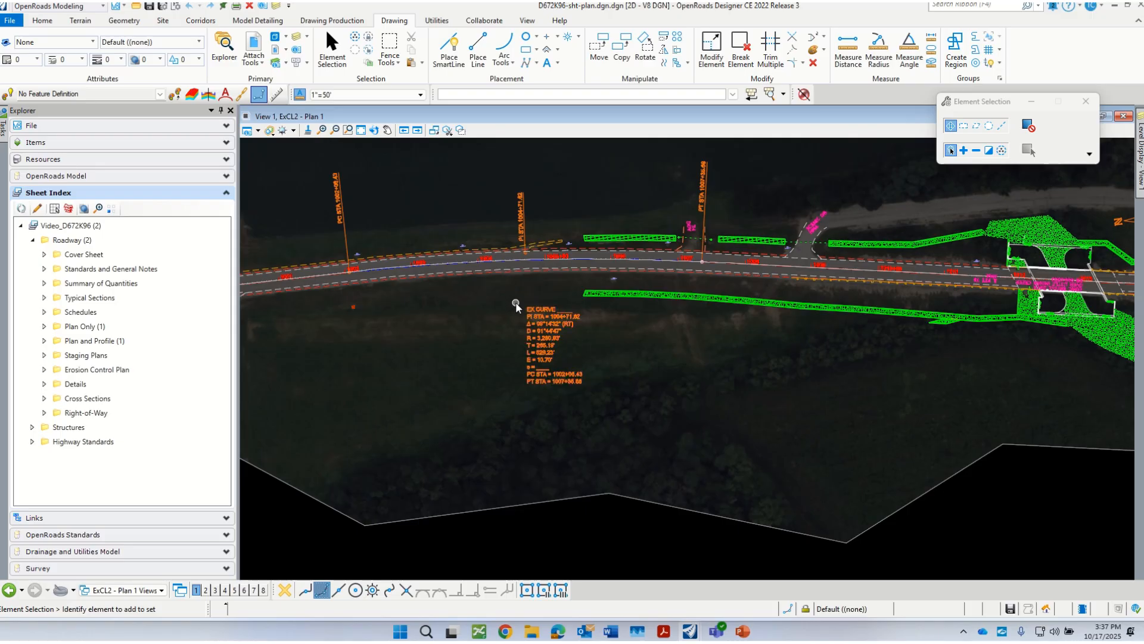
drag(516, 305, 598, 401)
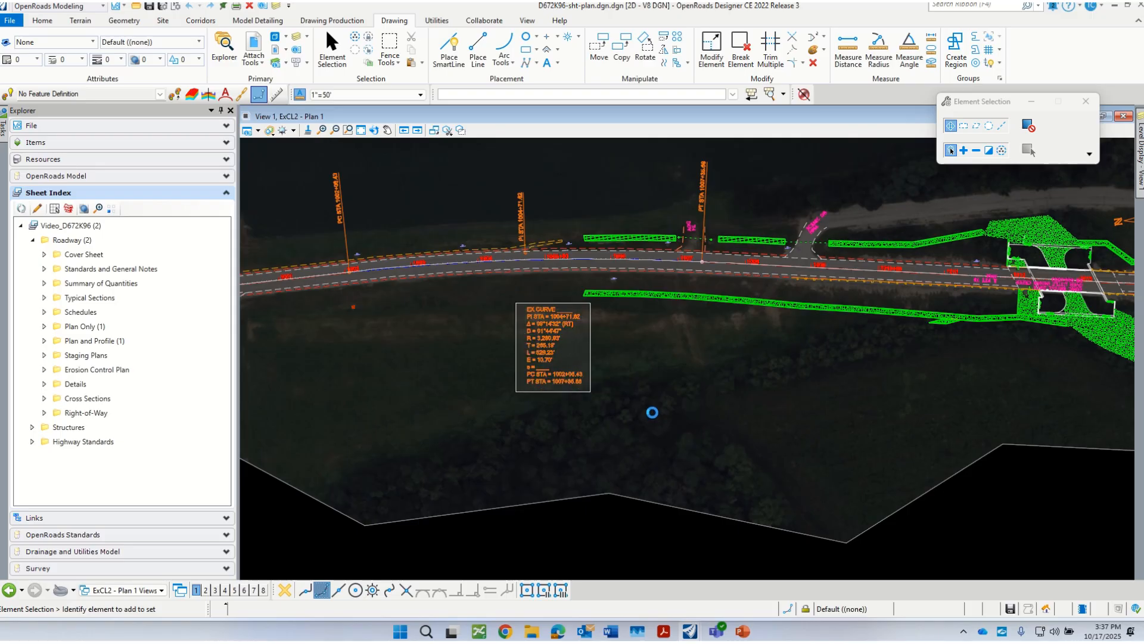
right_click(654, 409)
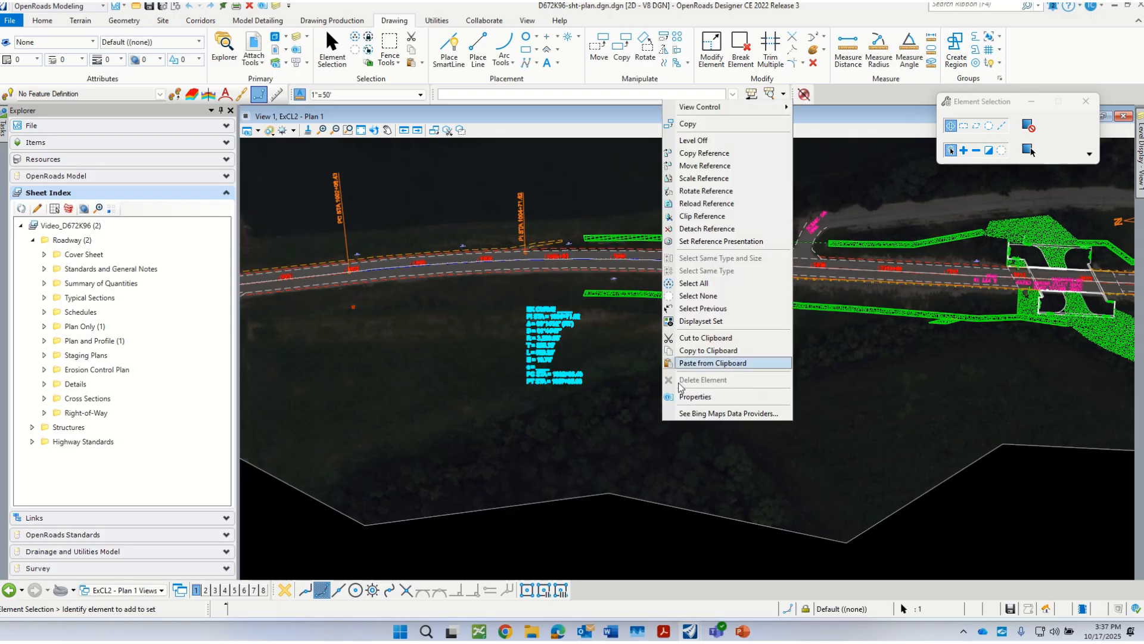
click(694, 120)
click(606, 363)
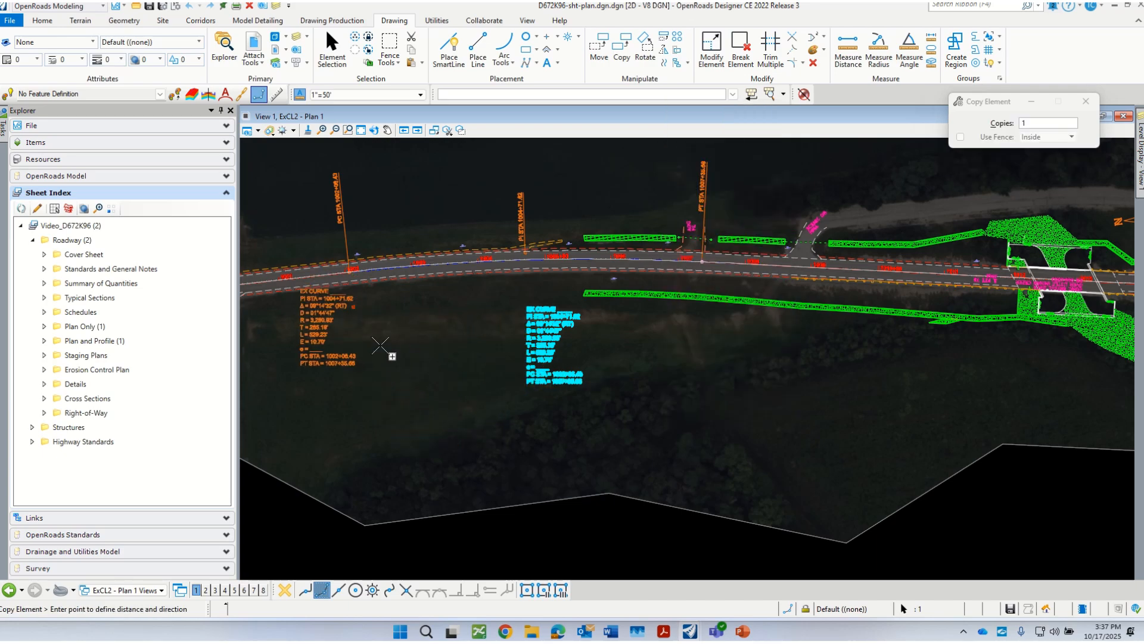
click(455, 347)
key(Escape)
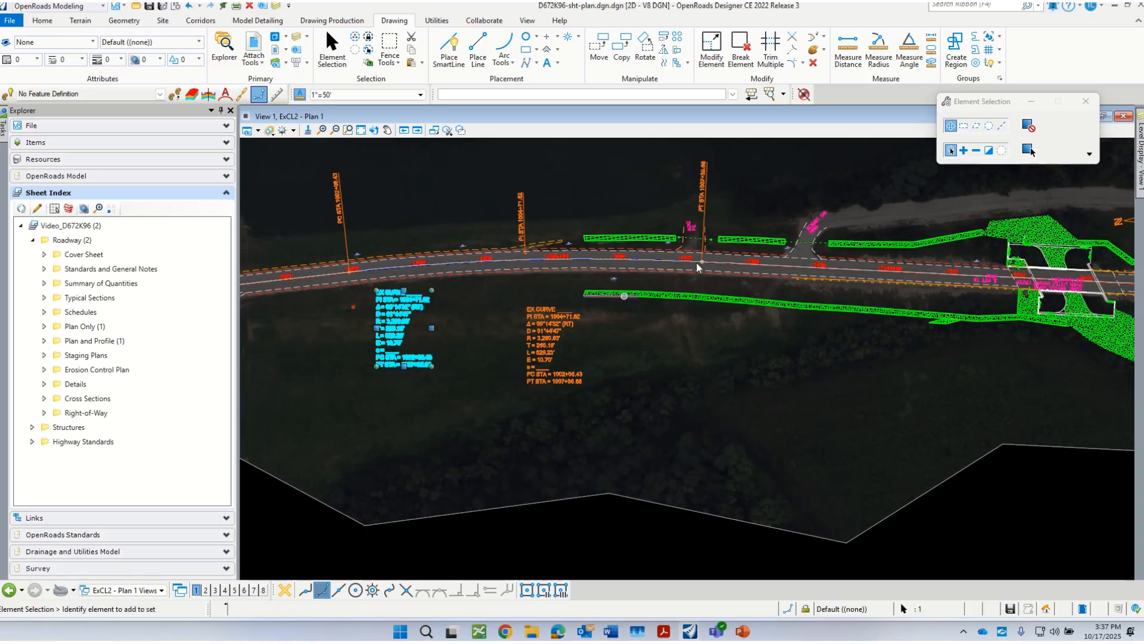
click(1002, 151)
scroll(422, 343, up, 3)
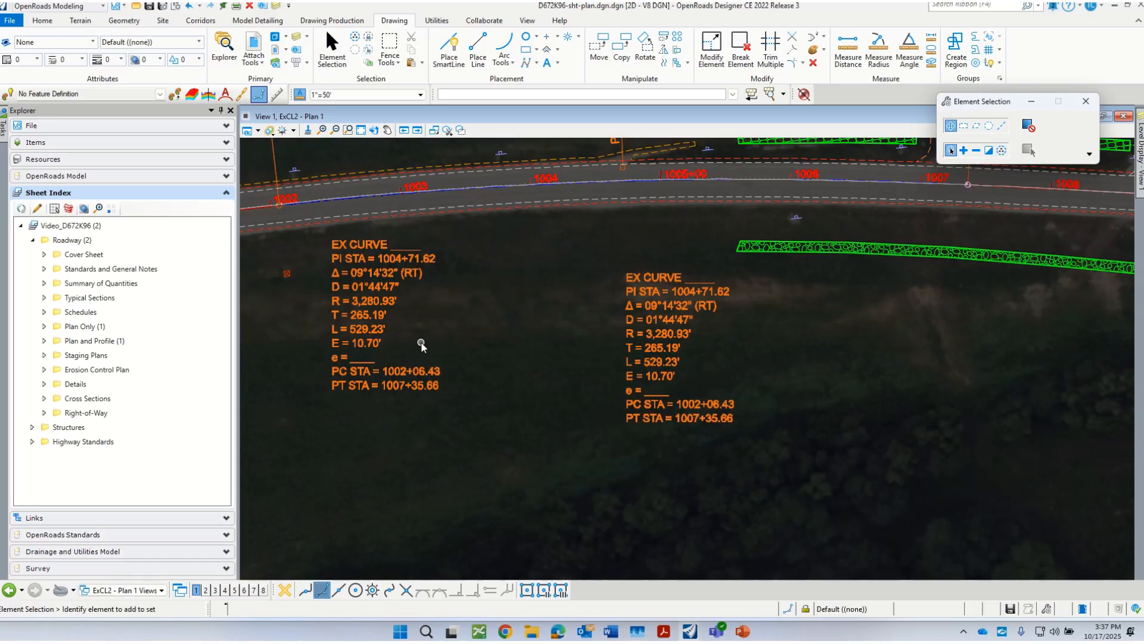
scroll(419, 347, down, 1)
scroll(421, 359, down, 2)
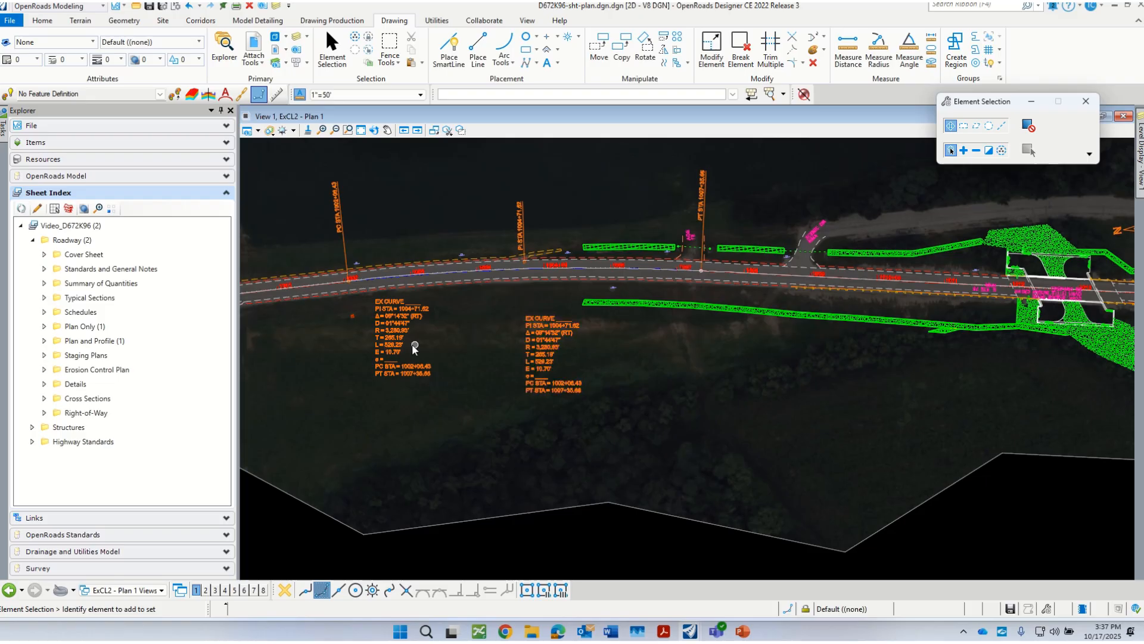
Step: In the Default model, turn off the GE_Ex_Notation level of the D672K96-AlignDesign.dgn reference
scroll(415, 348, down, 1)
click(146, 590)
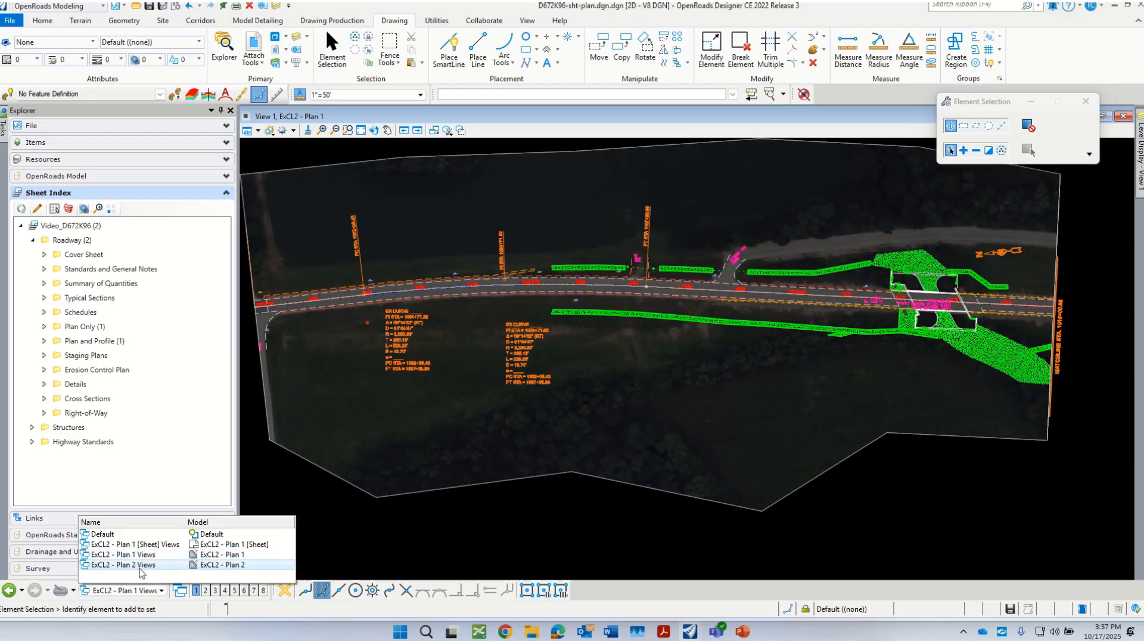
click(102, 534)
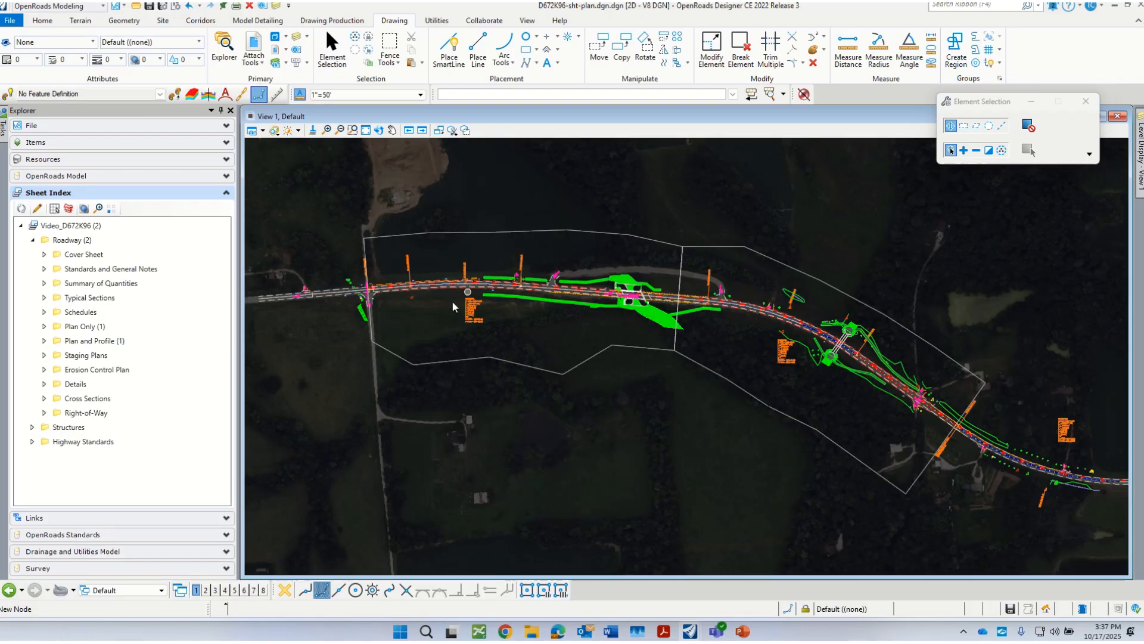
scroll(453, 307, up, 3)
mouse_move(490, 322)
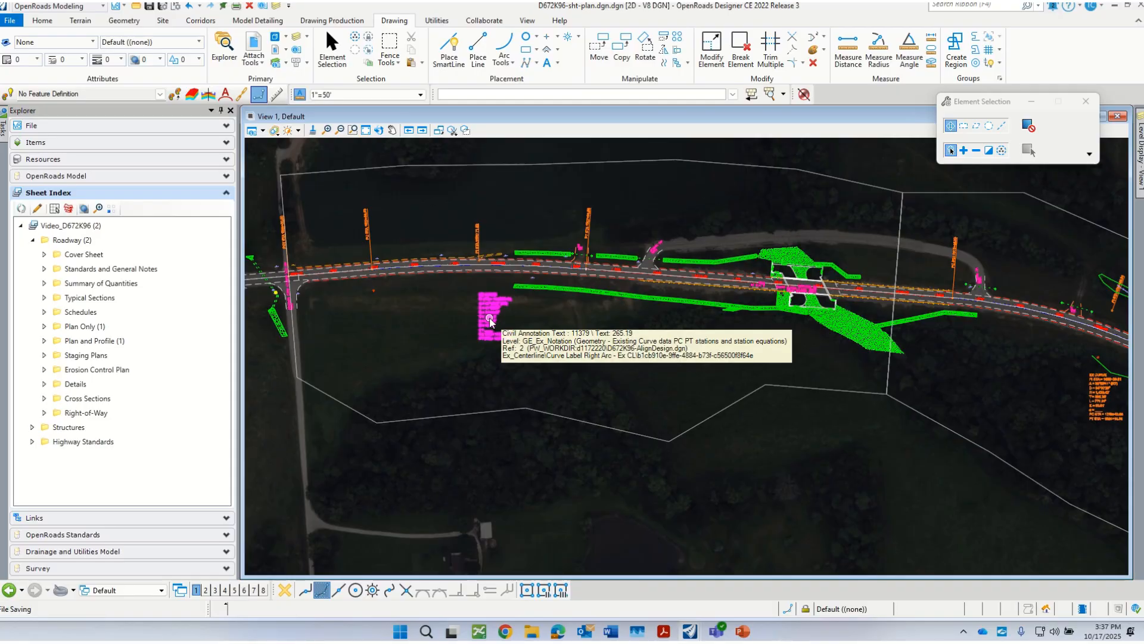
click(297, 38)
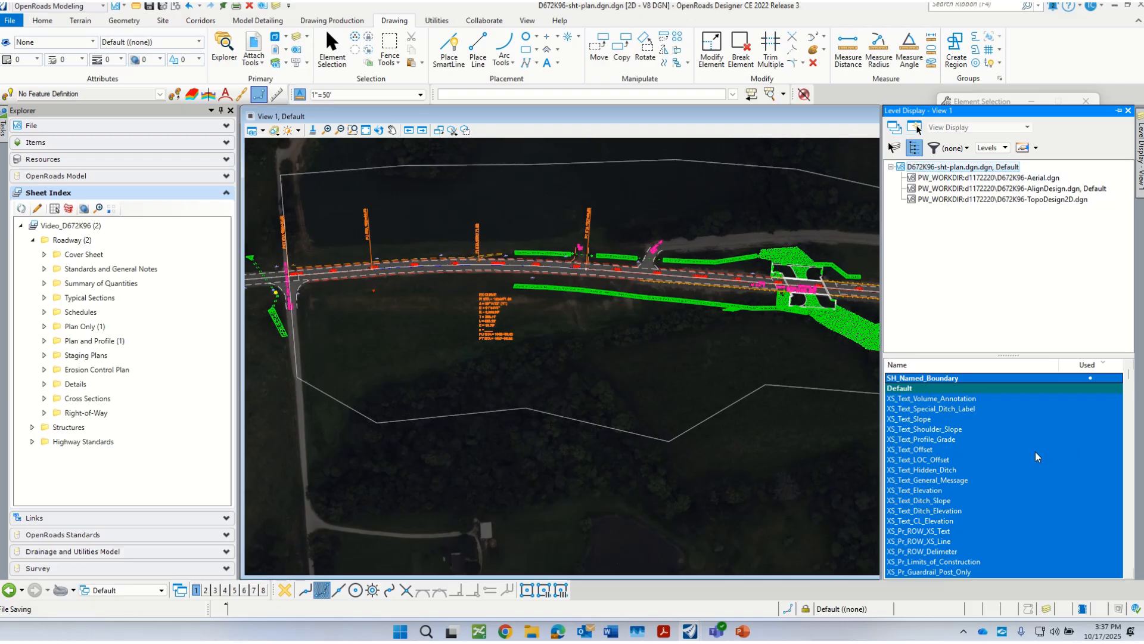
click(1060, 189)
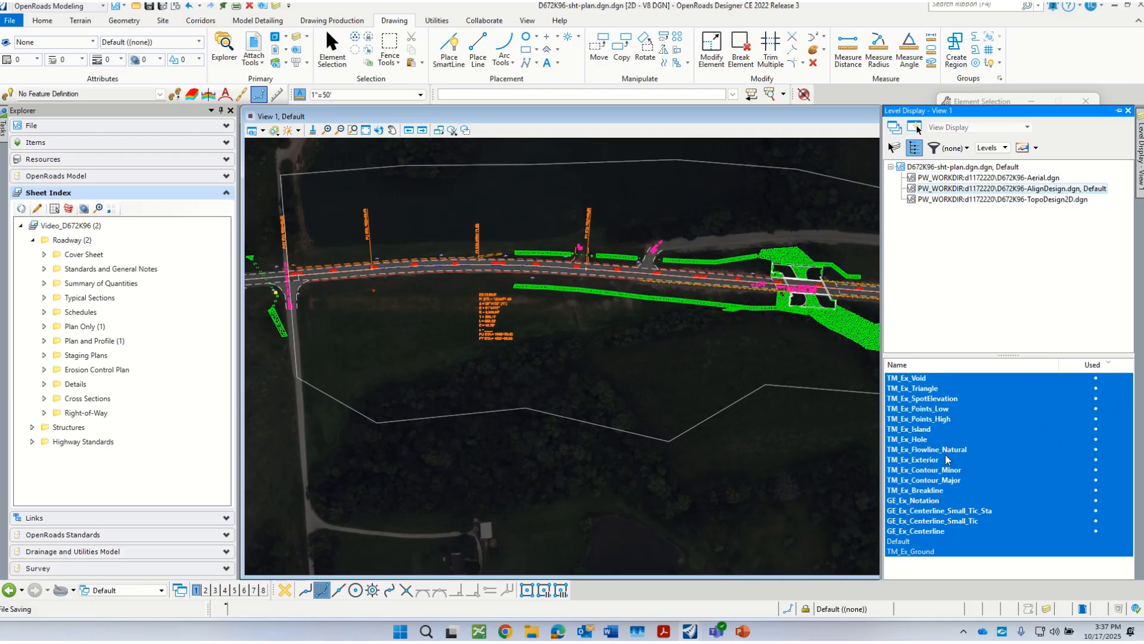
click(925, 501)
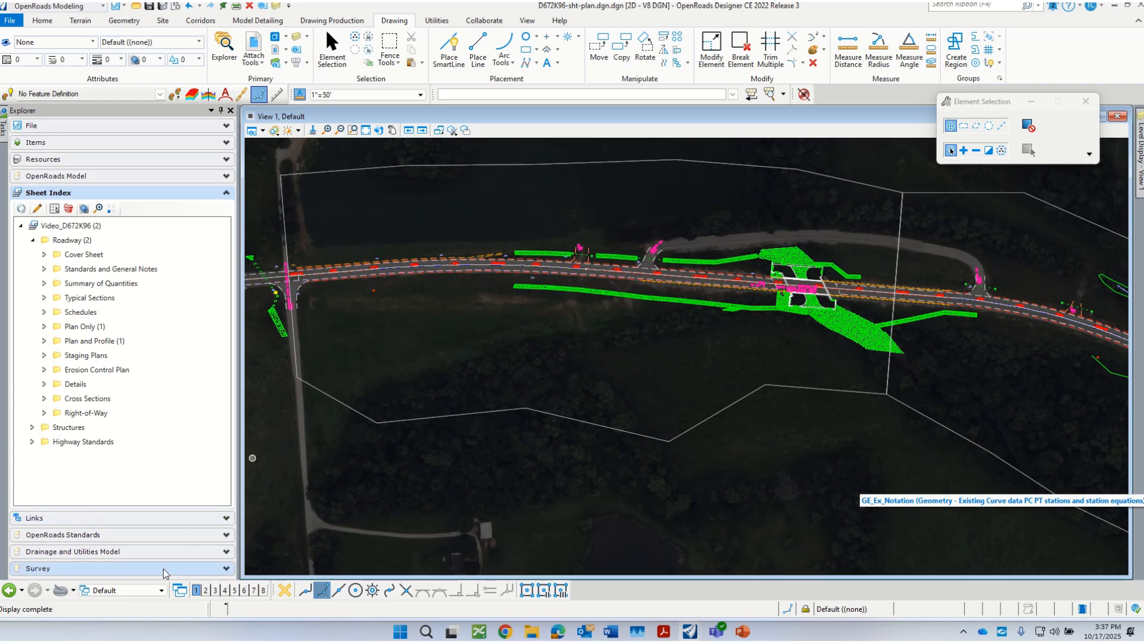
Step: Return to the ExCL2 - Plan 1 drawing and examine the copied curve data block
click(154, 592)
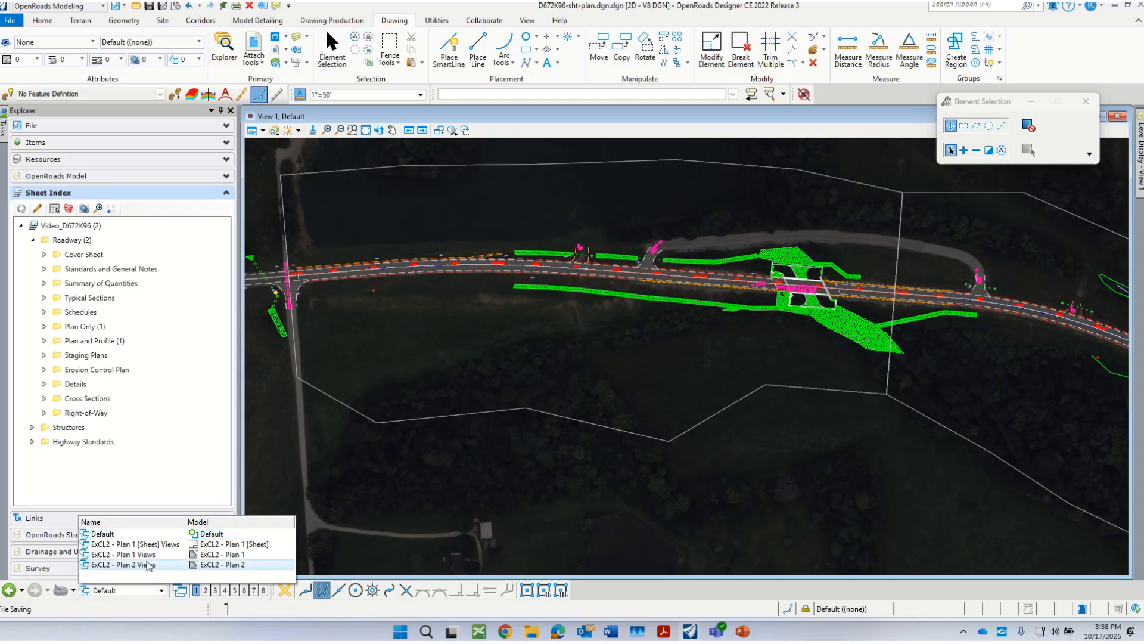
click(150, 560)
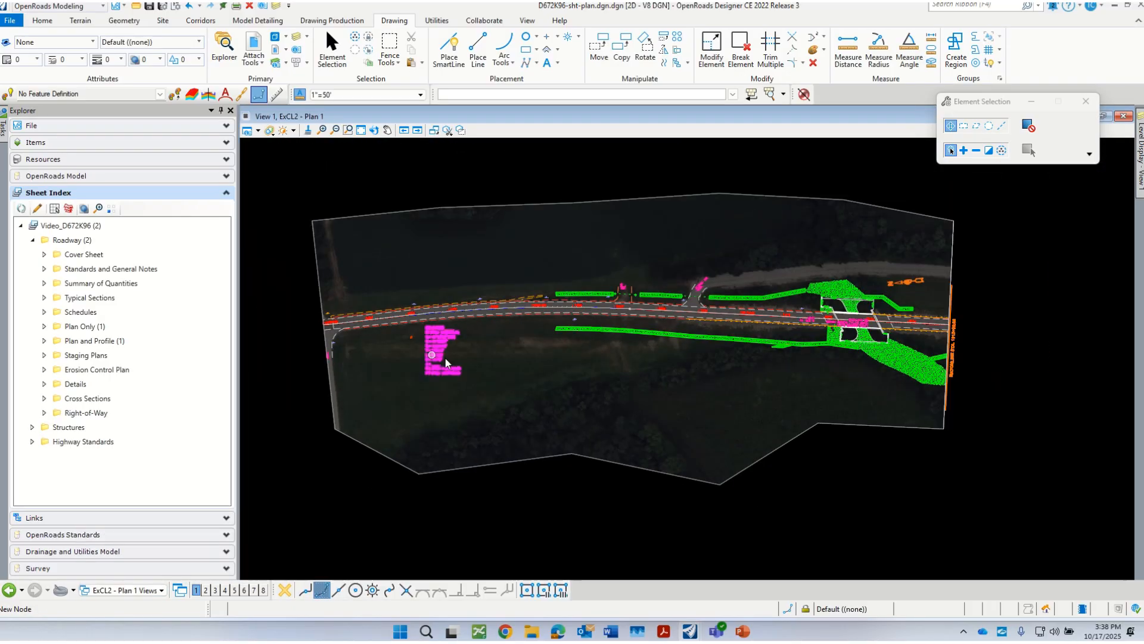
scroll(438, 352, up, 2)
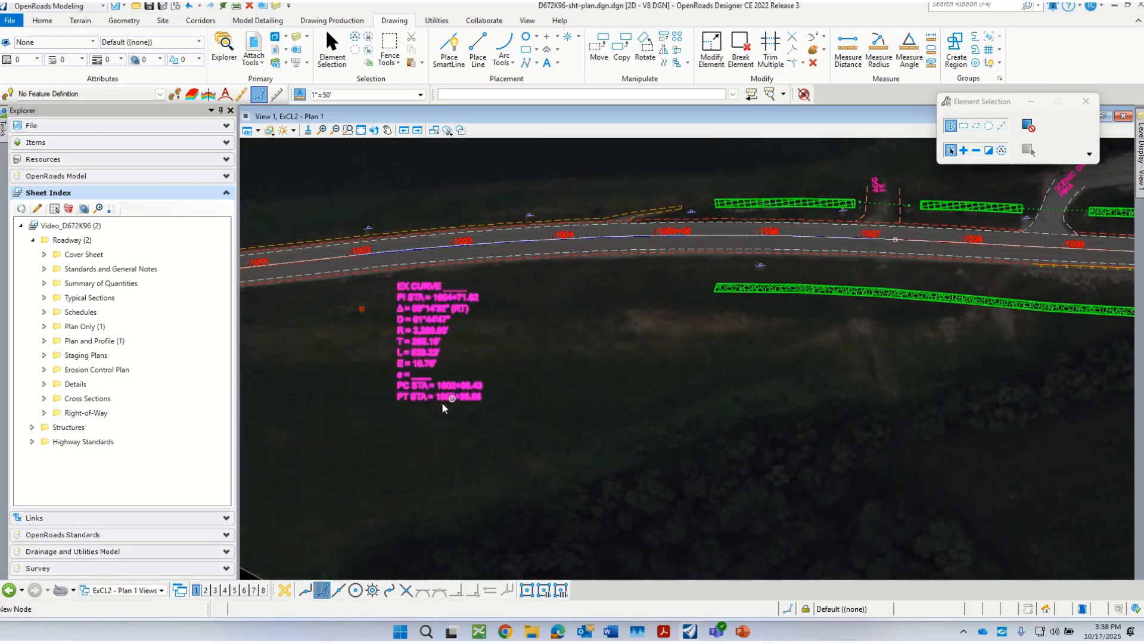
scroll(456, 424, down, 1)
scroll(433, 342, up, 2)
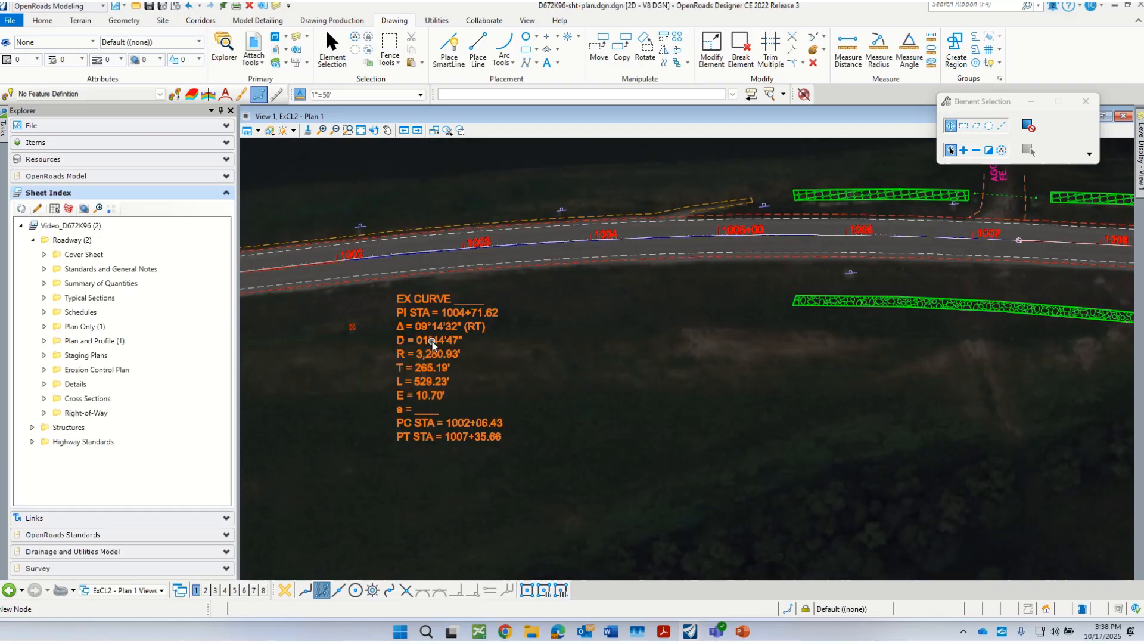
scroll(388, 360, down, 1)
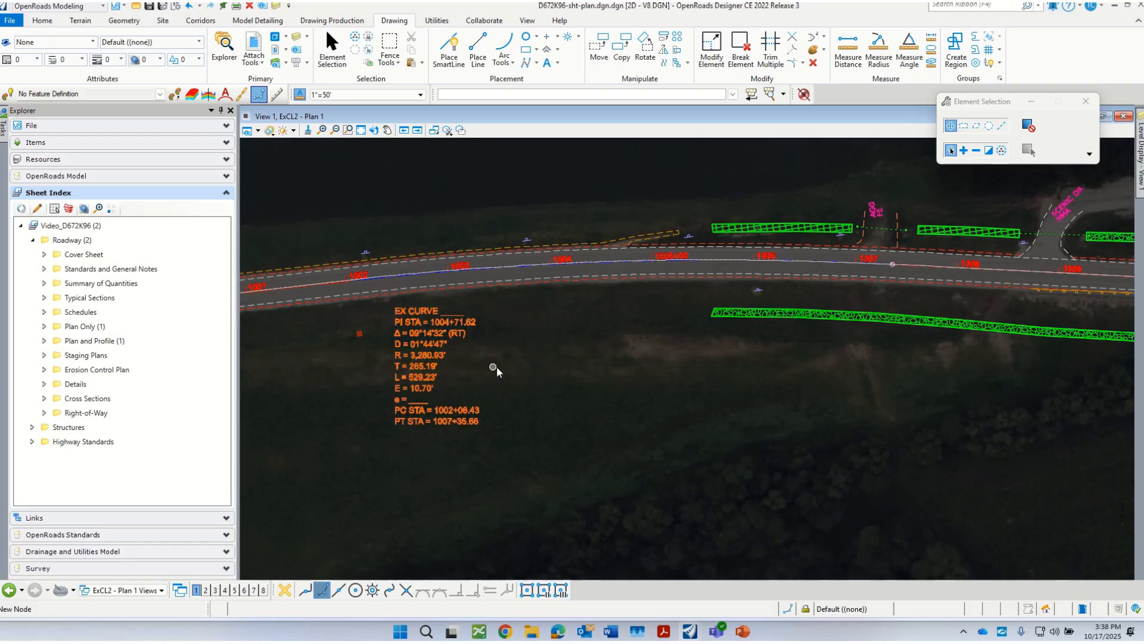
scroll(483, 358, down, 2)
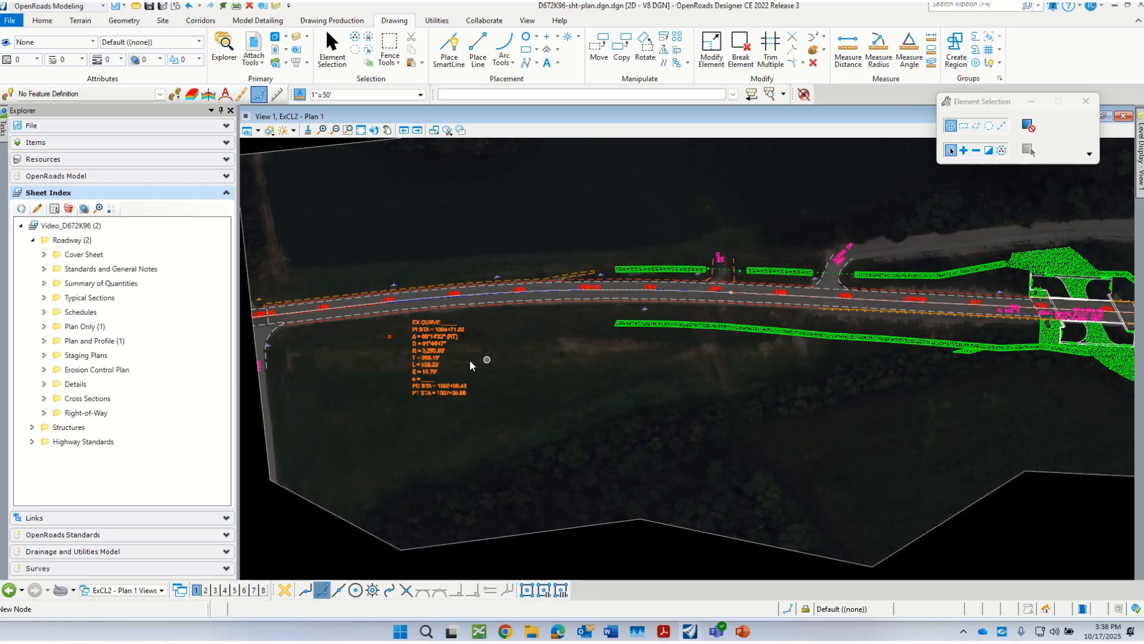
scroll(471, 366, up, 1)
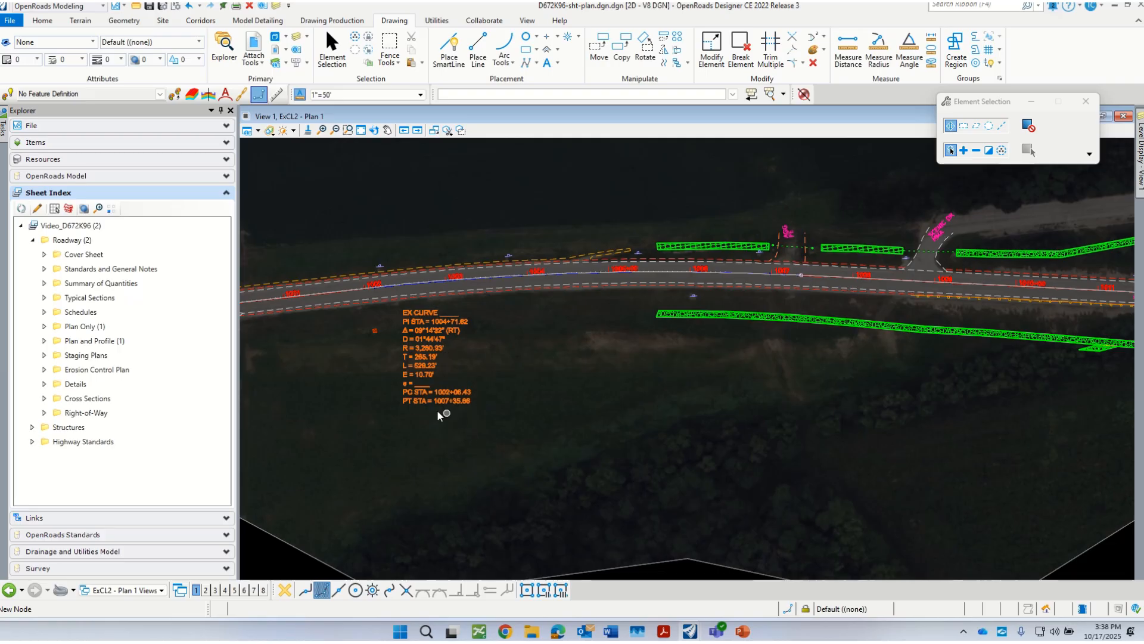
scroll(442, 414, down, 2)
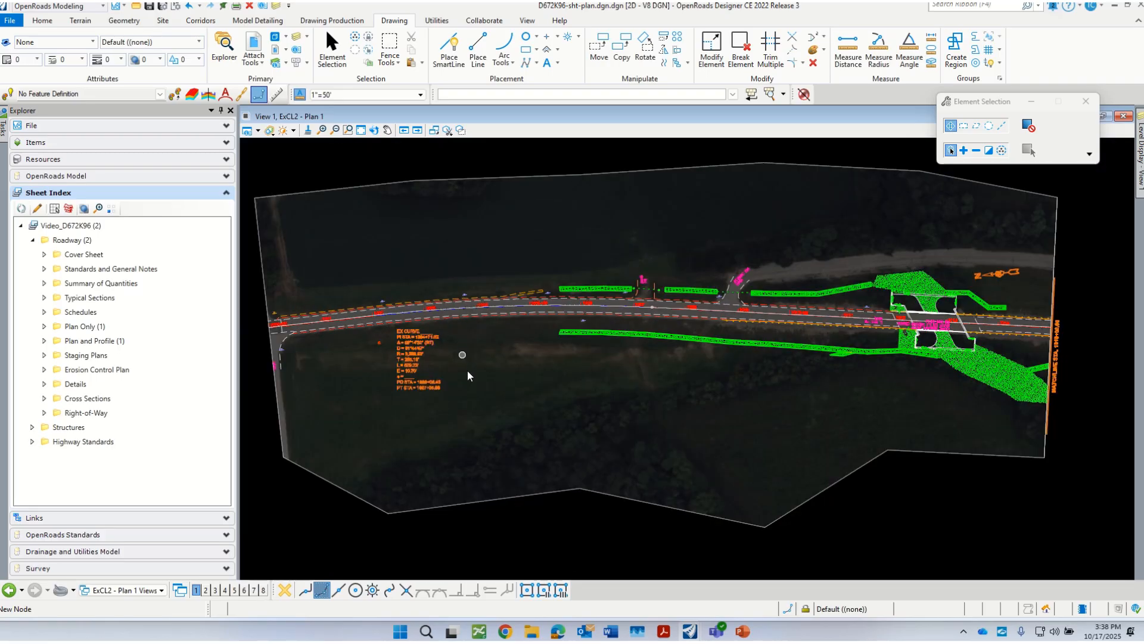
Step: Move the copied EX CURVE data block right and slightly down, farther below the roadway, and clear the selection
click(391, 333)
click(391, 333)
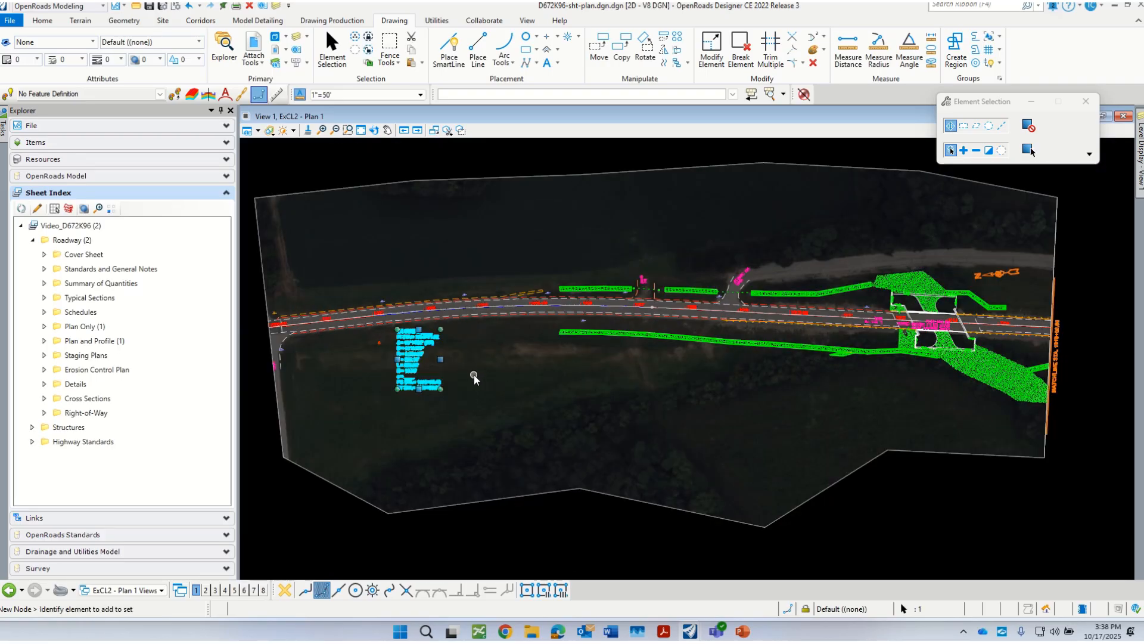
right_click(474, 374)
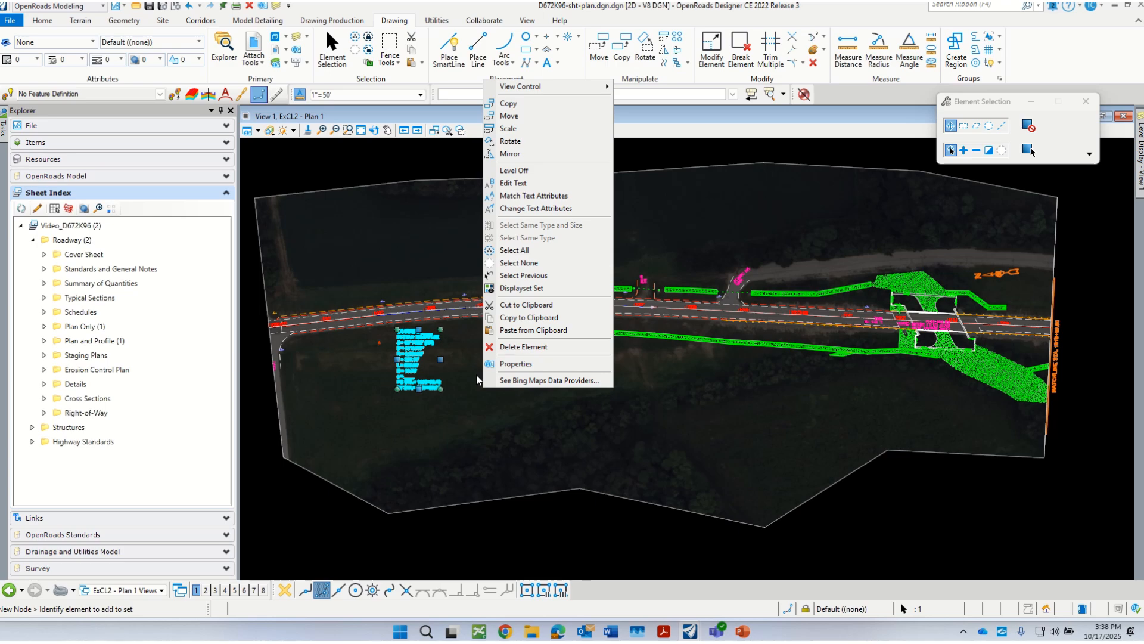
click(527, 117)
click(356, 374)
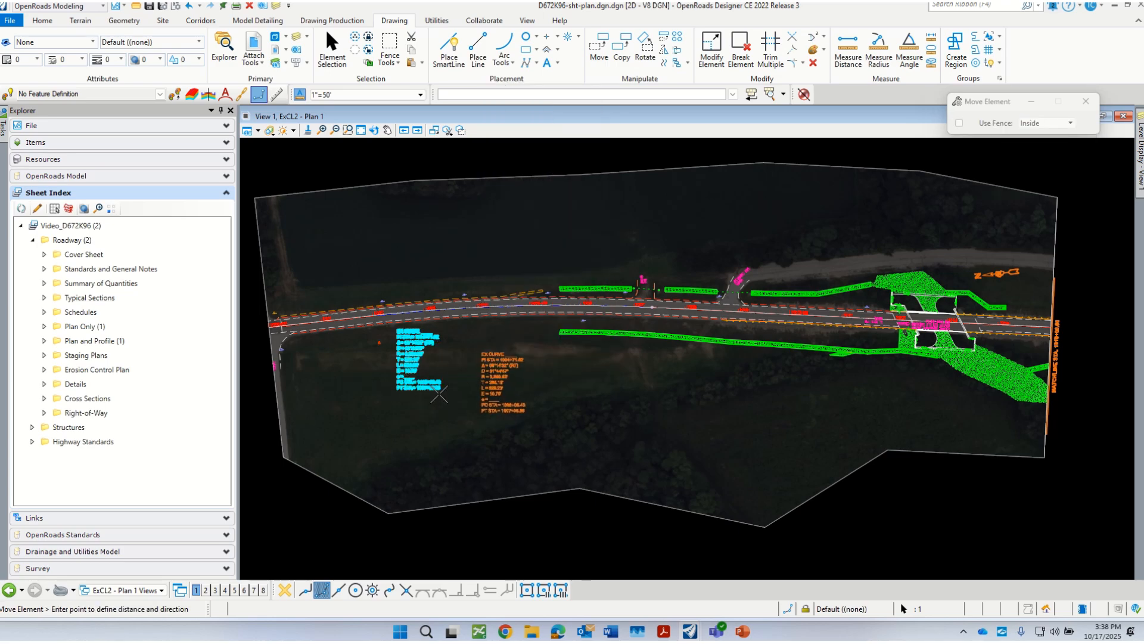
click(439, 397)
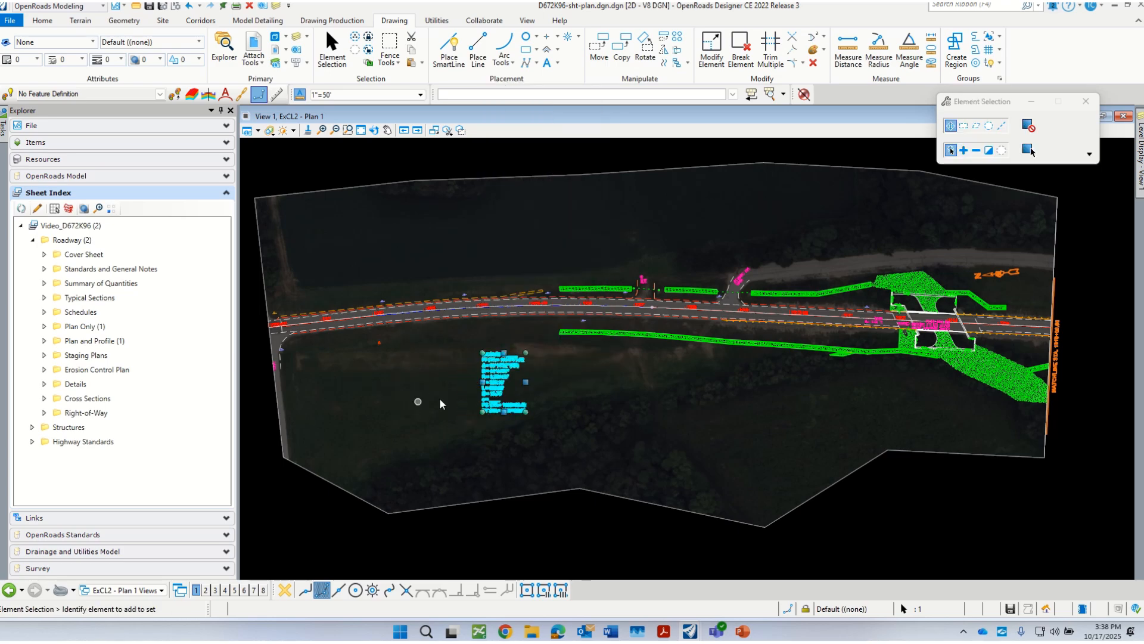
click(1028, 149)
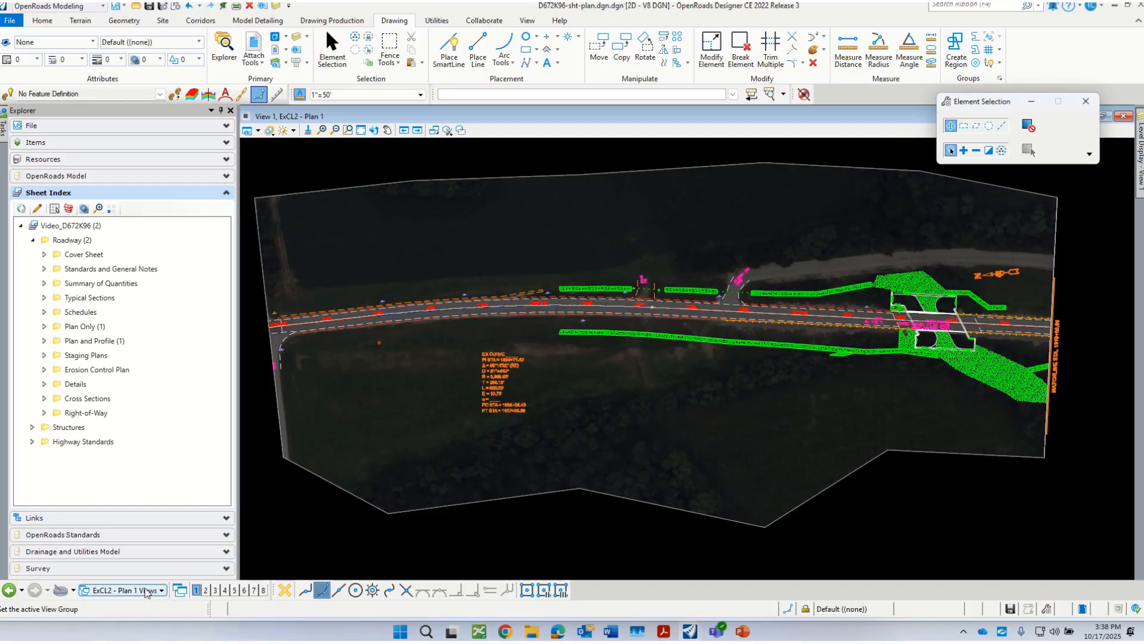
Step: Open the ExCL2 - Plan 1 [Sheet] view and examine the STA. 1015+00.00 matchlines of both plan strips against the border
click(145, 590)
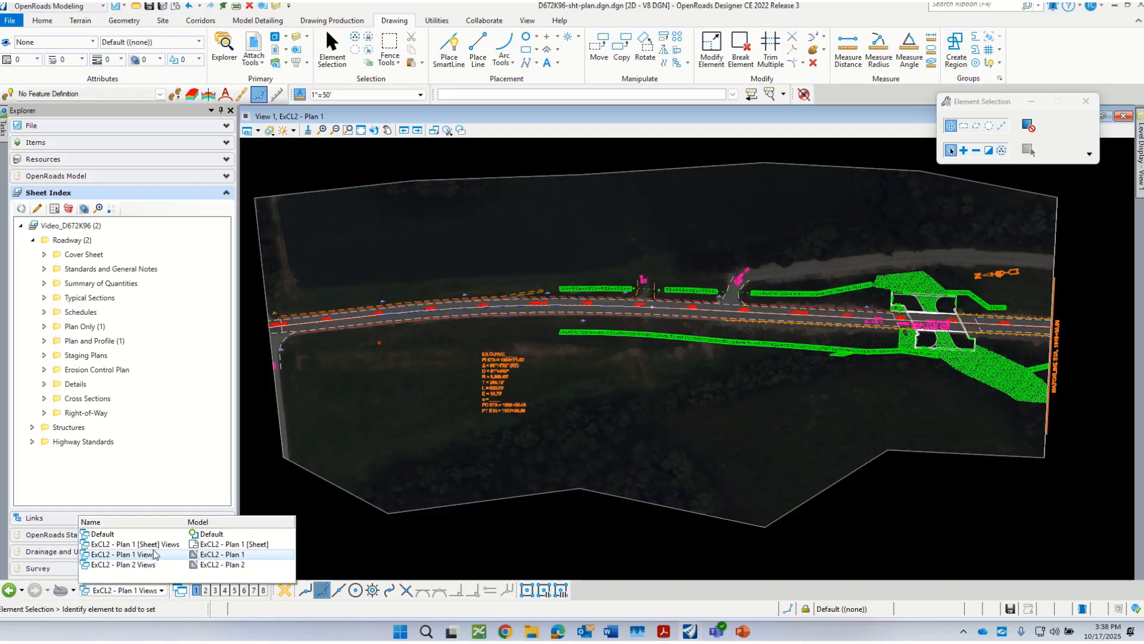
click(137, 544)
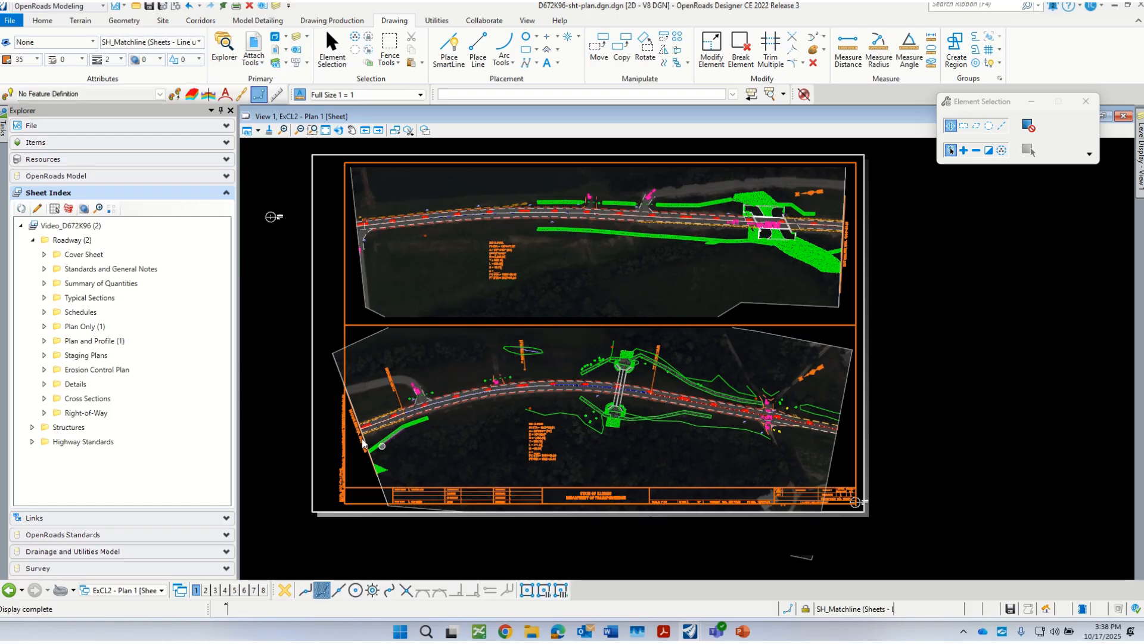
scroll(382, 444, up, 2)
scroll(381, 446, up, 2)
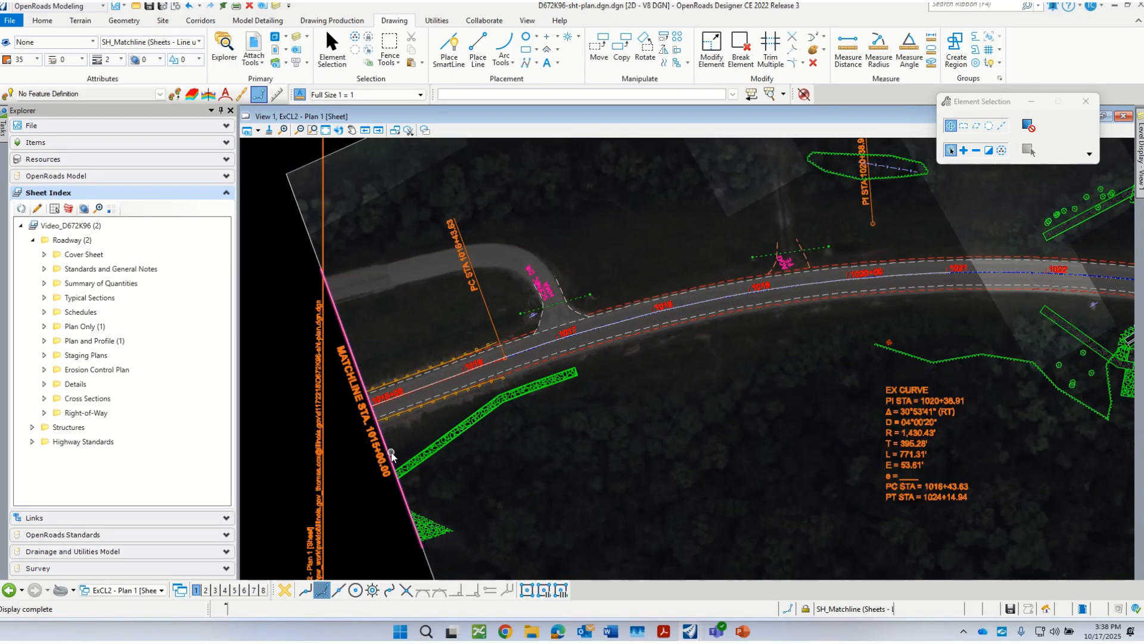
scroll(388, 450, down, 4)
scroll(394, 456, down, 1)
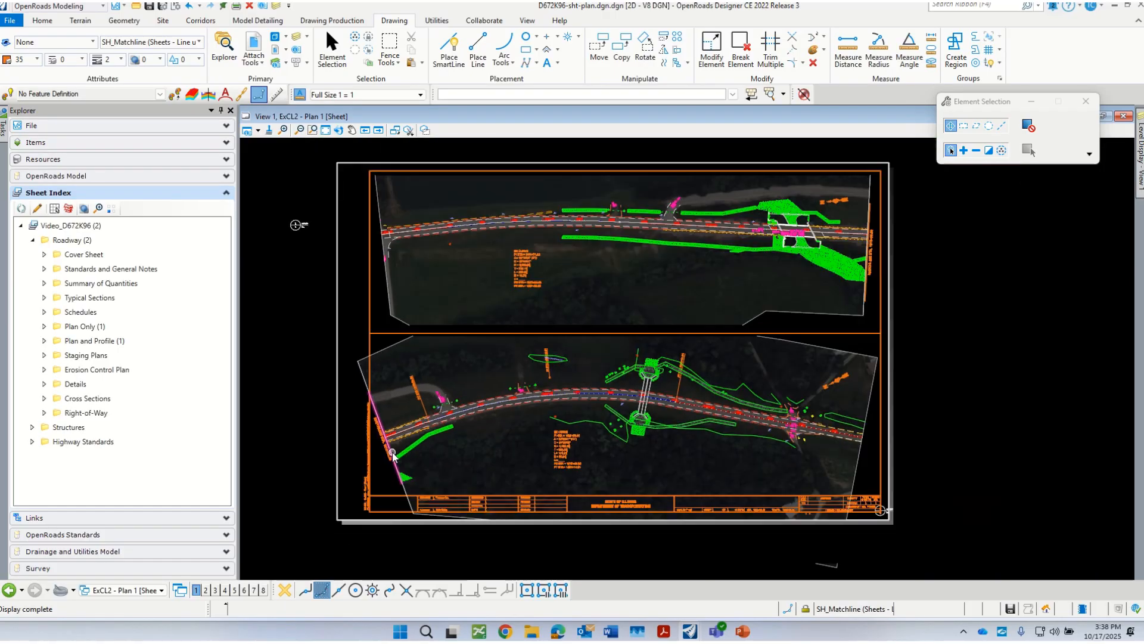
scroll(853, 247, up, 4)
scroll(814, 251, down, 3)
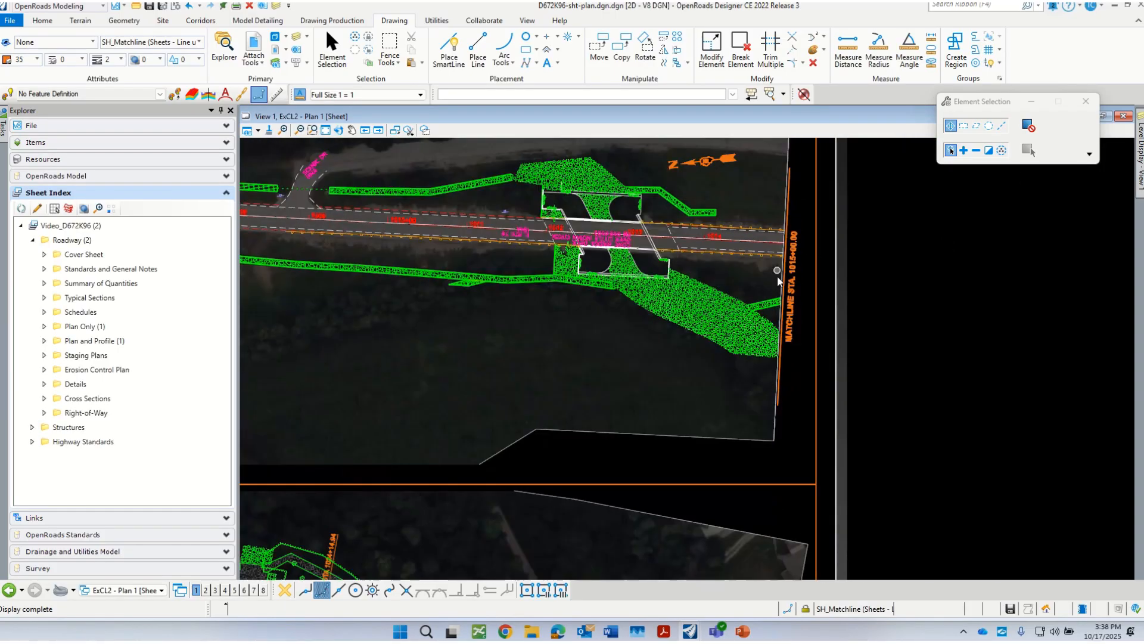
Step: In the ExCL2 - Plan 1 drawing, move the STA. 1015+00.00 matchline and its label clear of the plan, move them back onto the boundary's right edge, and deselect them
click(143, 592)
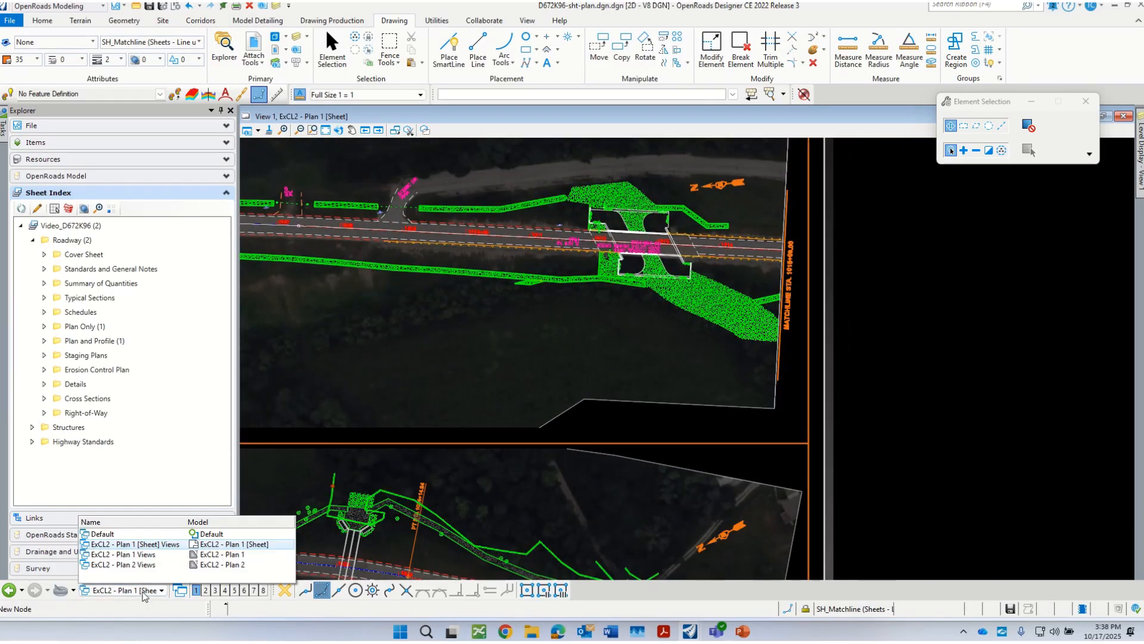
click(153, 554)
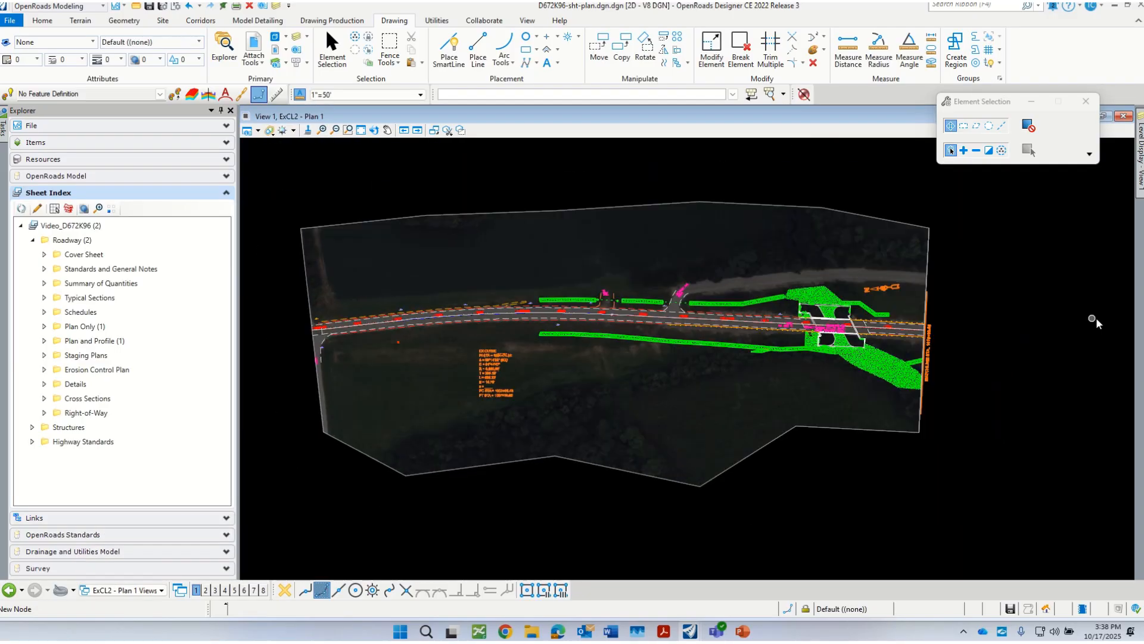
scroll(993, 341, up, 5)
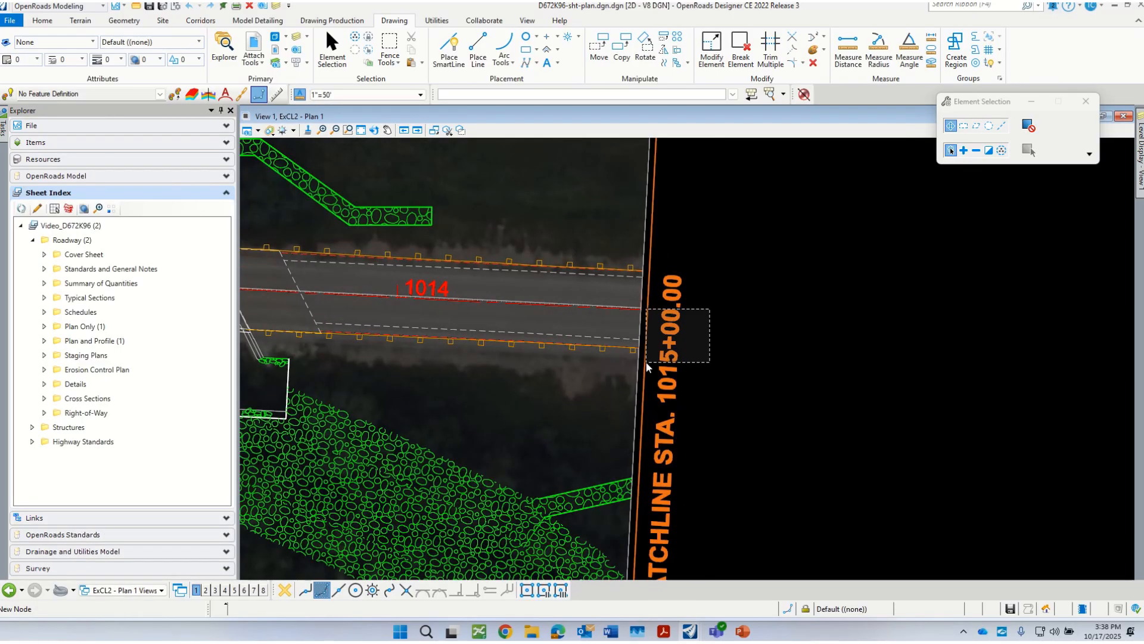
click(642, 364)
right_click(718, 401)
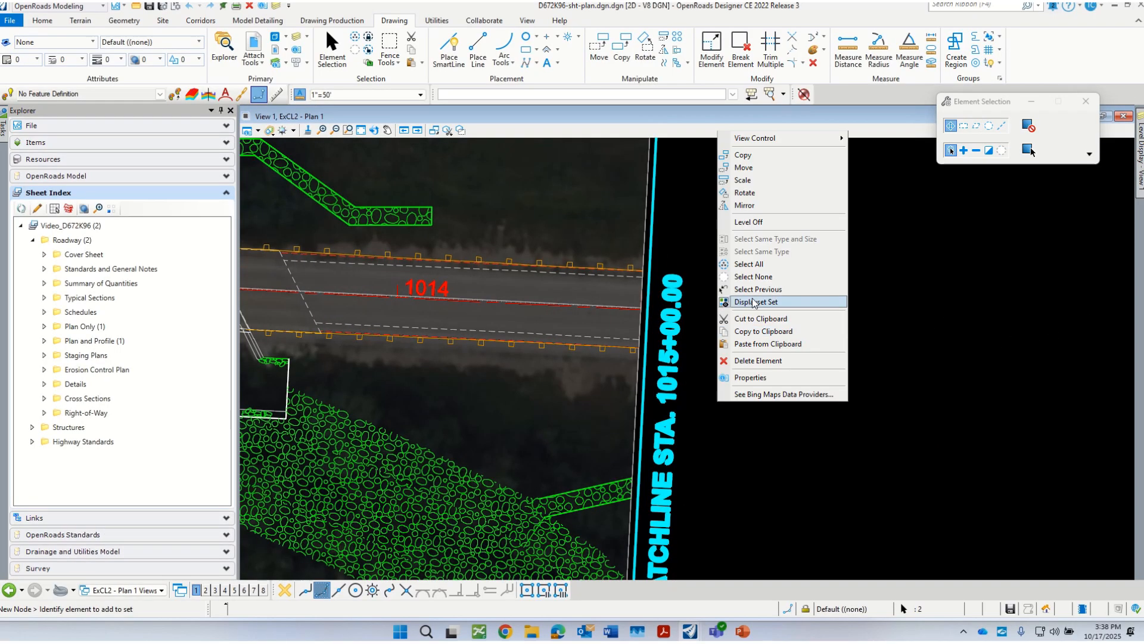
click(744, 167)
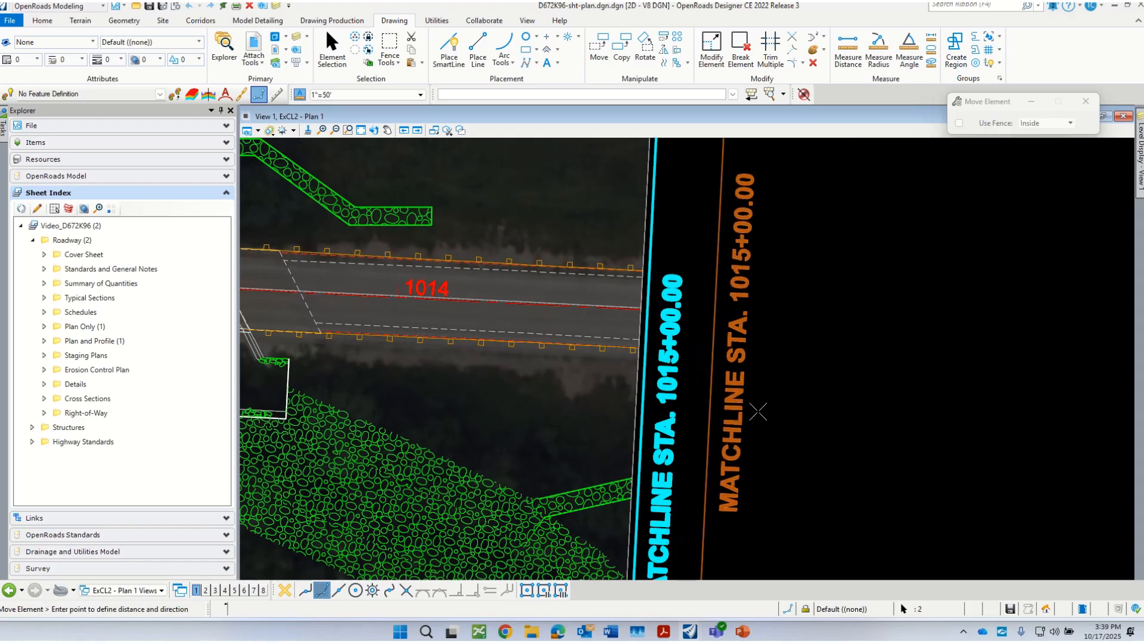
scroll(758, 411, down, 3)
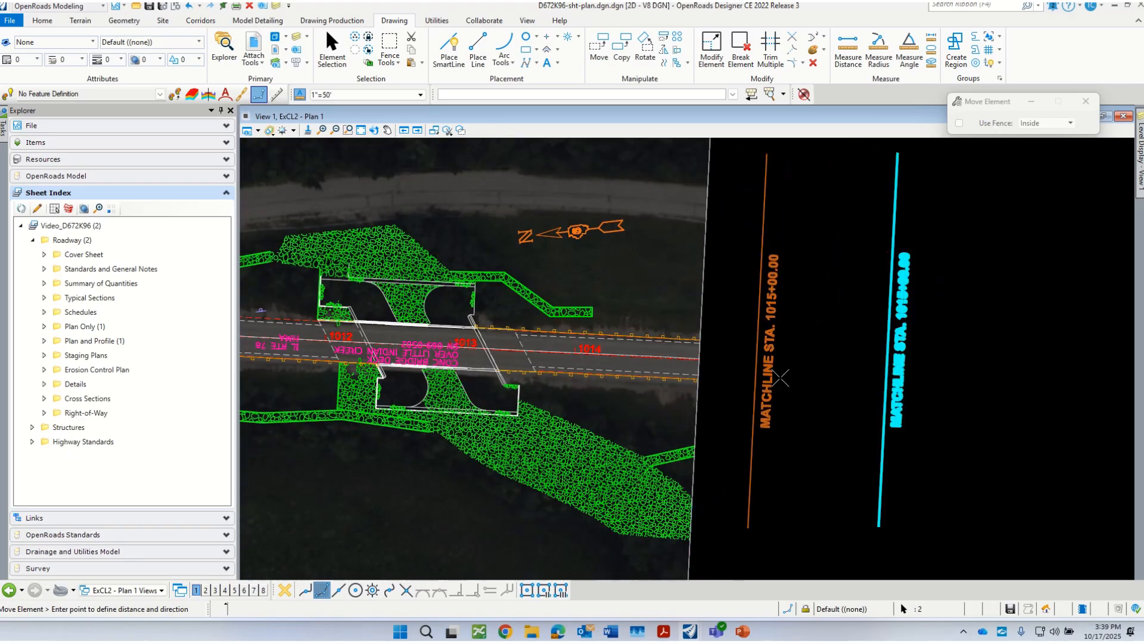
scroll(780, 377, up, 4)
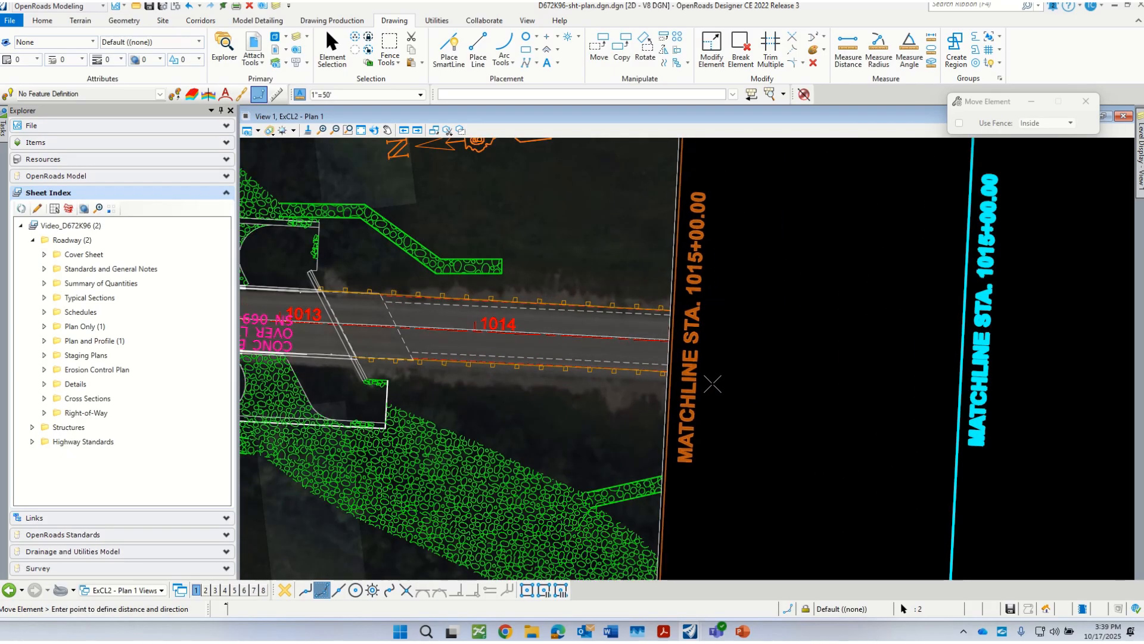
click(737, 409)
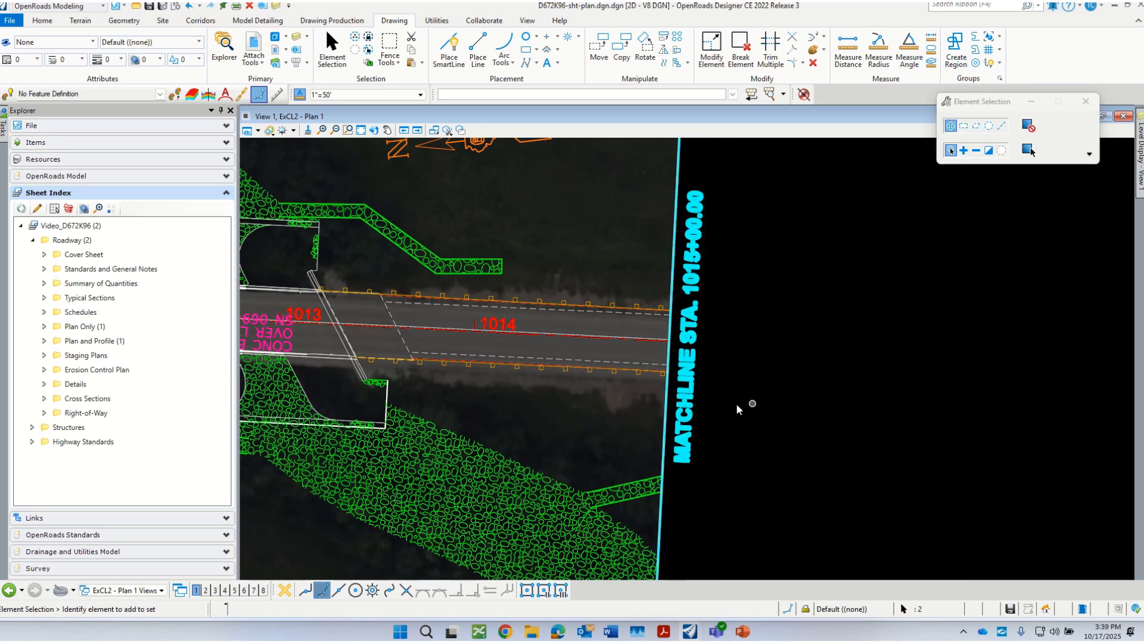
scroll(569, 422, down, 4)
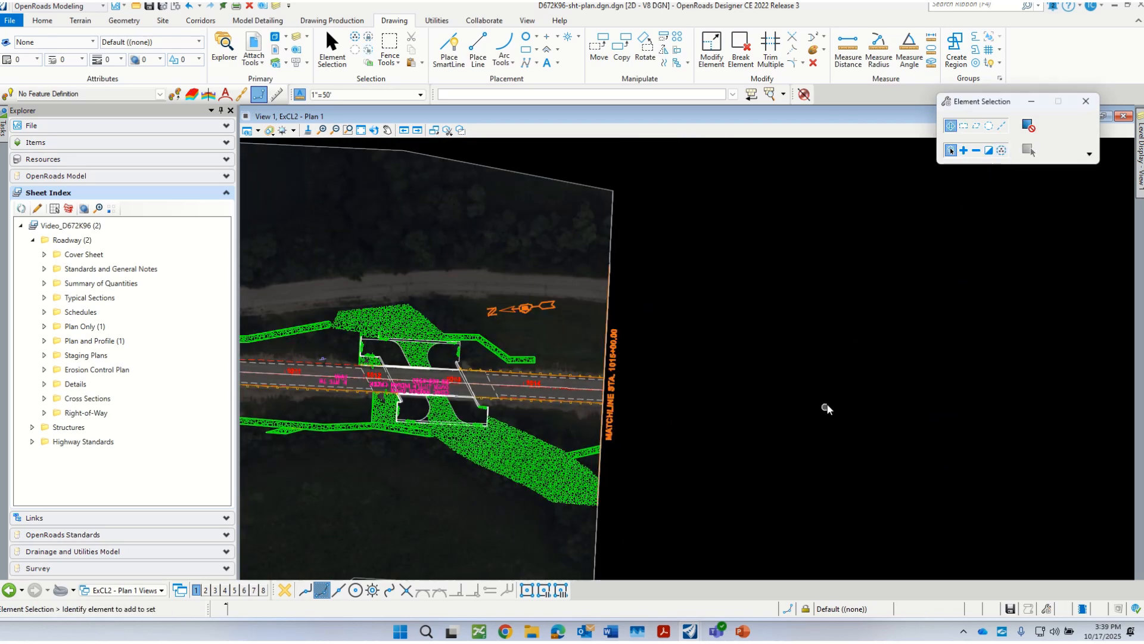
scroll(826, 406, down, 5)
scroll(761, 384, up, 6)
scroll(760, 381, down, 5)
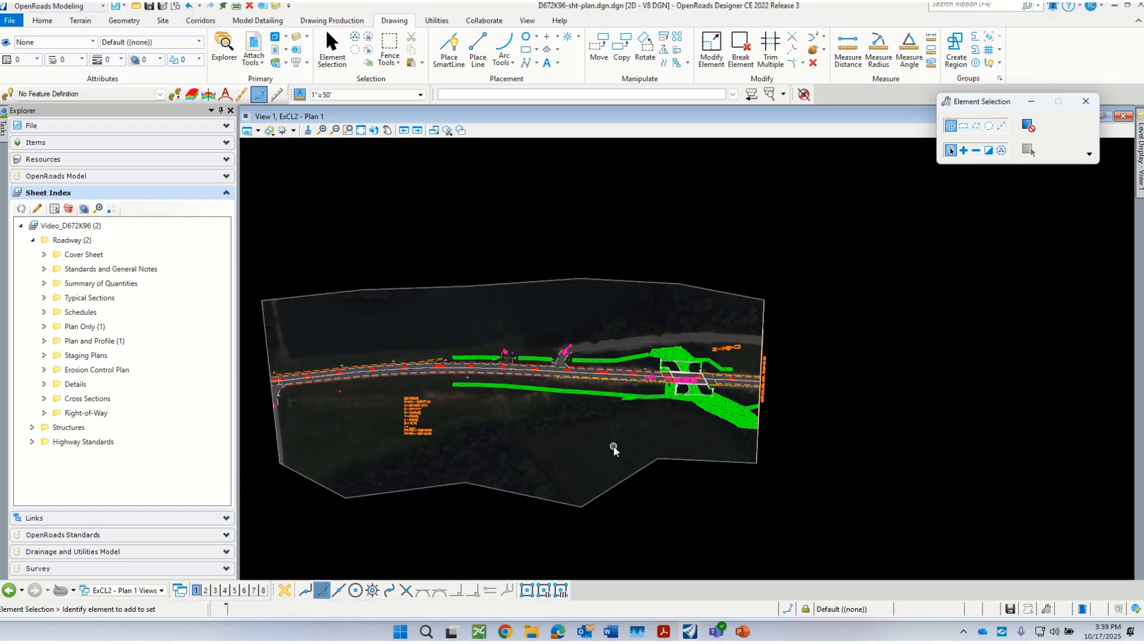
Step: Return to the ExCL2 - Plan 1 [Sheet] view and place a block fence around the title block and the area below the sheet
click(133, 591)
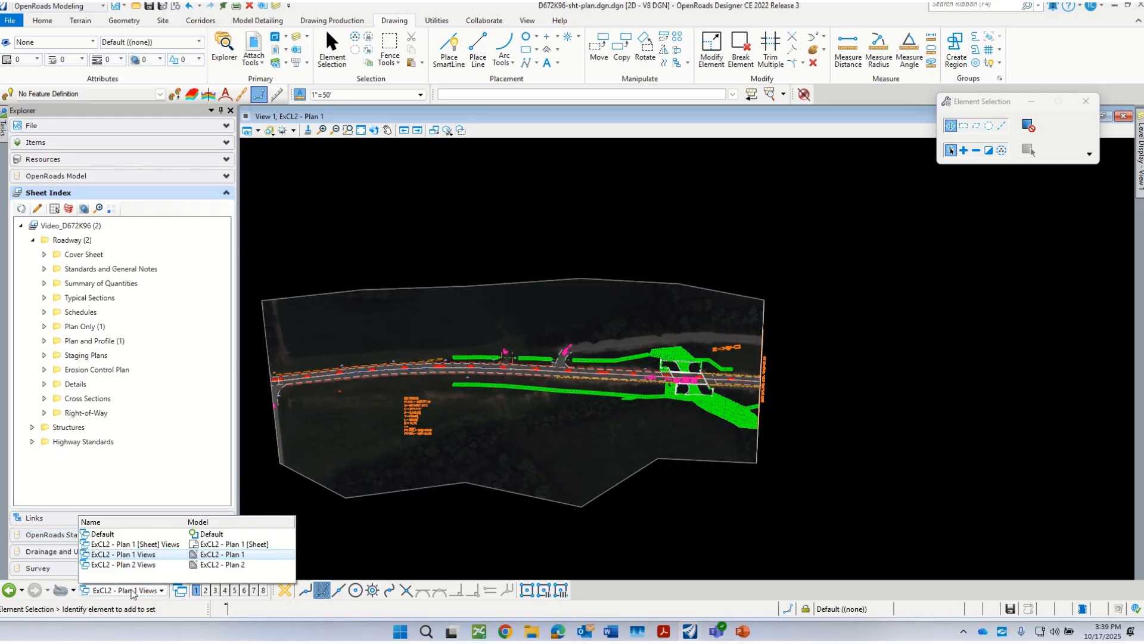
click(134, 544)
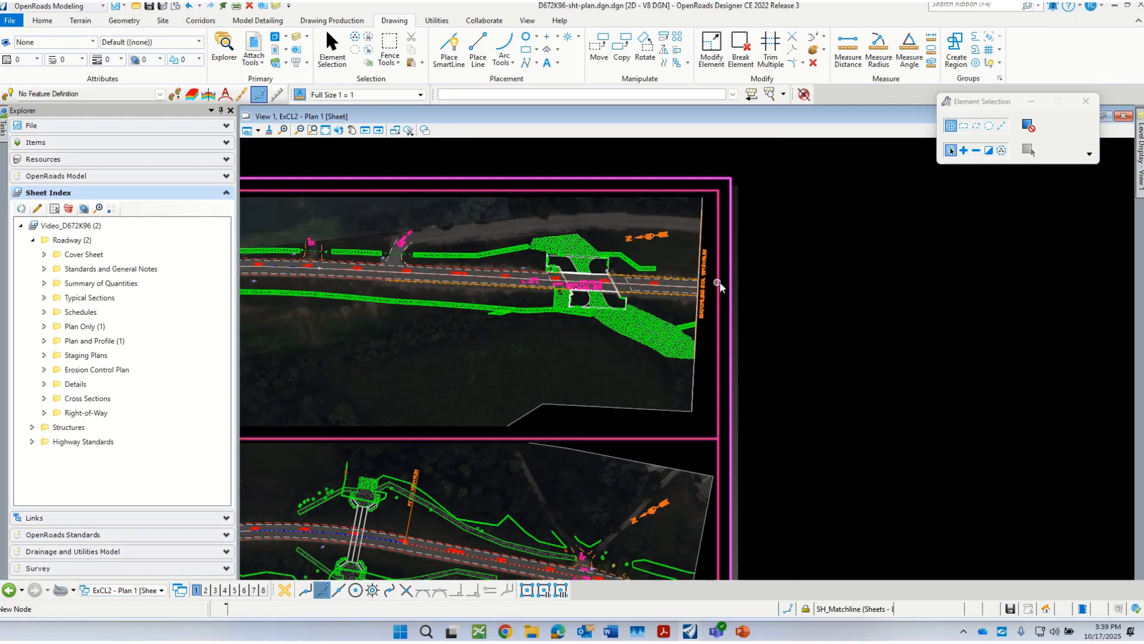
scroll(721, 283, down, 5)
scroll(578, 424, up, 3)
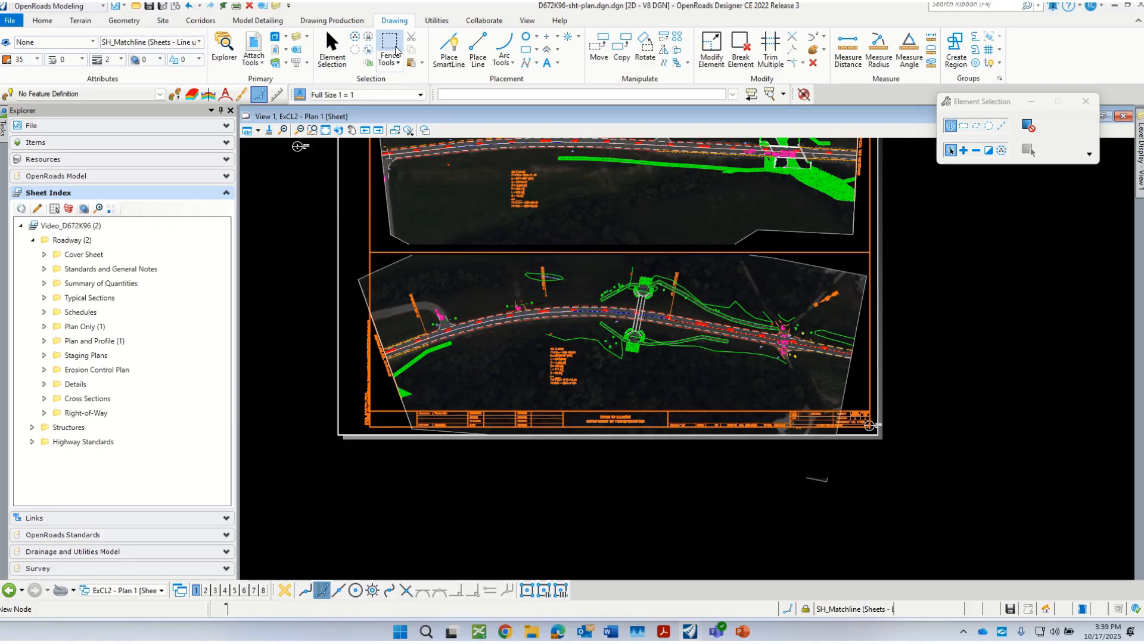
click(394, 48)
click(944, 532)
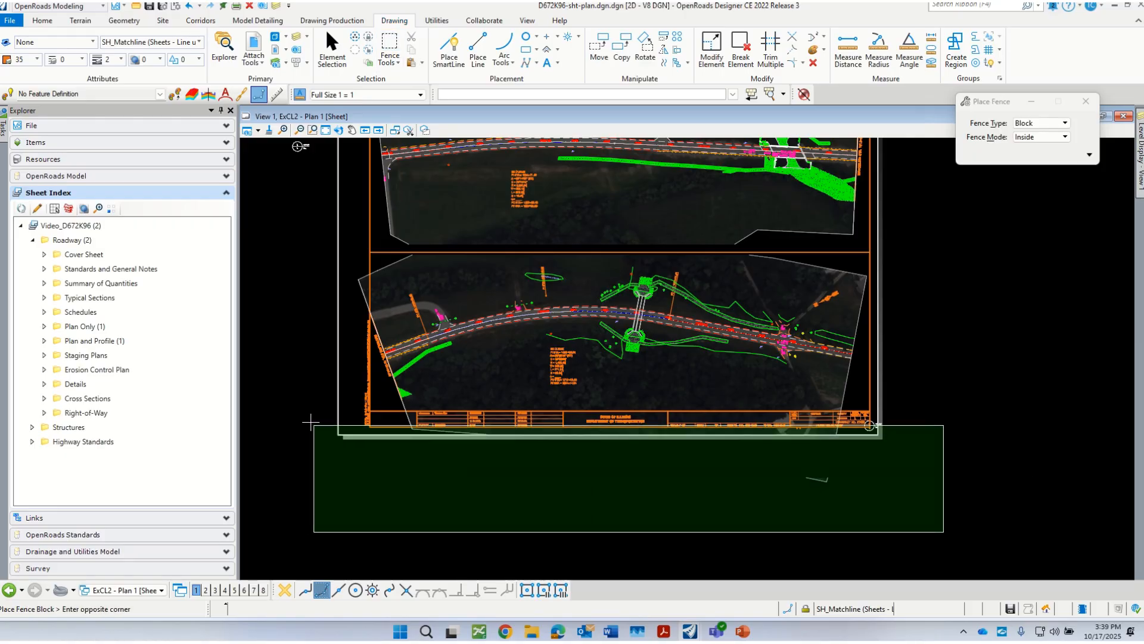
click(317, 408)
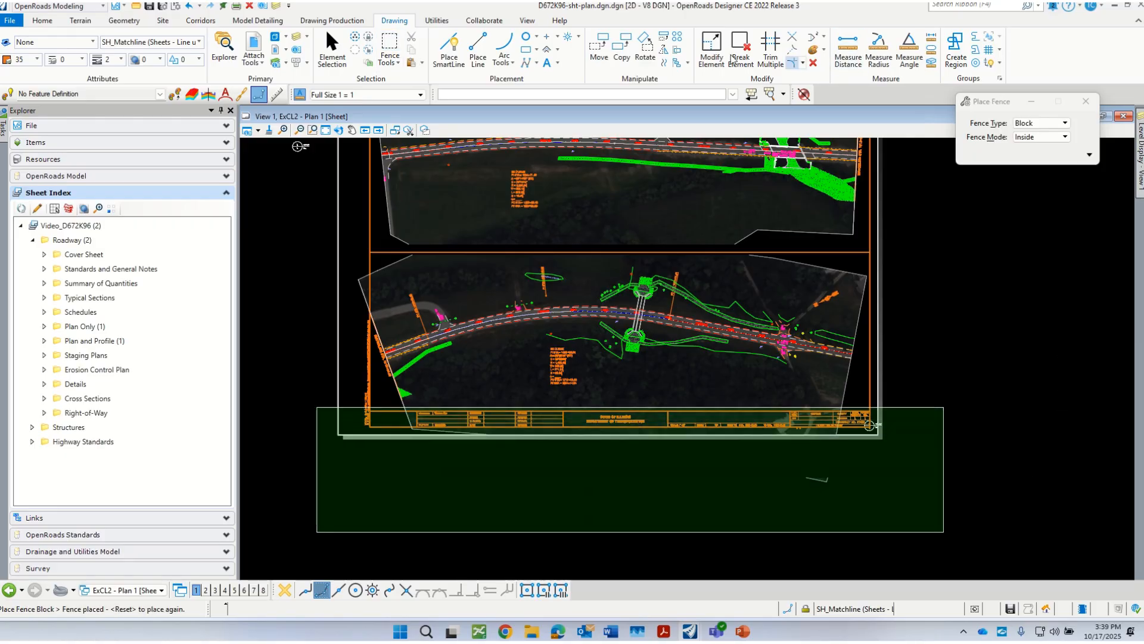
Step: Mask the ExCL2 - Plan 2 reference within the fence so the lower plan strip ends above the title block, and clear the fence
click(253, 45)
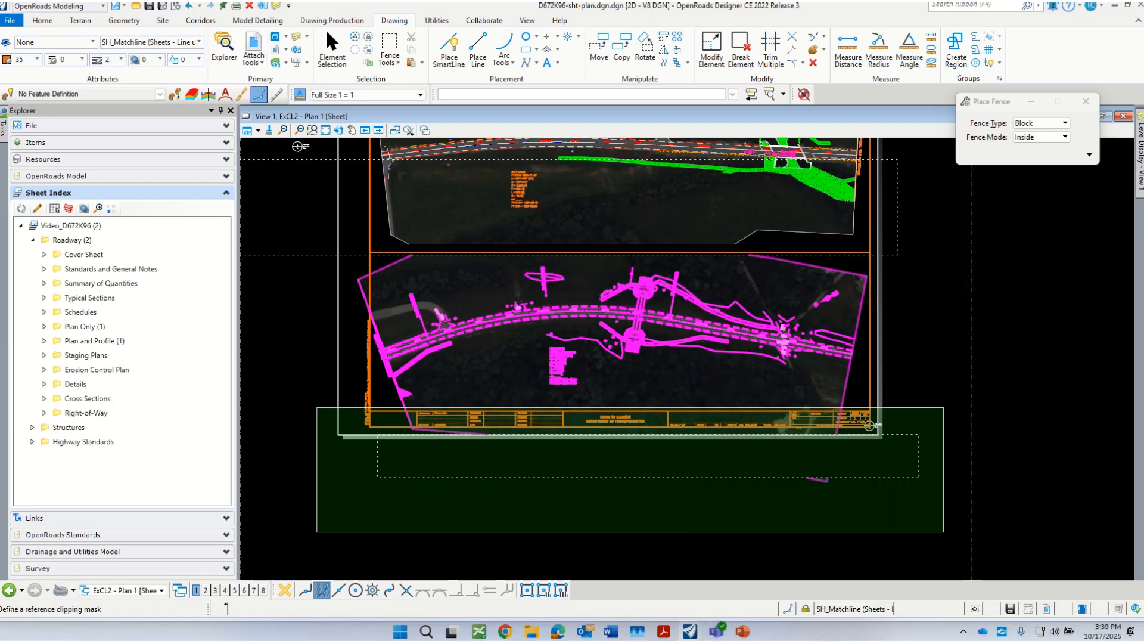
click(820, 504)
click(821, 460)
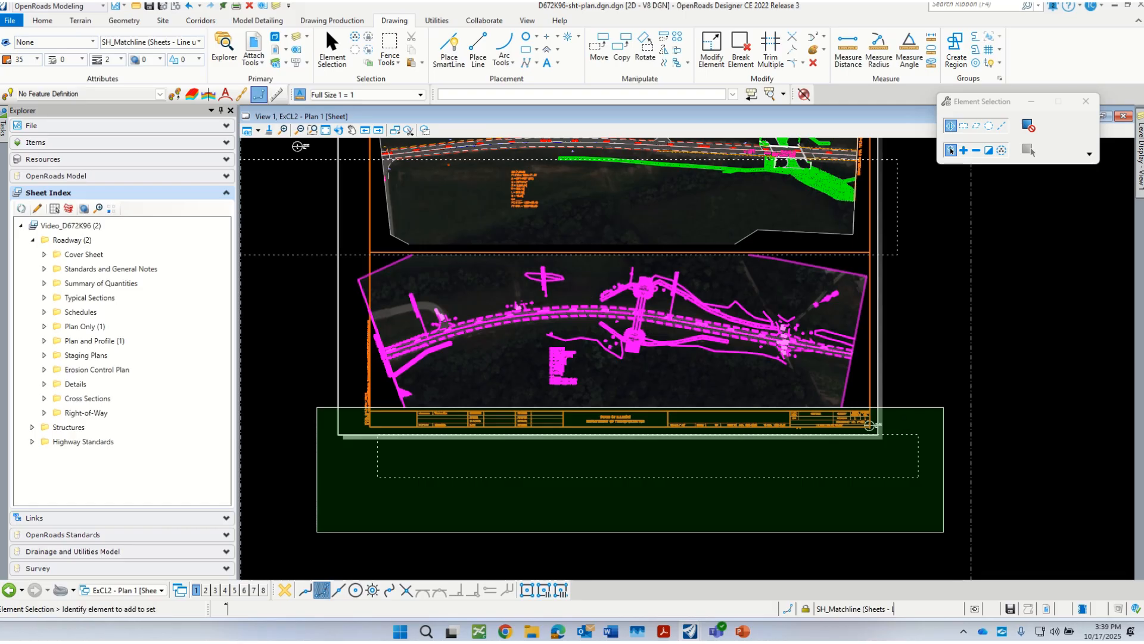
scroll(906, 444, up, 2)
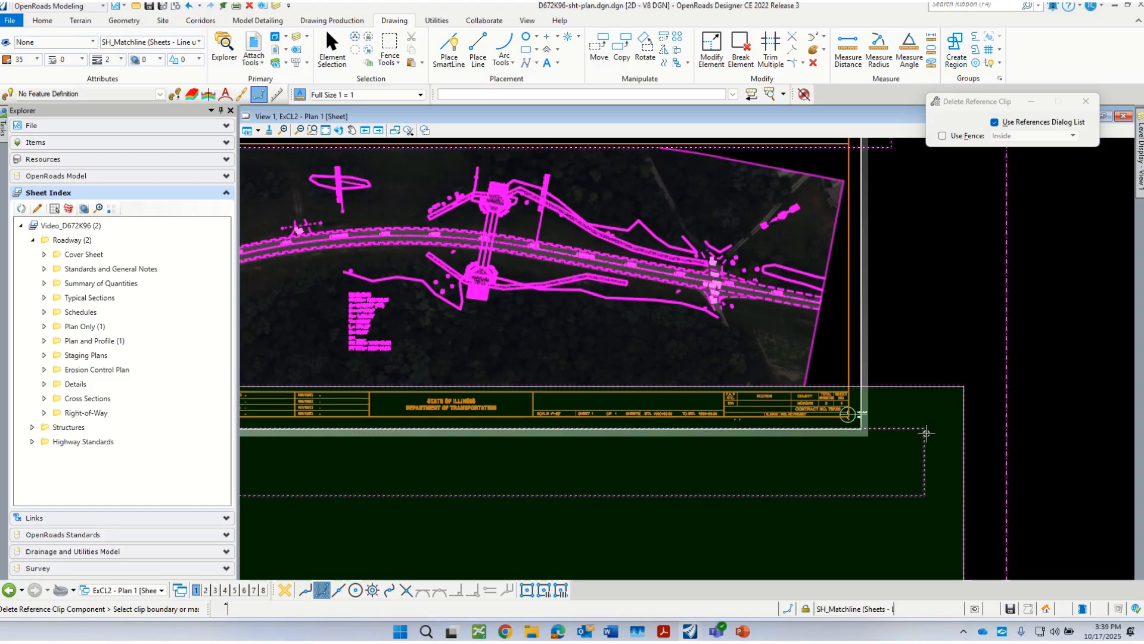
scroll(770, 447, down, 3)
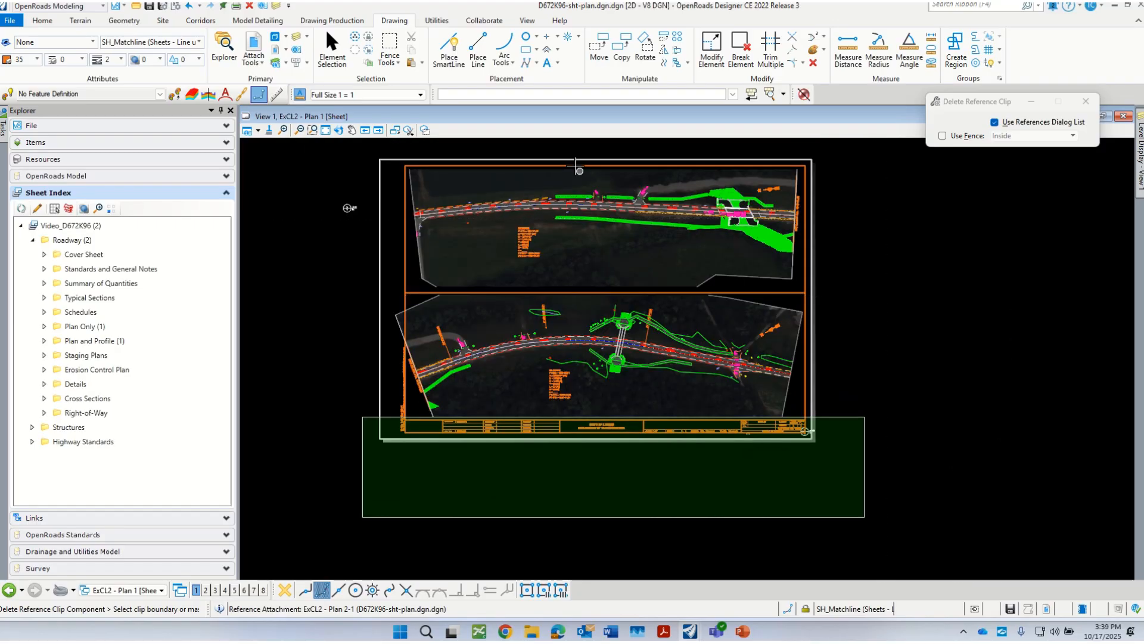
click(390, 45)
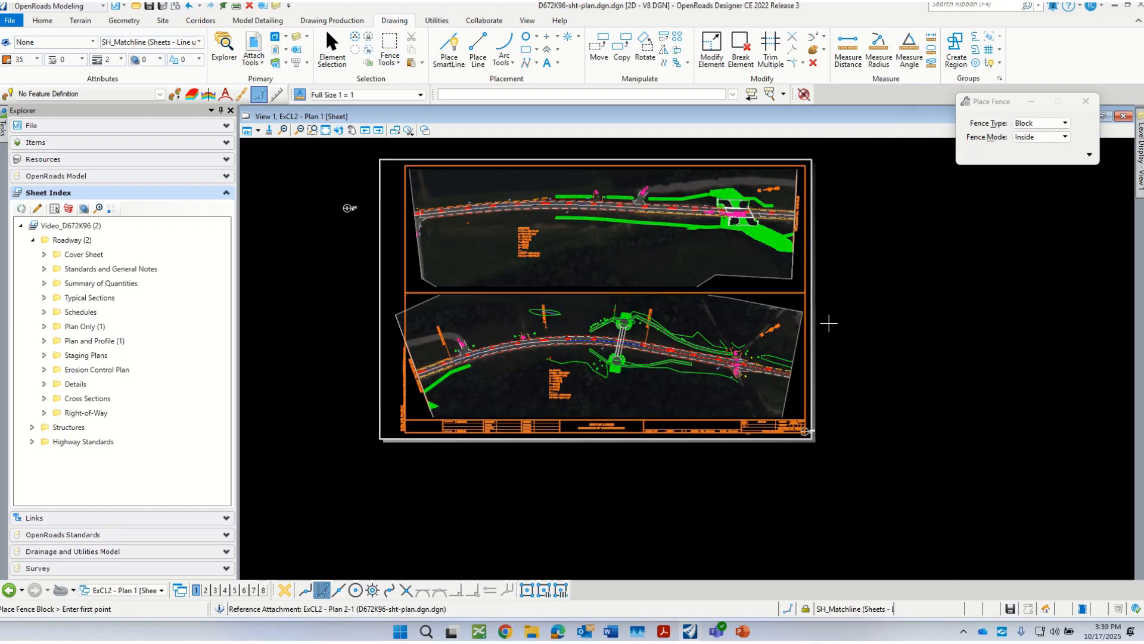
Step: Examine both plan strips on the sheet, checking their fit within the border and above the title block
scroll(829, 323, up, 2)
scroll(597, 387, down, 2)
scroll(464, 380, down, 1)
scroll(308, 364, up, 1)
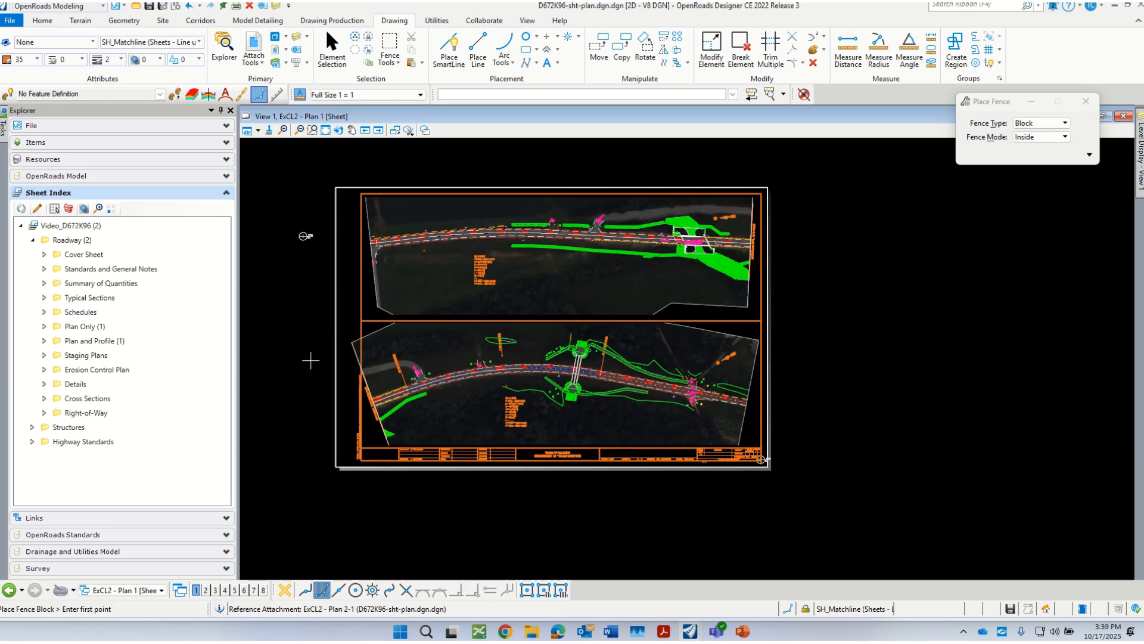
scroll(655, 301, up, 2)
scroll(717, 425, down, 1)
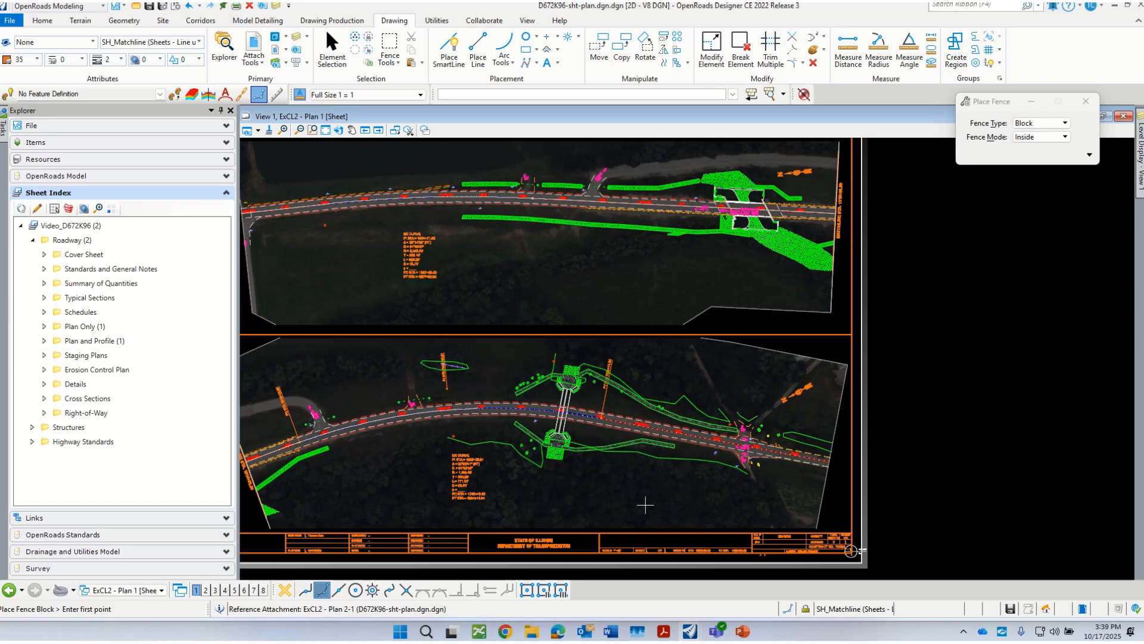
scroll(688, 501, down, 1)
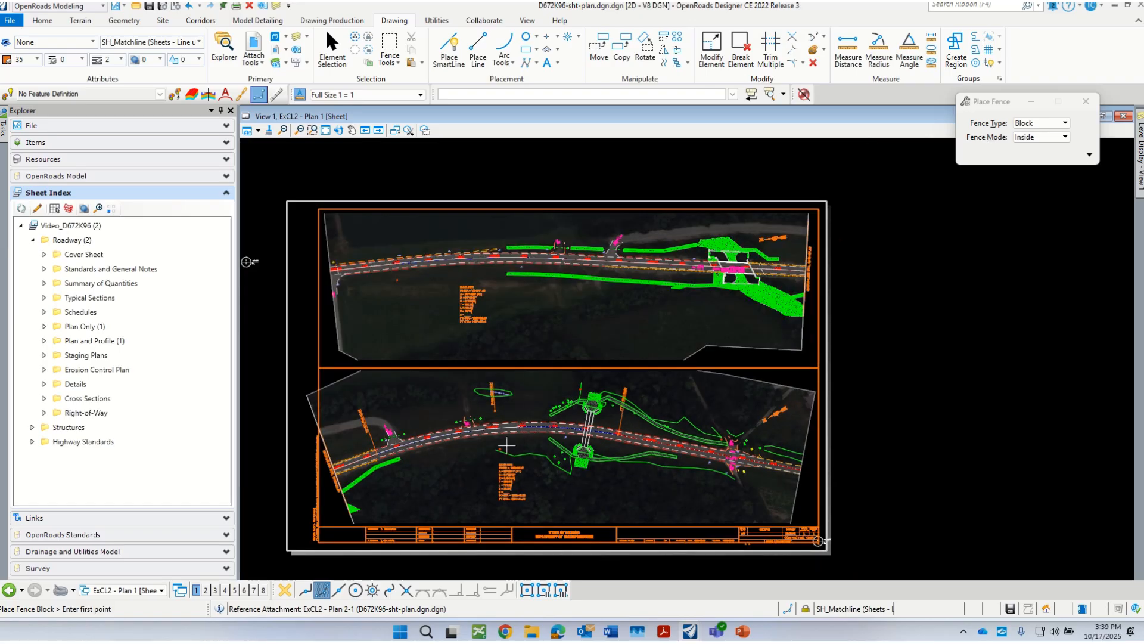
scroll(621, 473, down, 1)
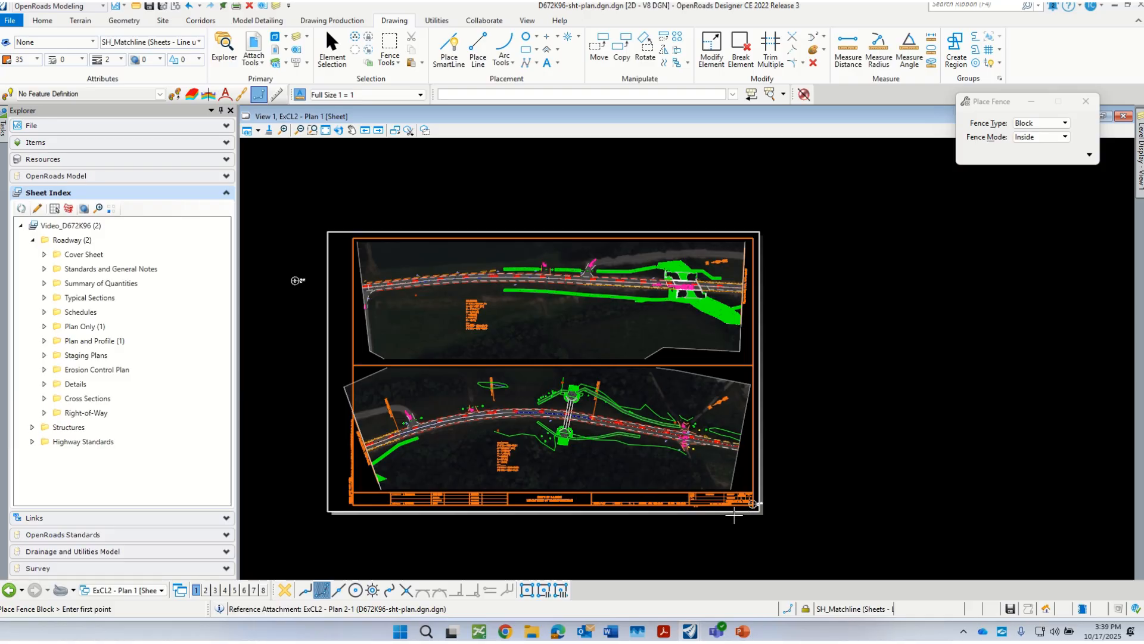
scroll(659, 501, up, 2)
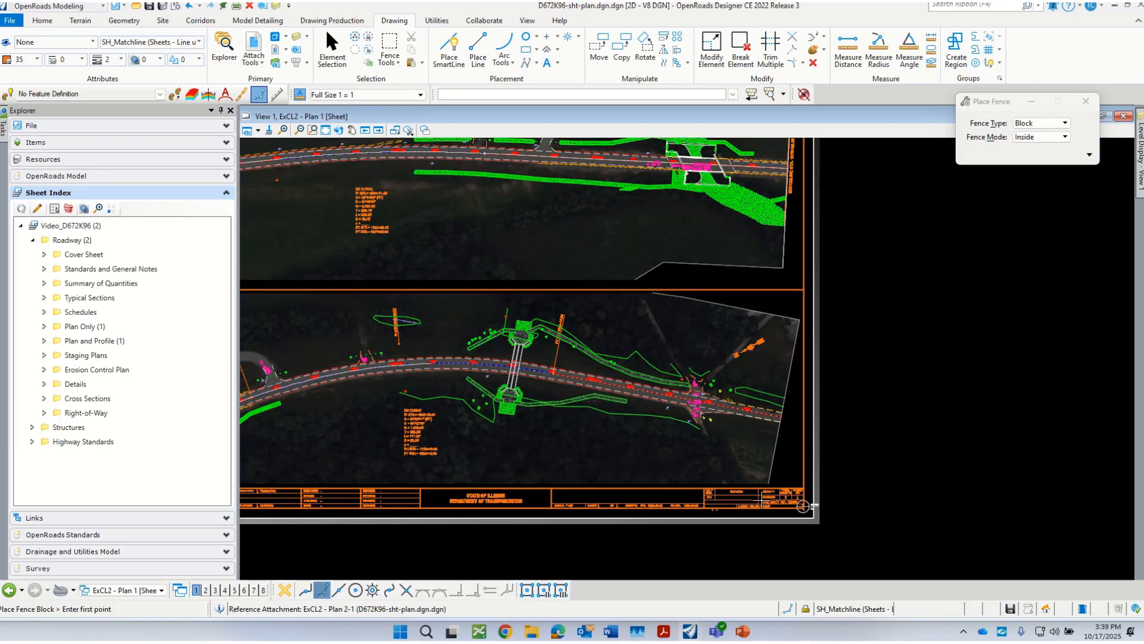
Step: Expand the Plan Only and Plan and Profile folders in the sheet index and open the properties of the Plan and Profile sheet ExCL2 - Plan 1
click(44, 326)
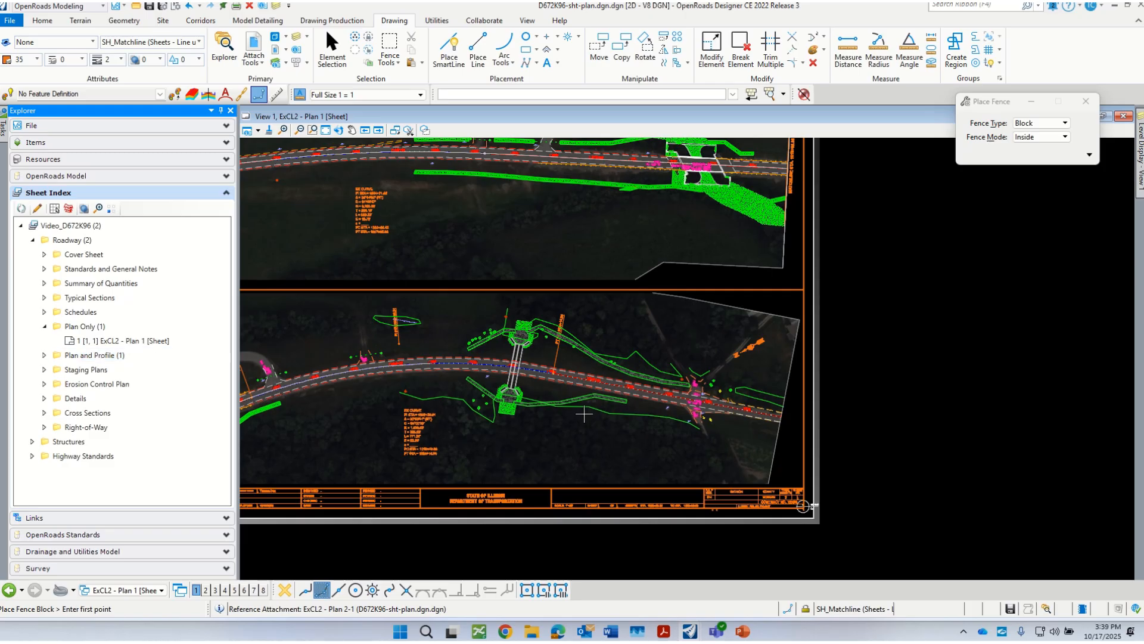
scroll(722, 491, up, 2)
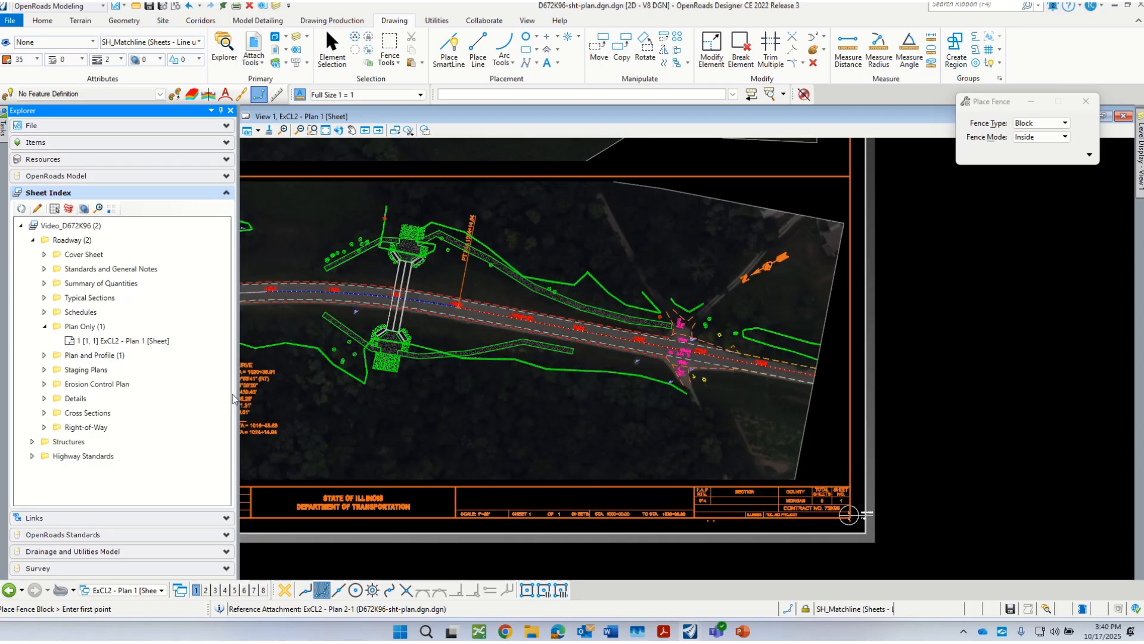
click(44, 355)
click(137, 370)
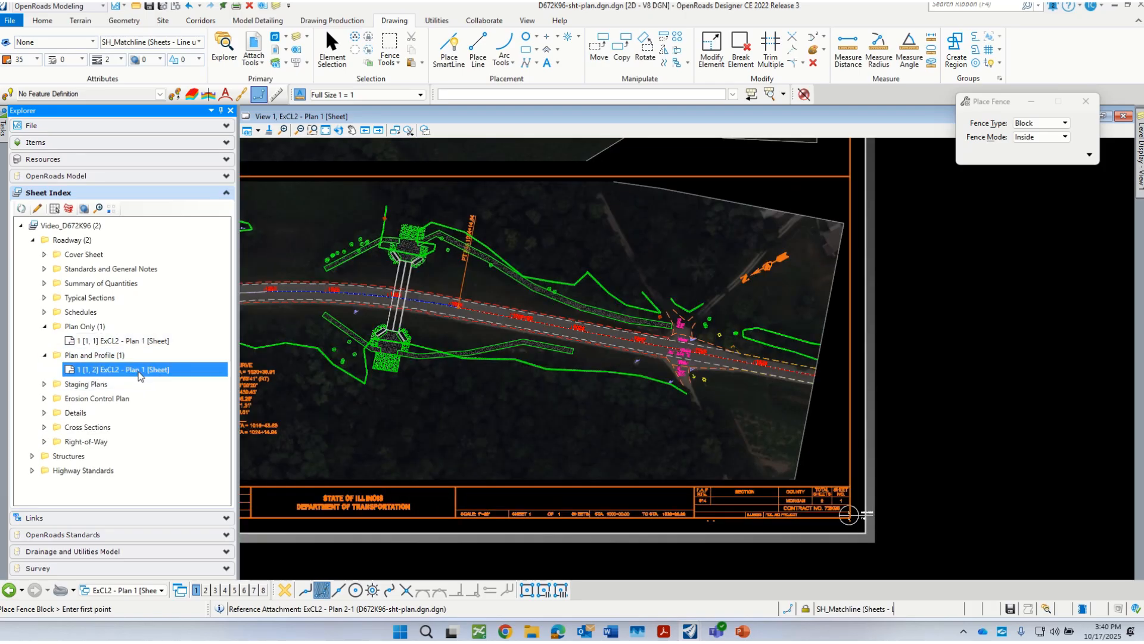
right_click(137, 371)
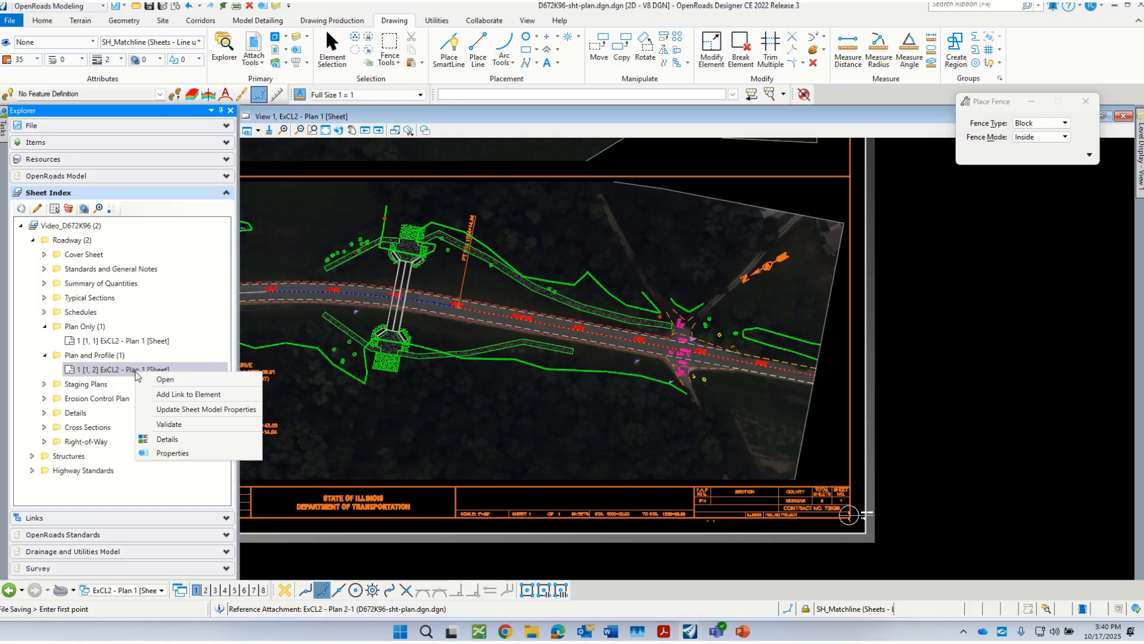
click(178, 452)
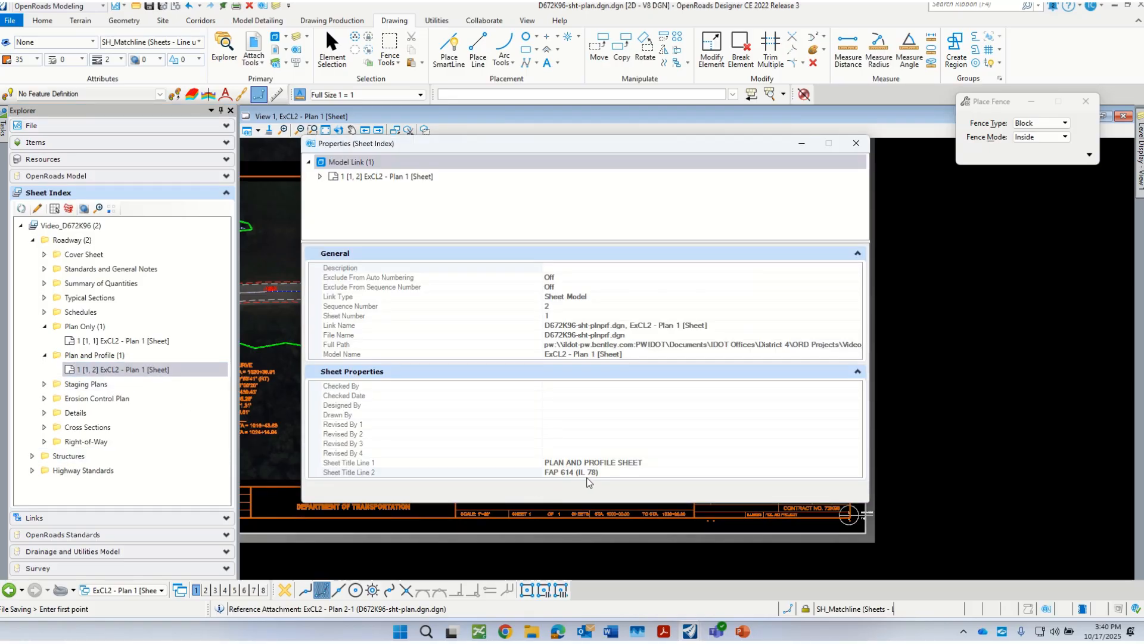
Step: Copy the Sheet Title Line 2 text, FAP 614 (IL 78), from the Plan and Profile sheet's properties
click(593, 473)
click(599, 474)
right_click(563, 475)
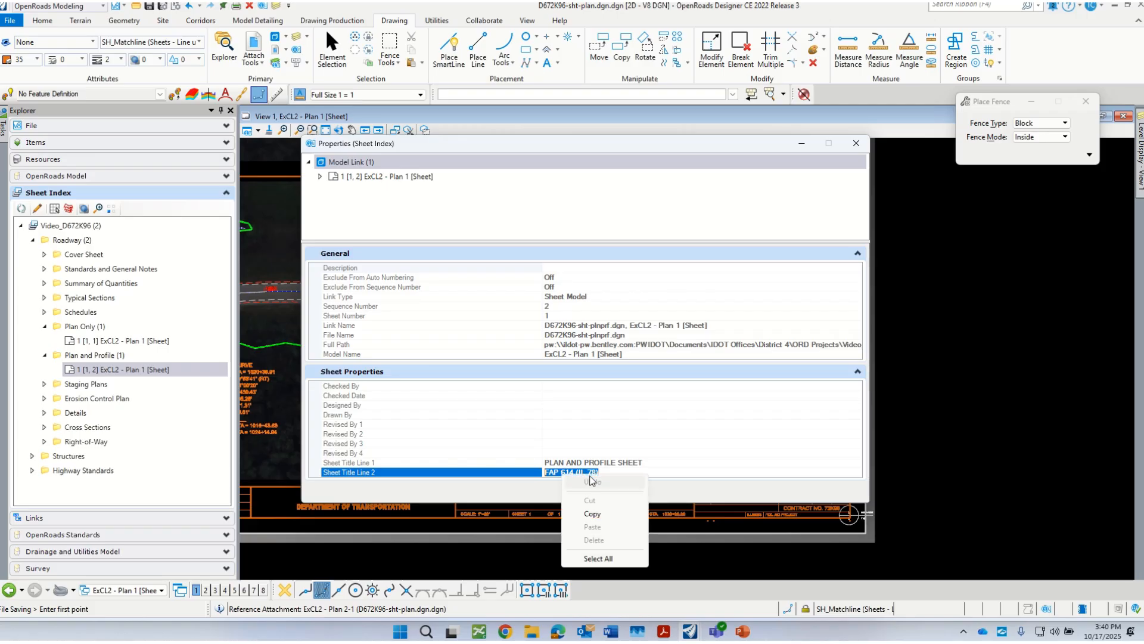
click(593, 514)
Step: Show the properties of the Plan Only sheet ExCL2 - Plan 1 and try to paste the copied text into Sheet Title Line 2
click(134, 342)
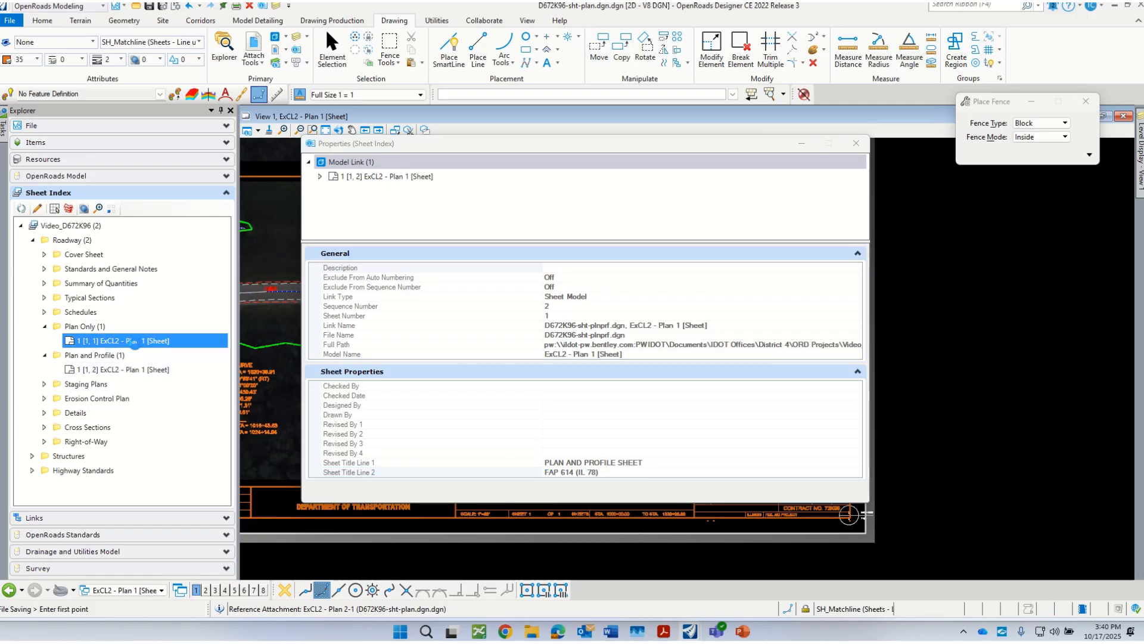
click(558, 472)
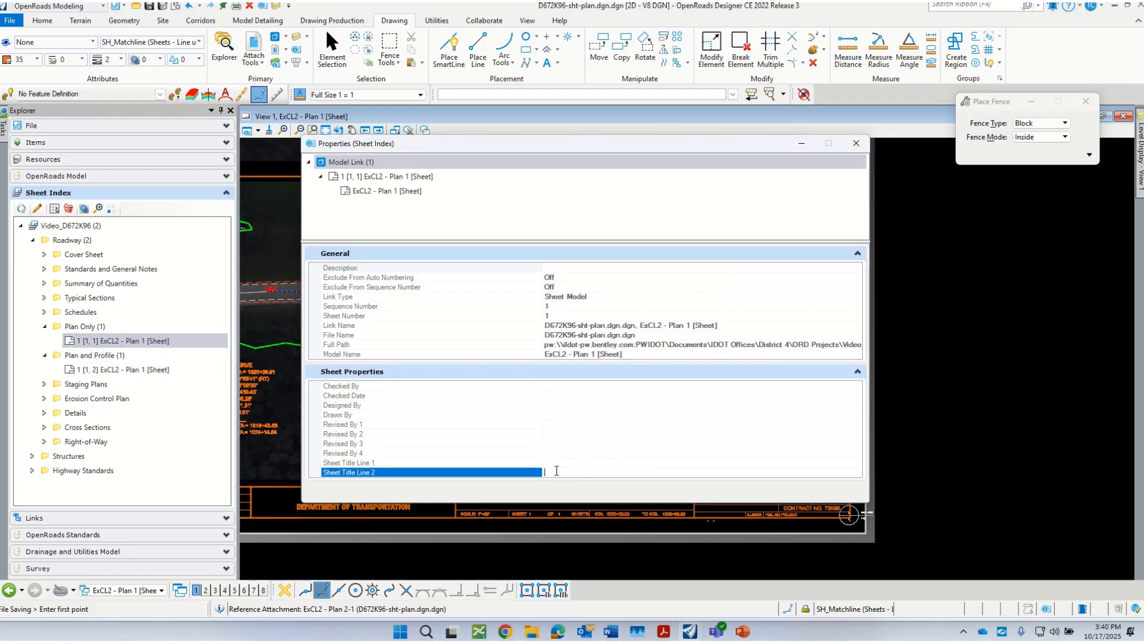
right_click(557, 472)
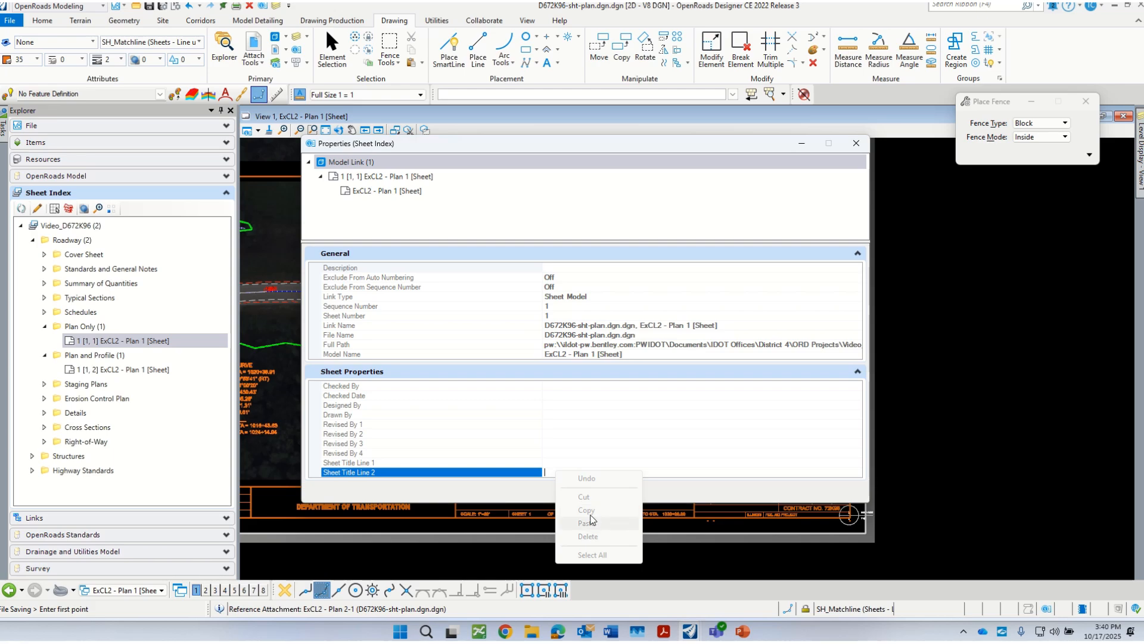
click(546, 472)
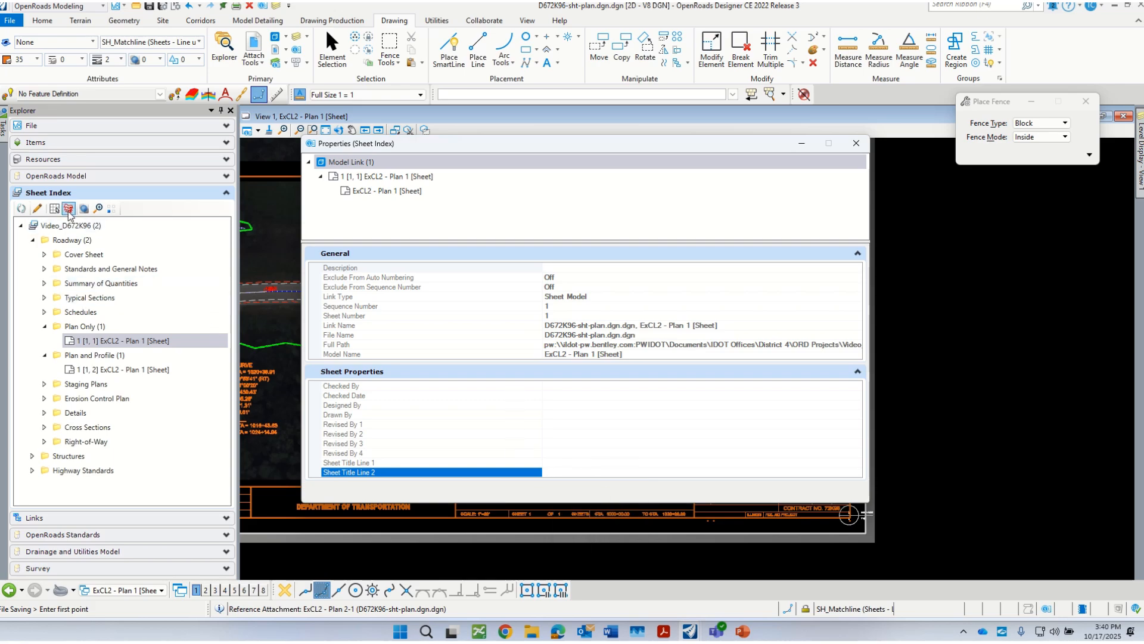
Step: Make the sheet index editable and paste FAP 614 (IL 78) into Sheet Title Line 2 of the Plan Only sheet
click(37, 208)
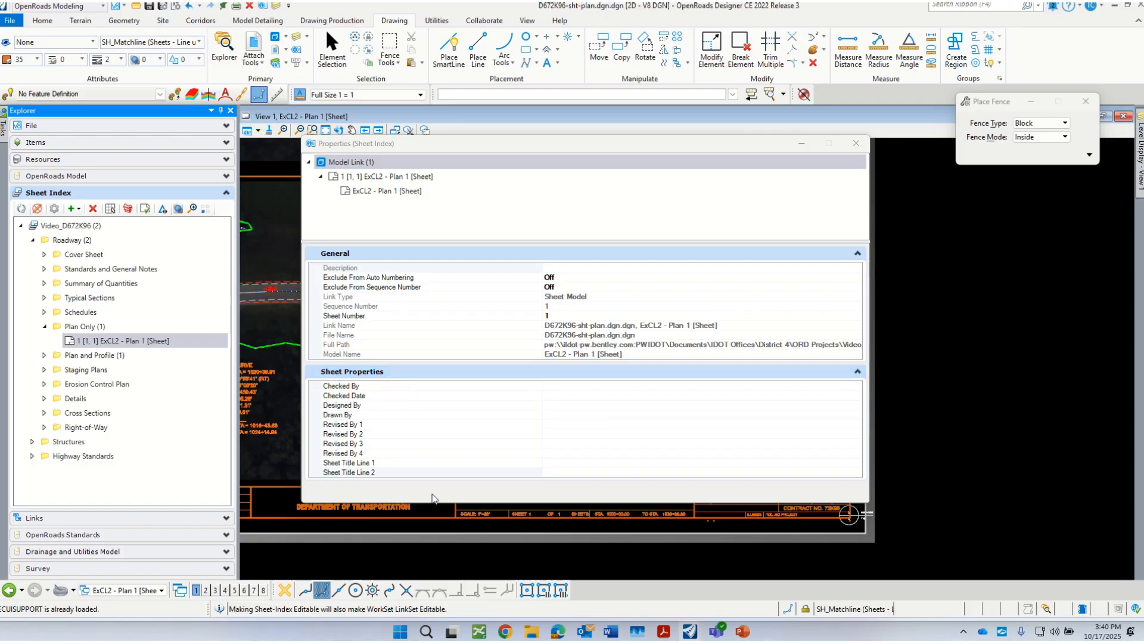
click(562, 472)
right_click(560, 472)
click(597, 523)
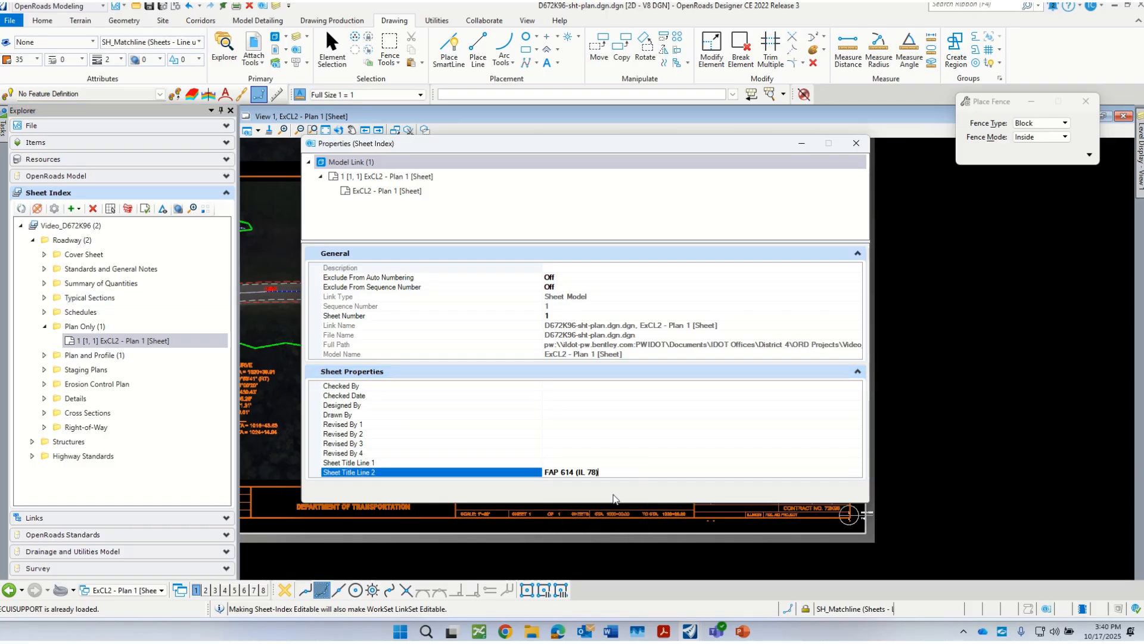
Step: Set Sheet Title Line 1 of the Plan Only sheet to PLAN SHEET and close the sheet properties
click(566, 462)
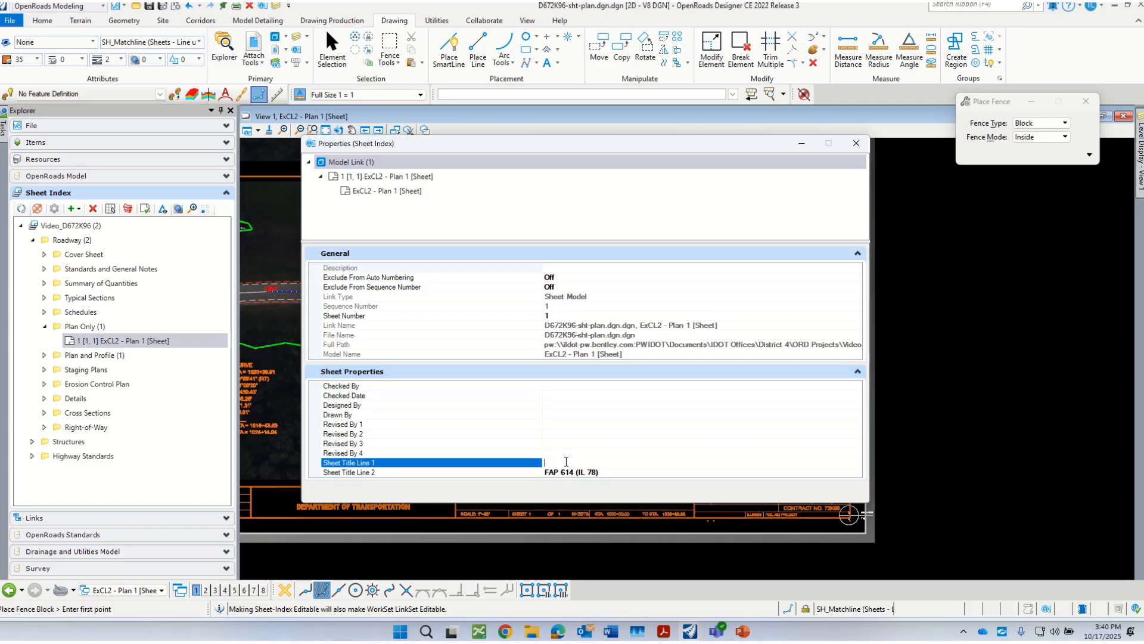
text(LAN)
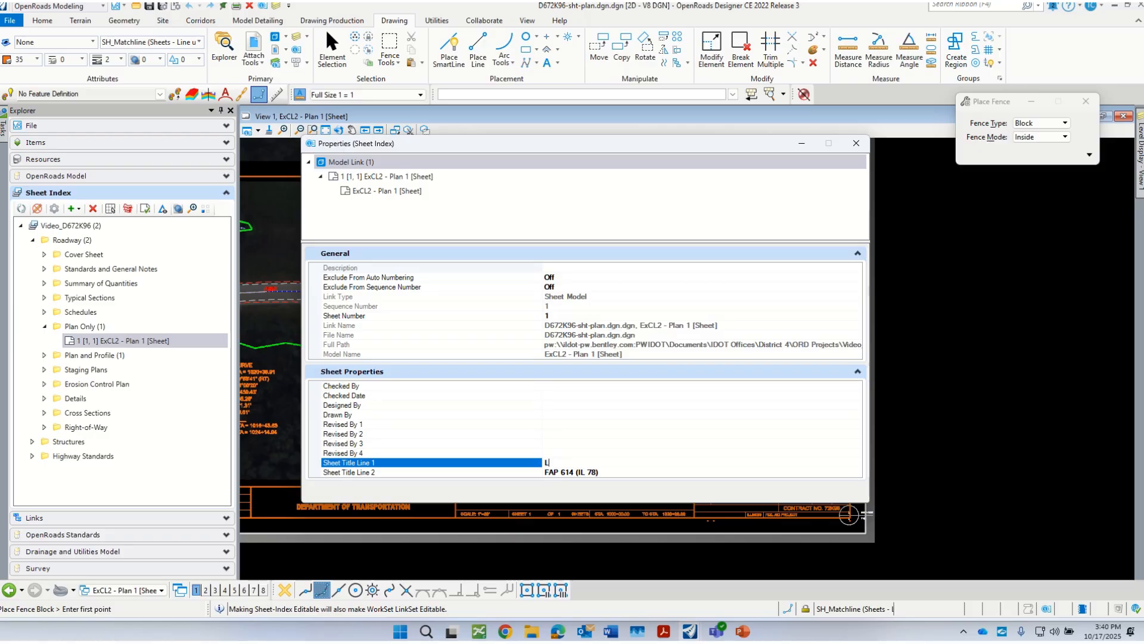
key(BackSpace)
key(BackSpace)
key(BackSpace)
text(PLA)
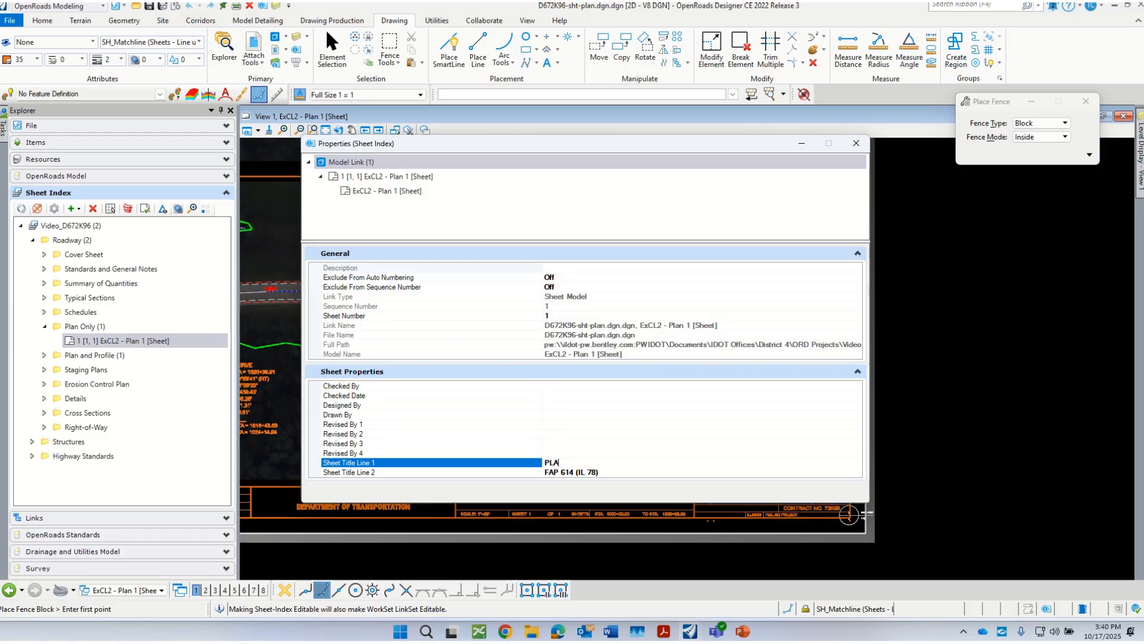
text(N SHEET)
click(428, 435)
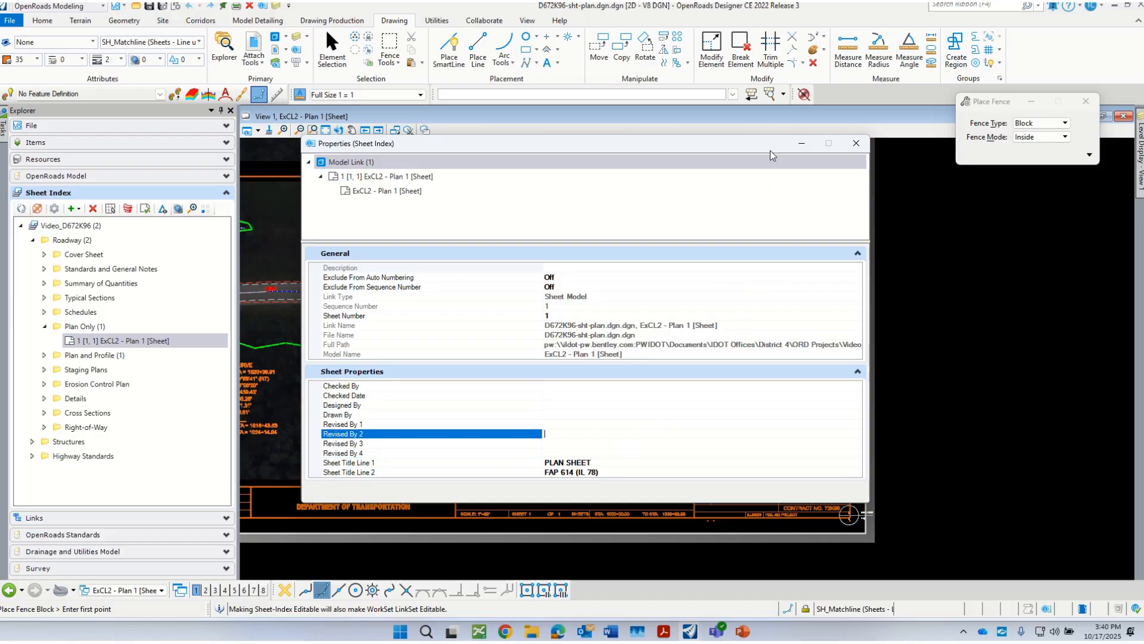
click(858, 145)
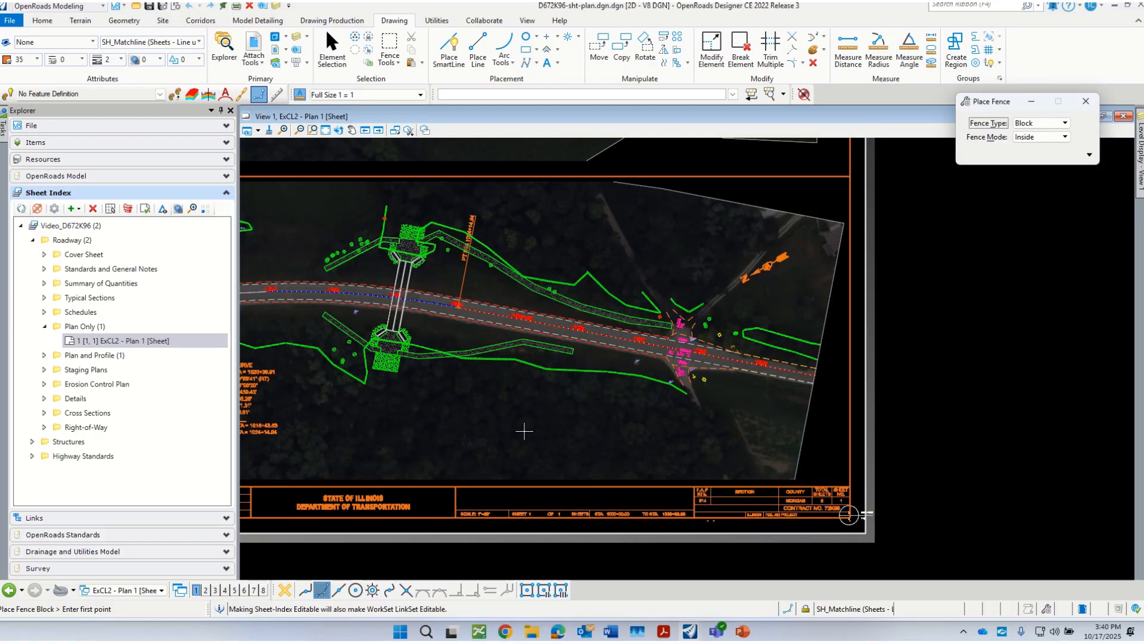
Step: Check the title lines in the title block, look at the Plan Only sheet's update option in the sheet index, and review the whole sheet
scroll(545, 435, down, 1)
scroll(570, 568, up, 1)
scroll(586, 483, up, 2)
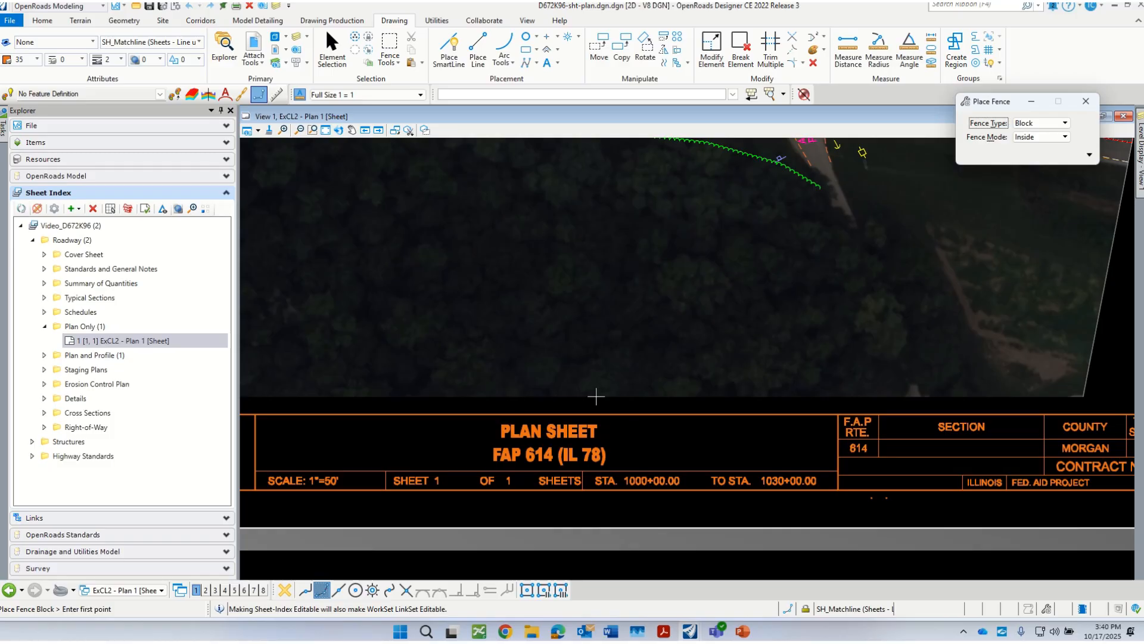
click(155, 339)
right_click(155, 337)
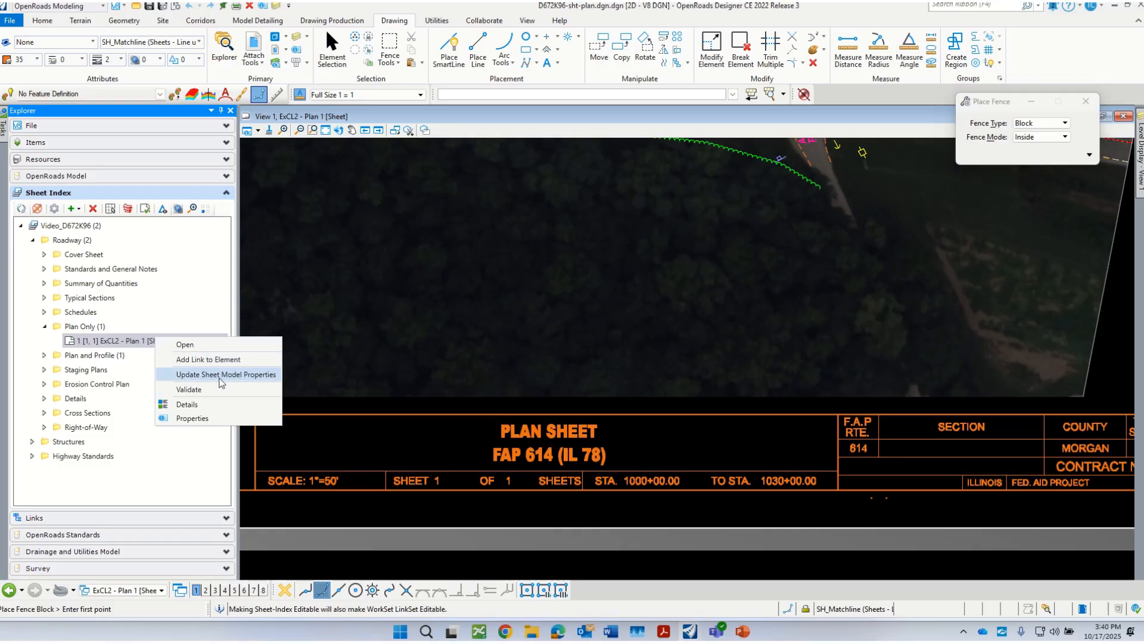
click(447, 309)
scroll(566, 456, down, 3)
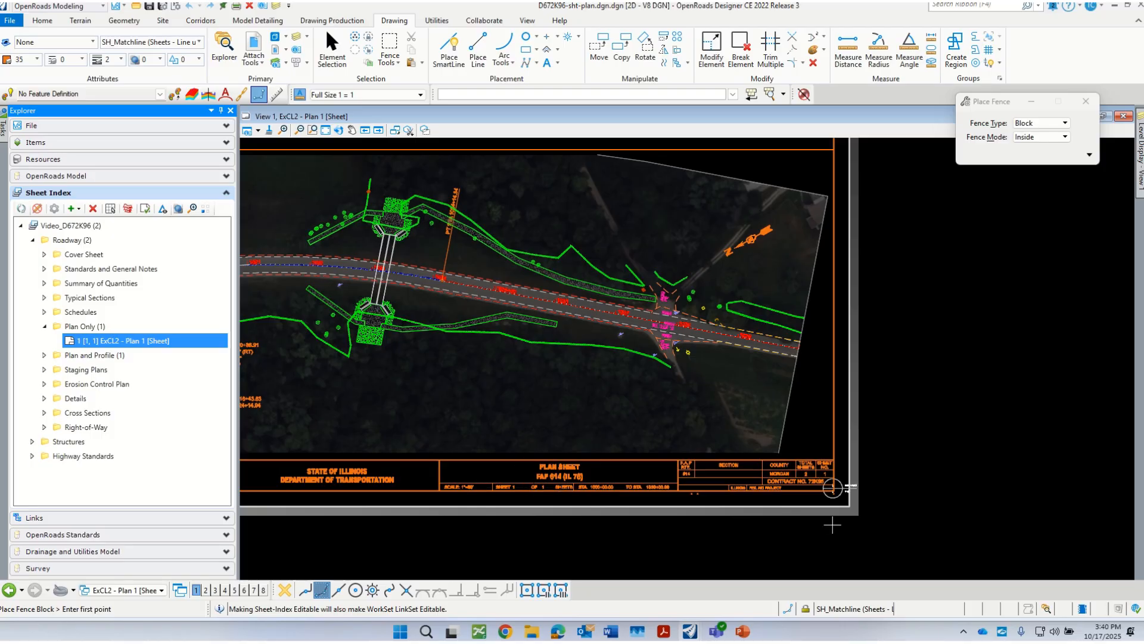
scroll(834, 525, down, 2)
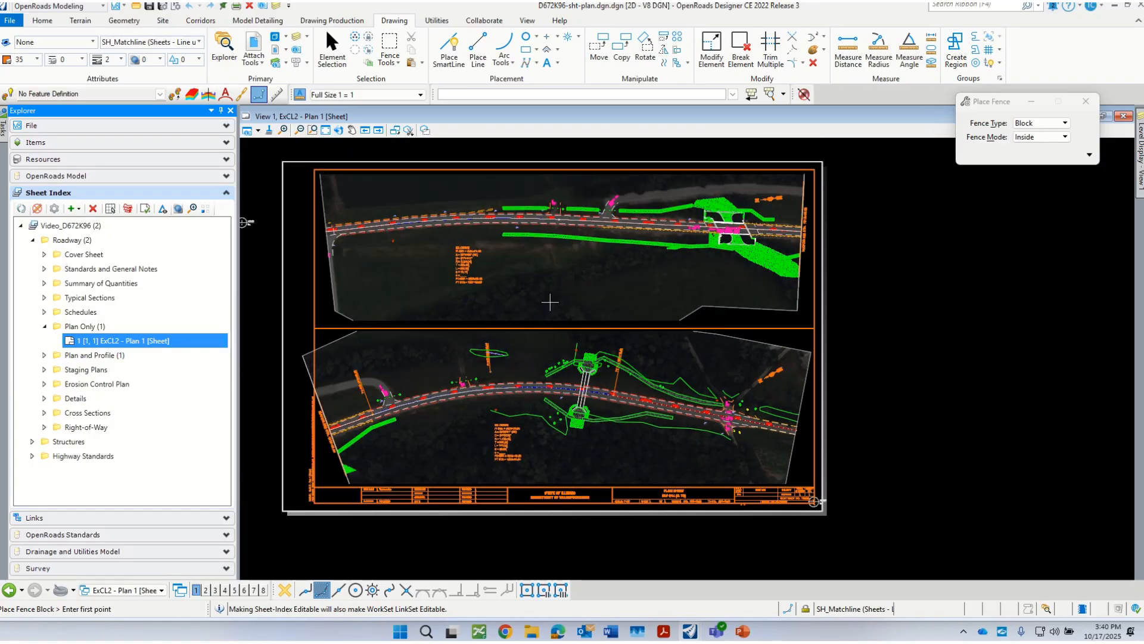
scroll(554, 307, up, 1)
scroll(712, 373, down, 1)
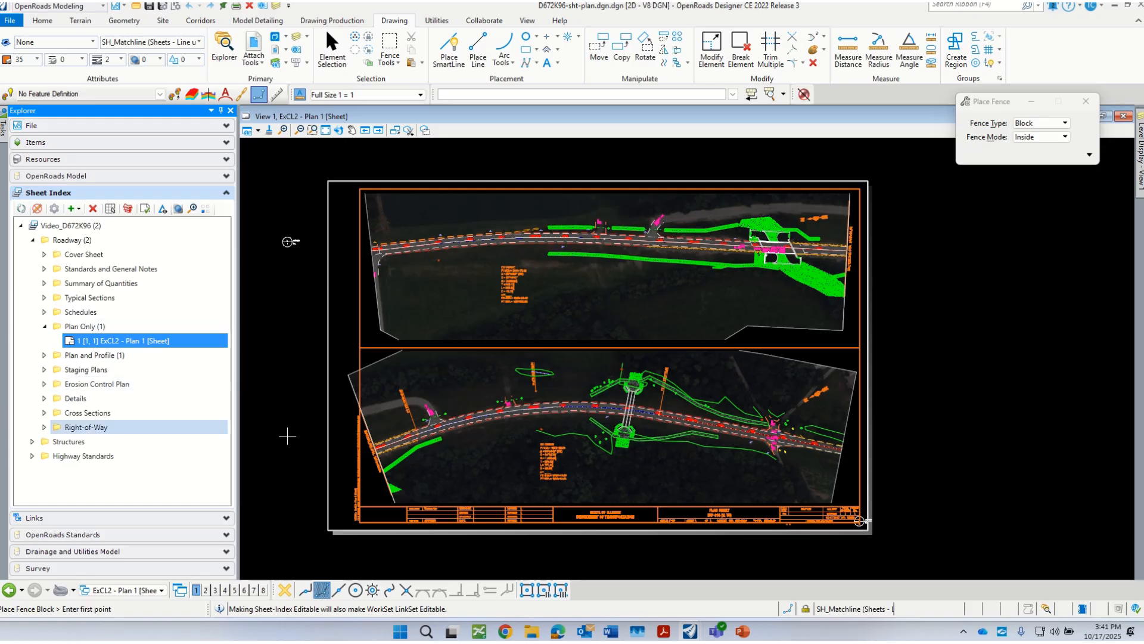
Step: Switch to the ExCL2 - Plan 1 drawing model view and bring its full plan strip into view
click(139, 591)
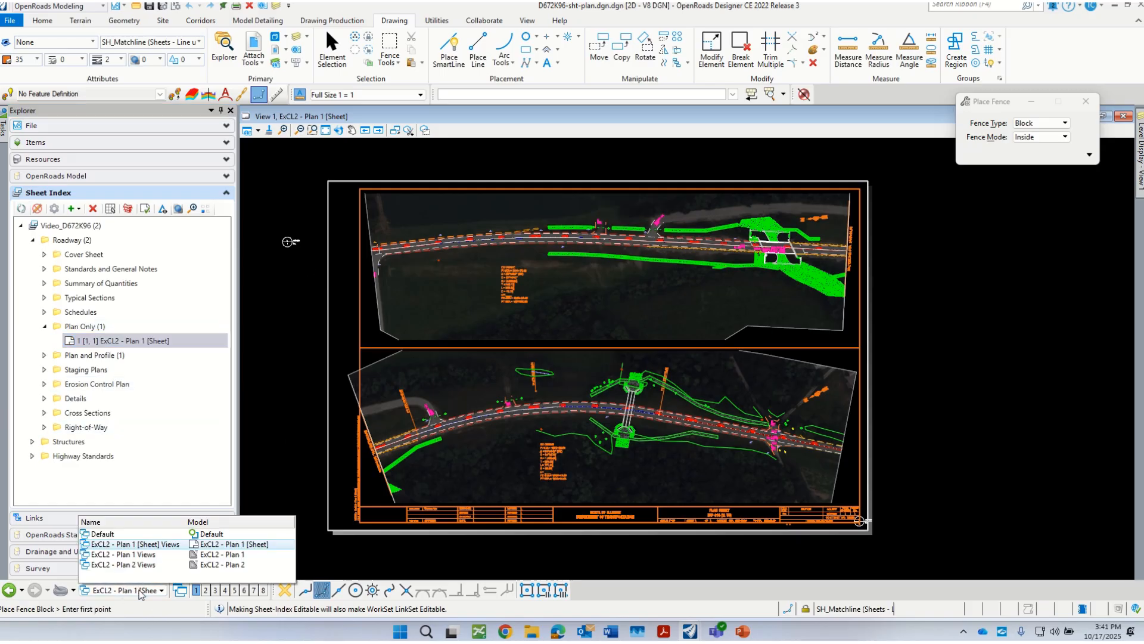
click(156, 556)
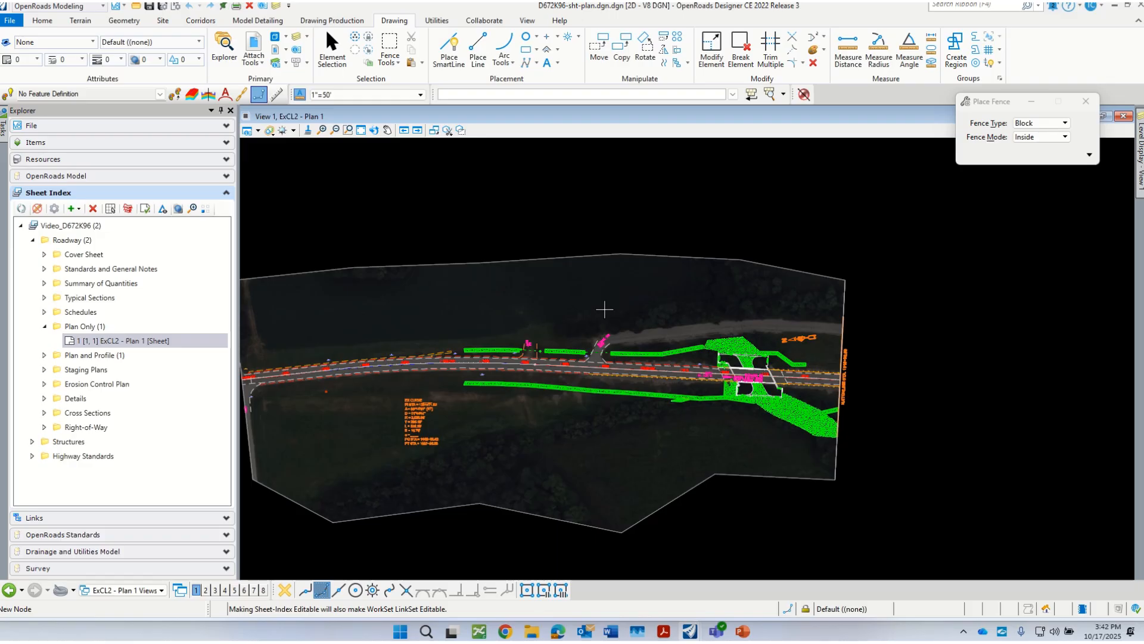
scroll(862, 312, down, 1)
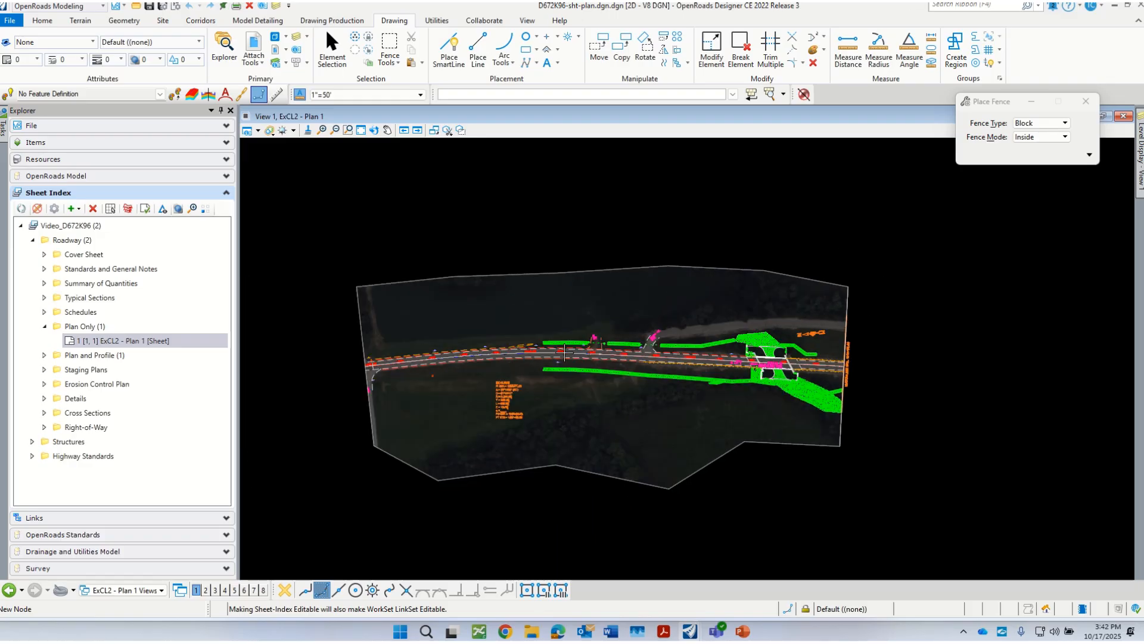